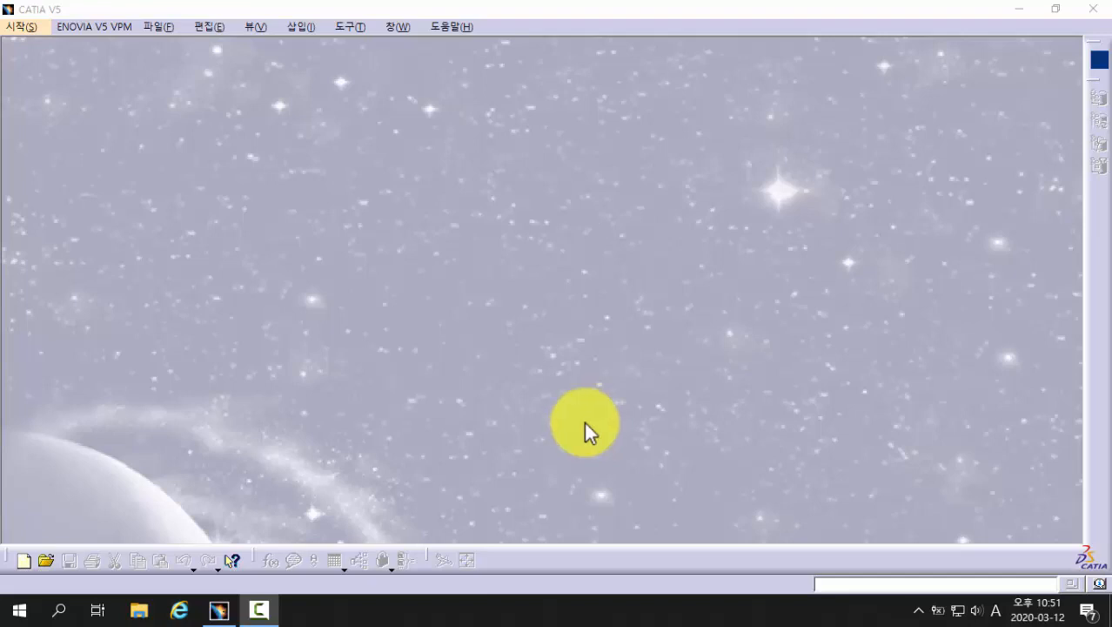
Step: Open the part file 2-1.CATPart from the desktop
{"action": "left_click", "coordinate": [163, 27]}
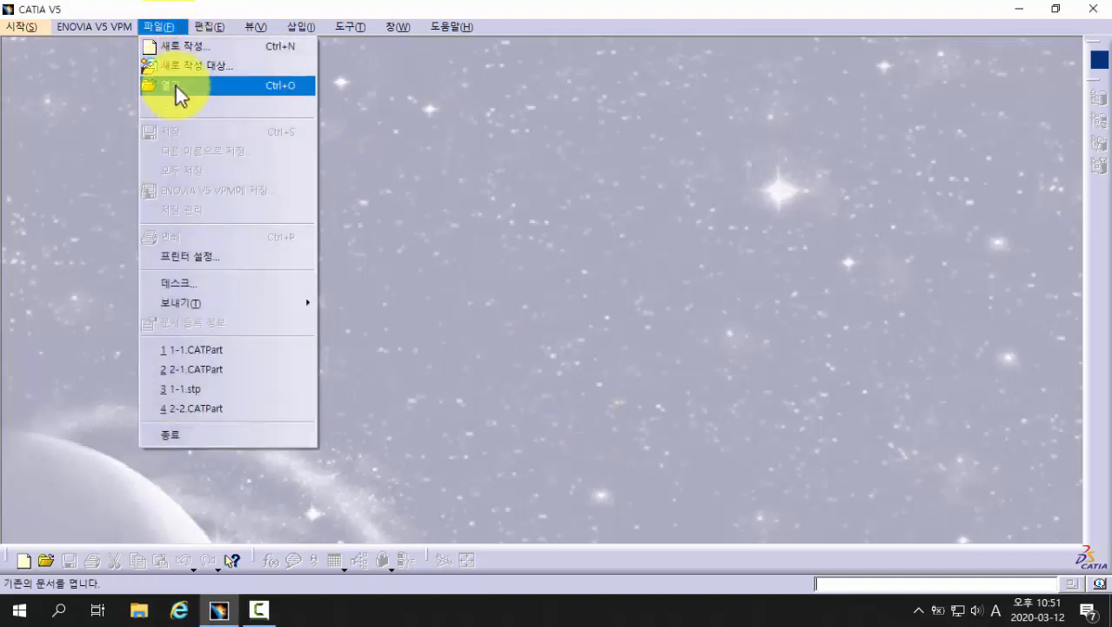
{"action": "left_click", "coordinate": [179, 90]}
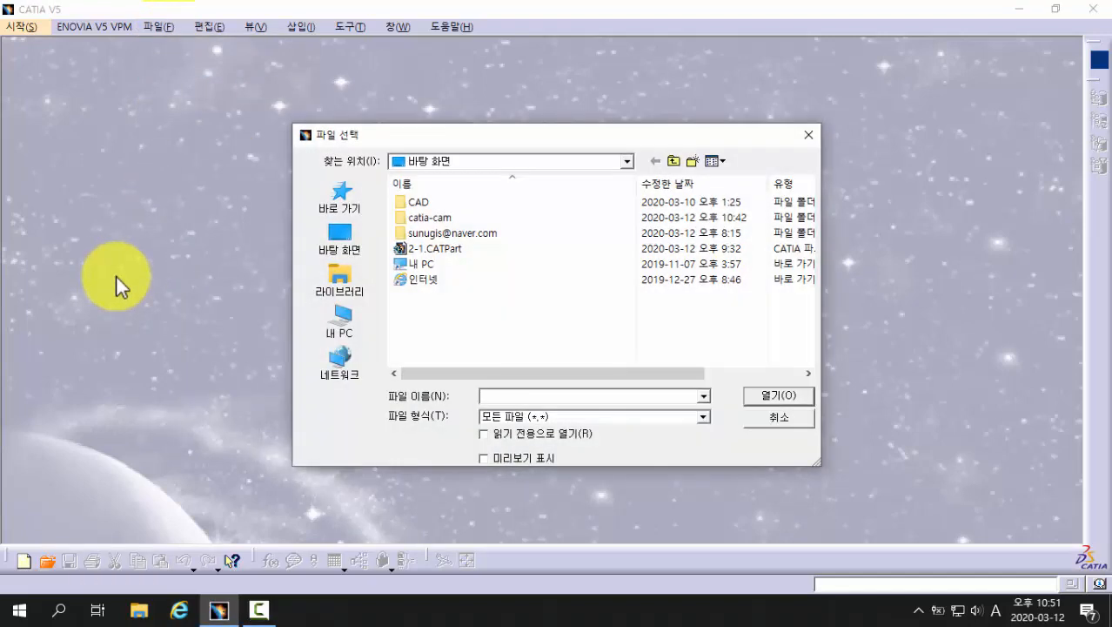
{"action": "left_click", "coordinate": [454, 248]}
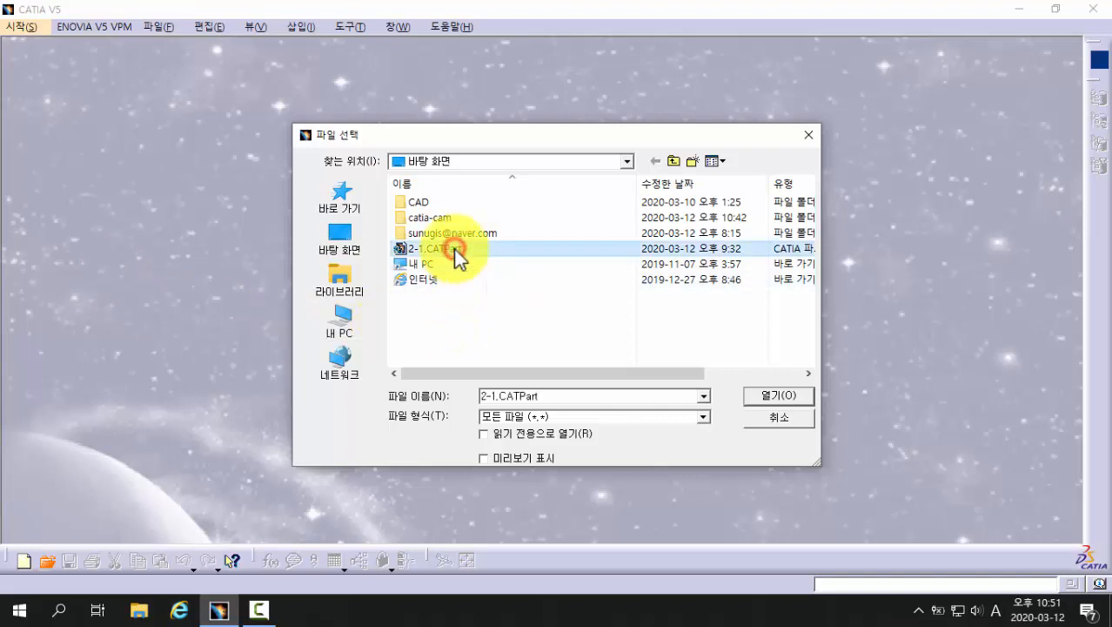
{"action": "left_click", "coordinate": [756, 394]}
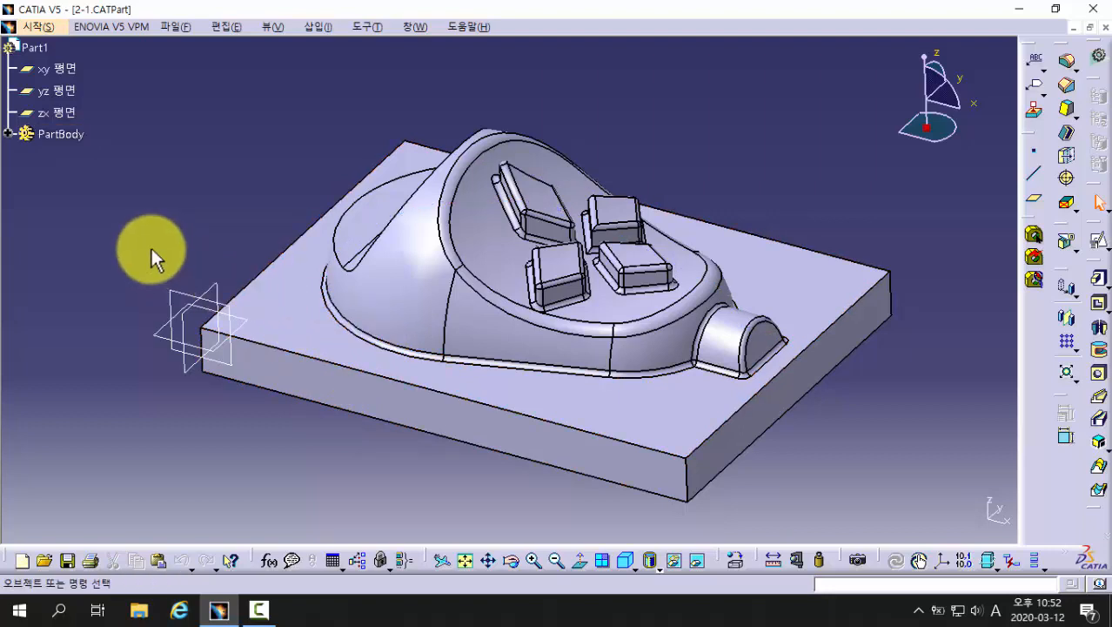
Step: Expand PartBody and review the radius and selected edge of EdgeFillet.5, closing its definition without changes
{"action": "left_click", "coordinate": [10, 135]}
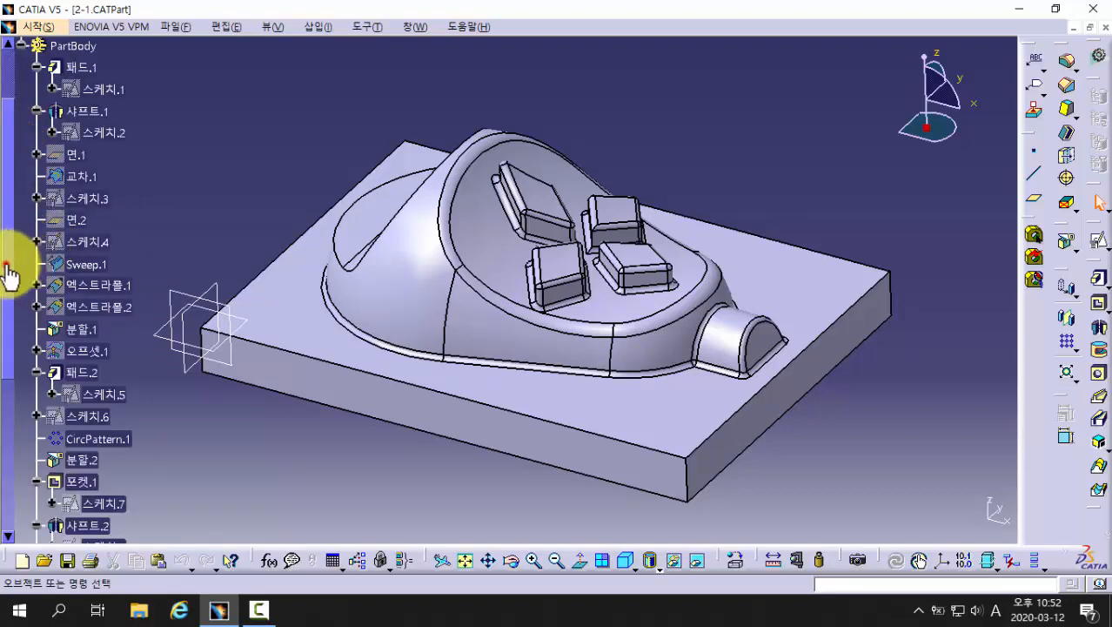
{"action": "left_click_drag", "start_coordinate": [9, 275], "coordinate": [10, 480]}
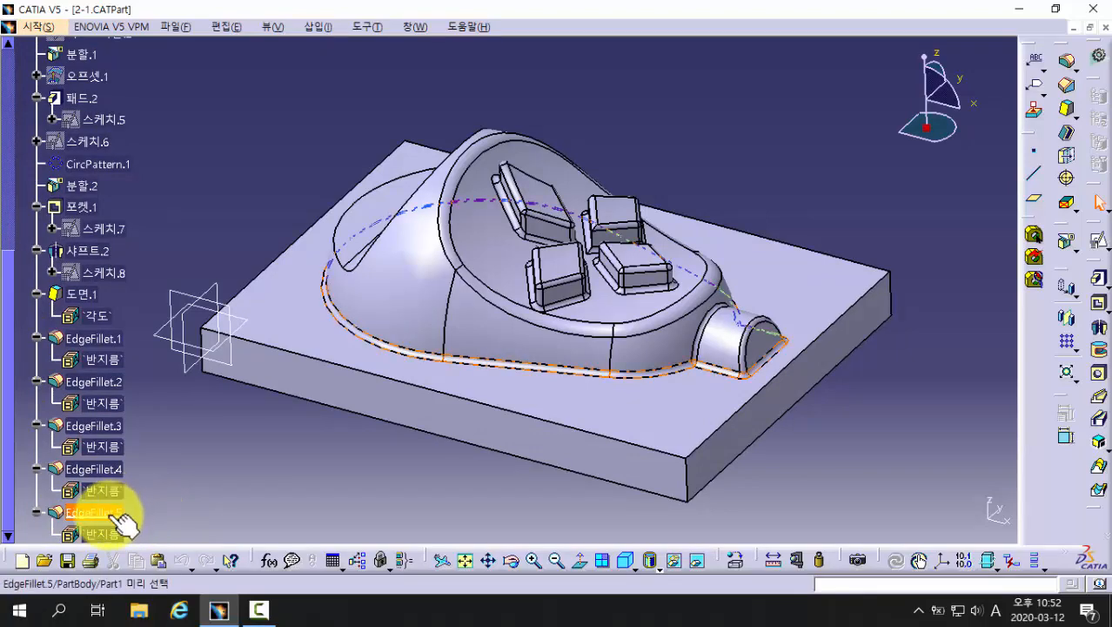
{"action": "double_click", "coordinate": [116, 515]}
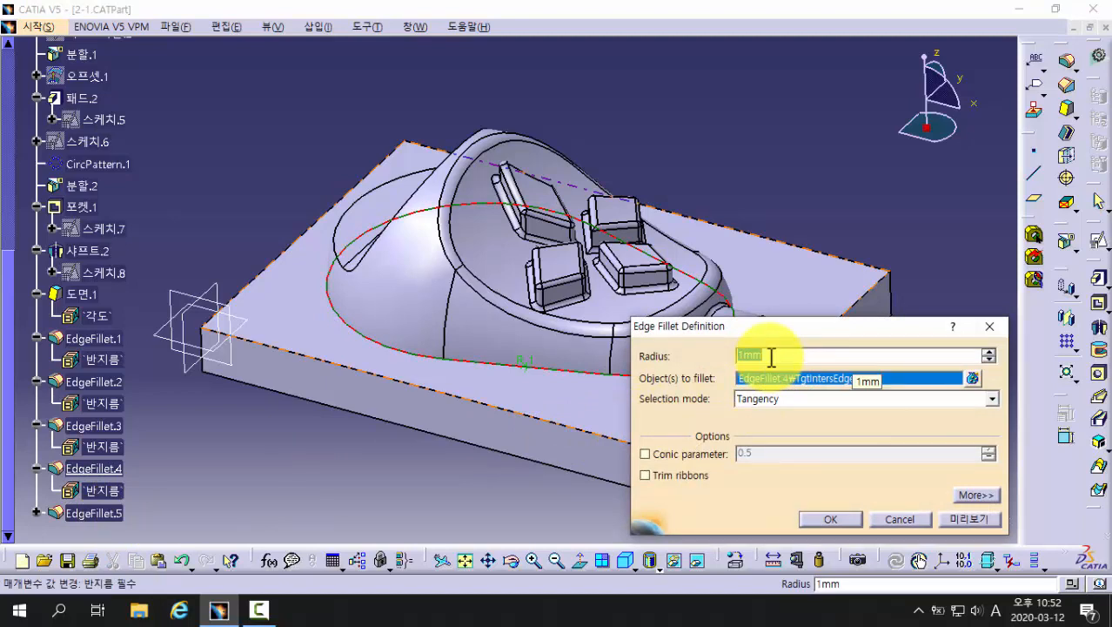
{"action": "left_click_drag", "start_coordinate": [771, 357], "coordinate": [716, 358]}
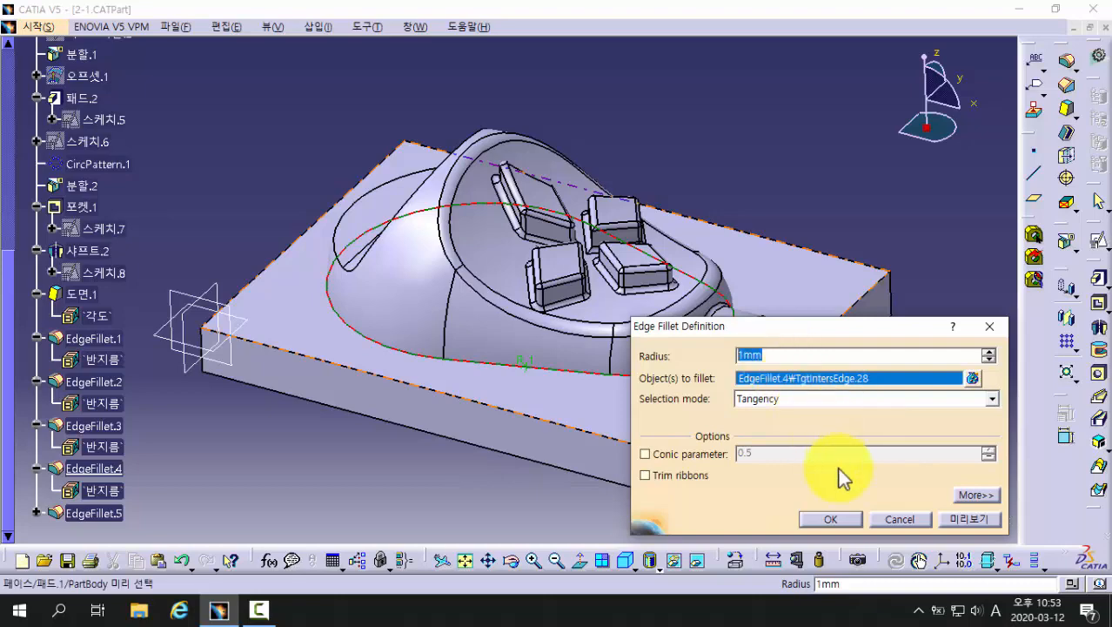
{"action": "left_click", "coordinate": [893, 521]}
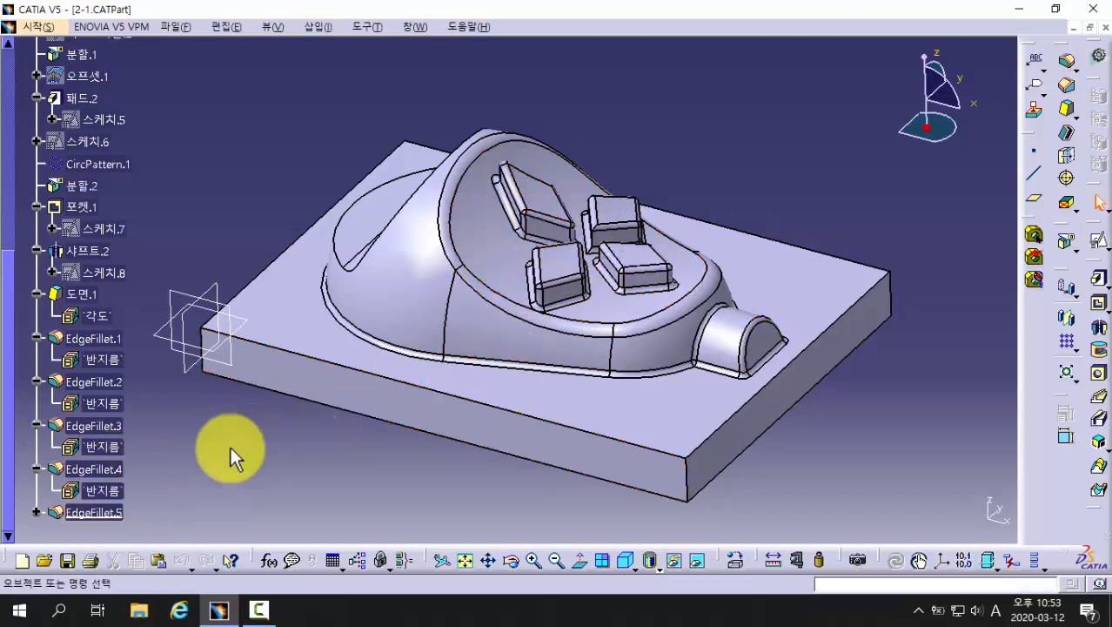
Step: Review the radii and filleted edges of EdgeFillet.4 and EdgeFillet.3, and collapse the PartBody tree
{"action": "double_click", "coordinate": [106, 468]}
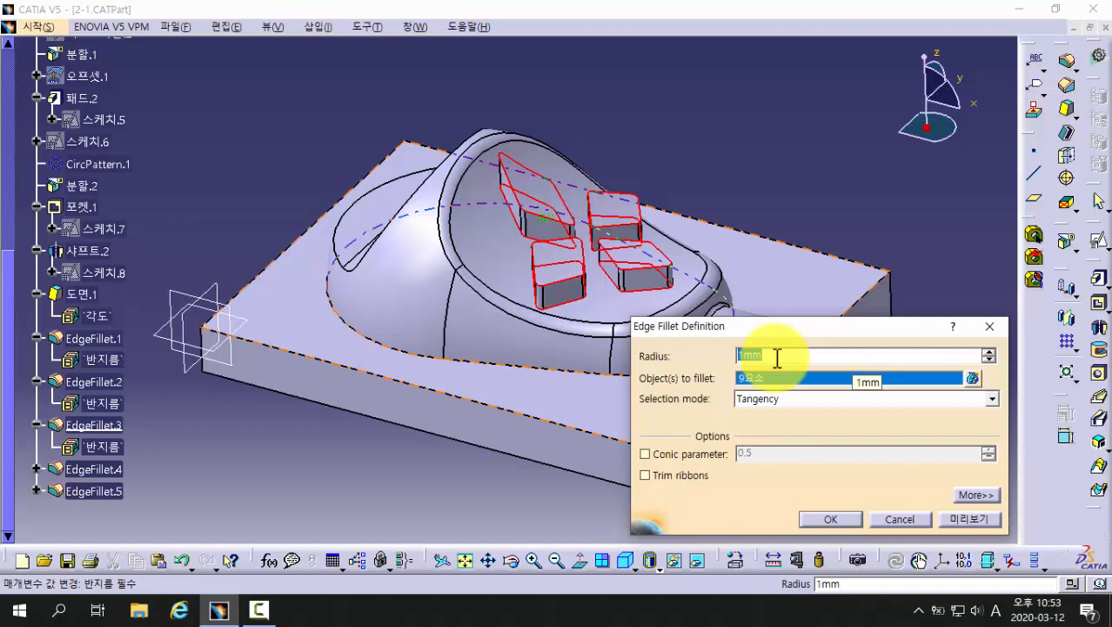
{"action": "left_click", "coordinate": [905, 521]}
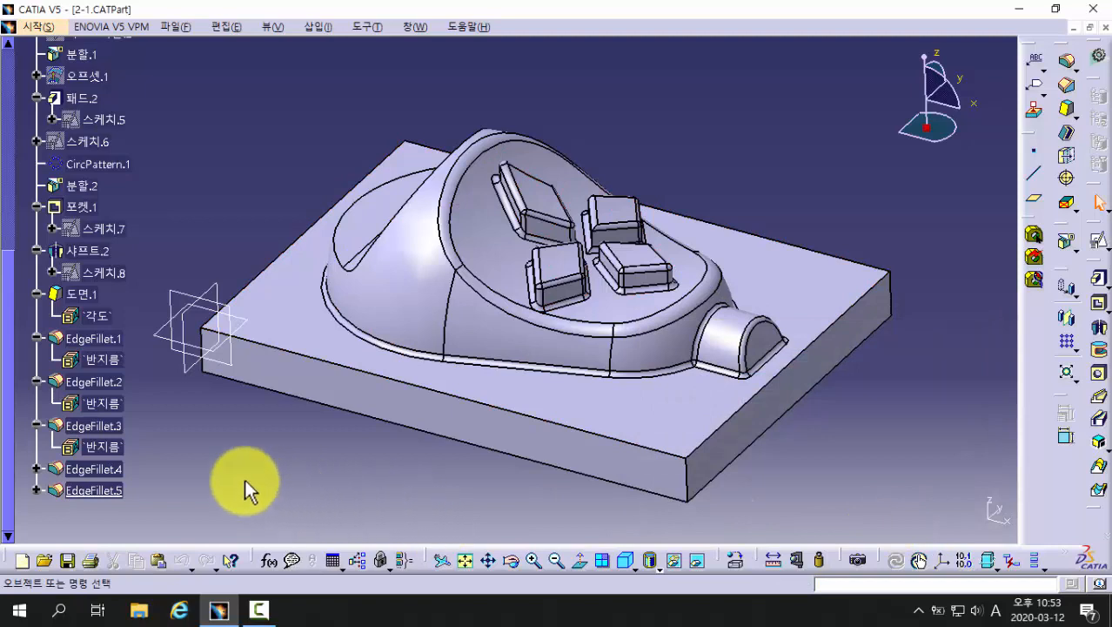
{"action": "double_click", "coordinate": [122, 431]}
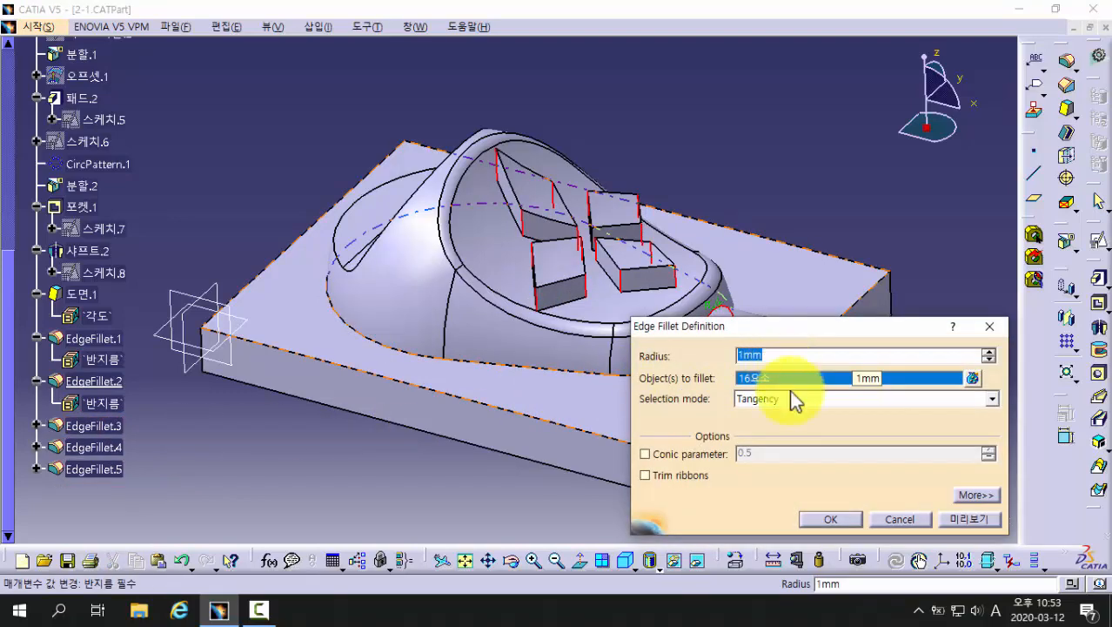
{"action": "left_click", "coordinate": [894, 520]}
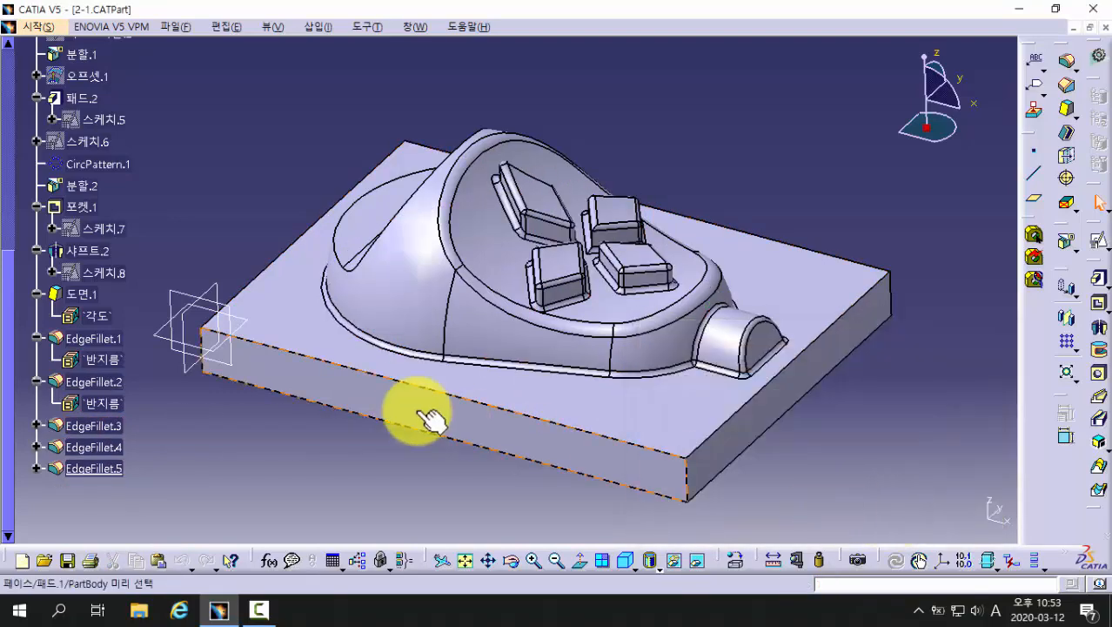
{"action": "middle_click_drag", "start_coordinate": [434, 410], "coordinate": [449, 447]}
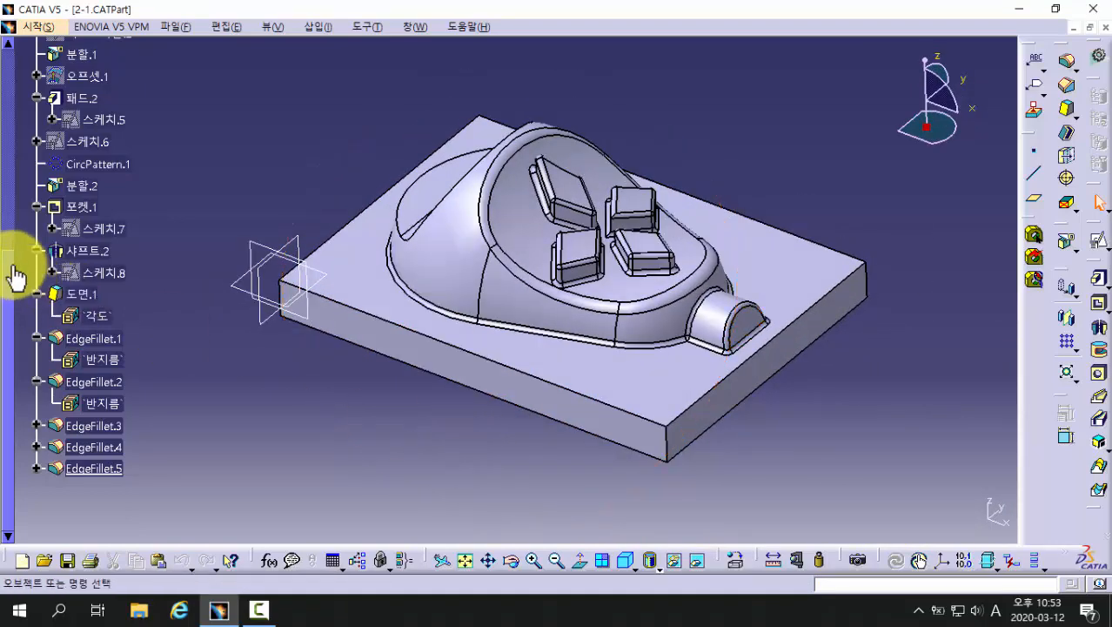
{"action": "left_click_drag", "start_coordinate": [12, 279], "coordinate": [12, 105]}
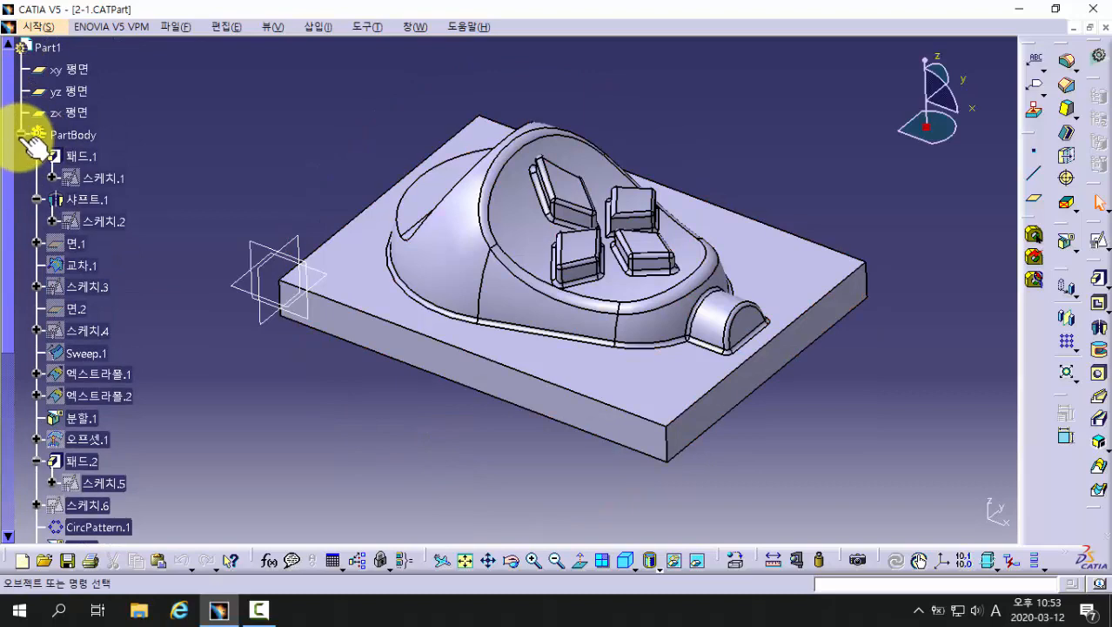
{"action": "left_click", "coordinate": [22, 134]}
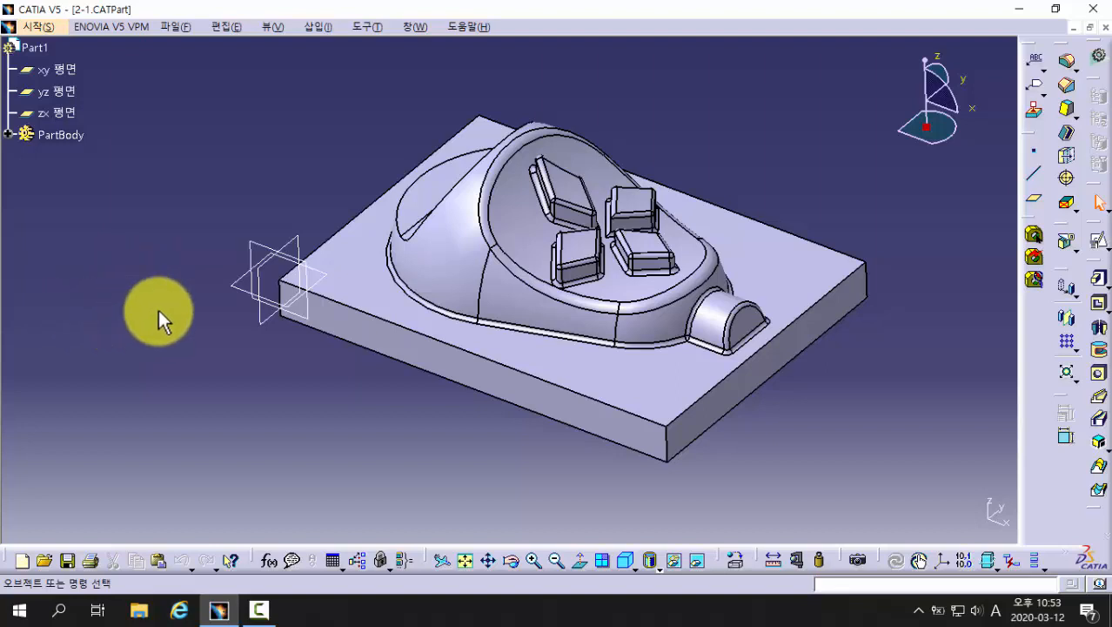
Step: Start a reference plane of type offset from plane, using the xy plane as reference and an offset of 100 mm
{"action": "middle_click_drag", "start_coordinate": [159, 309], "coordinate": [205, 329]}
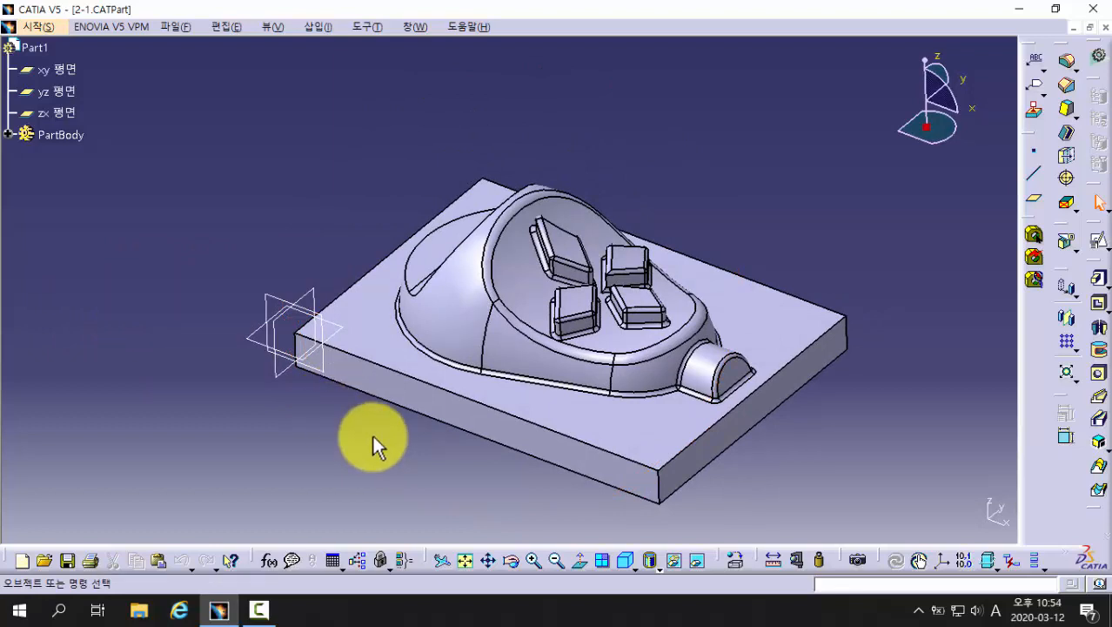
{"action": "left_click", "coordinate": [1035, 207]}
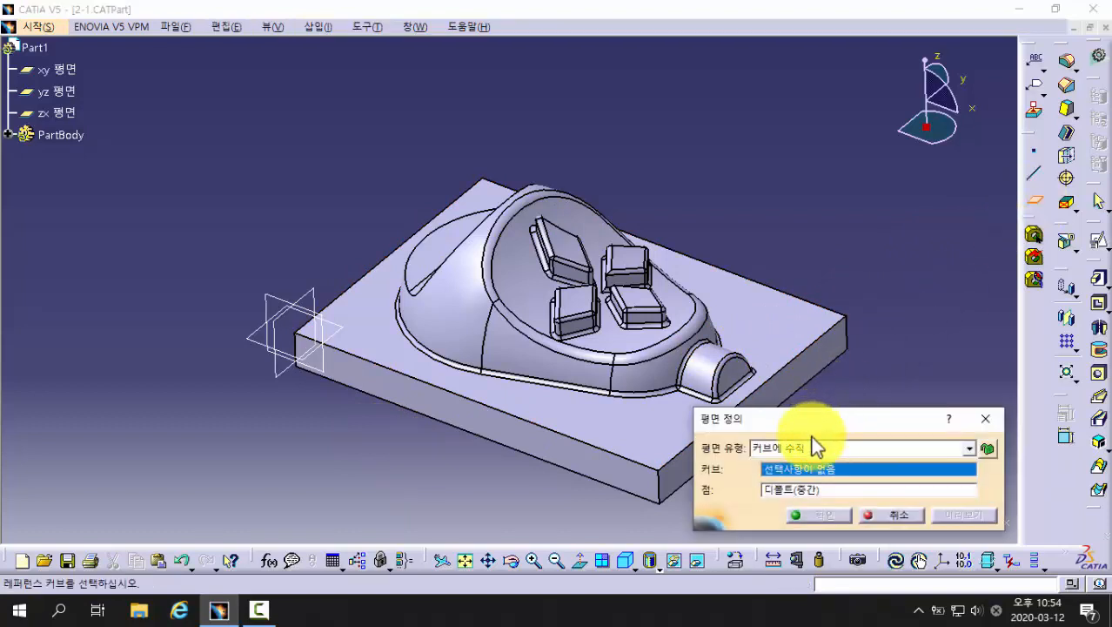
{"action": "left_click", "coordinate": [772, 450]}
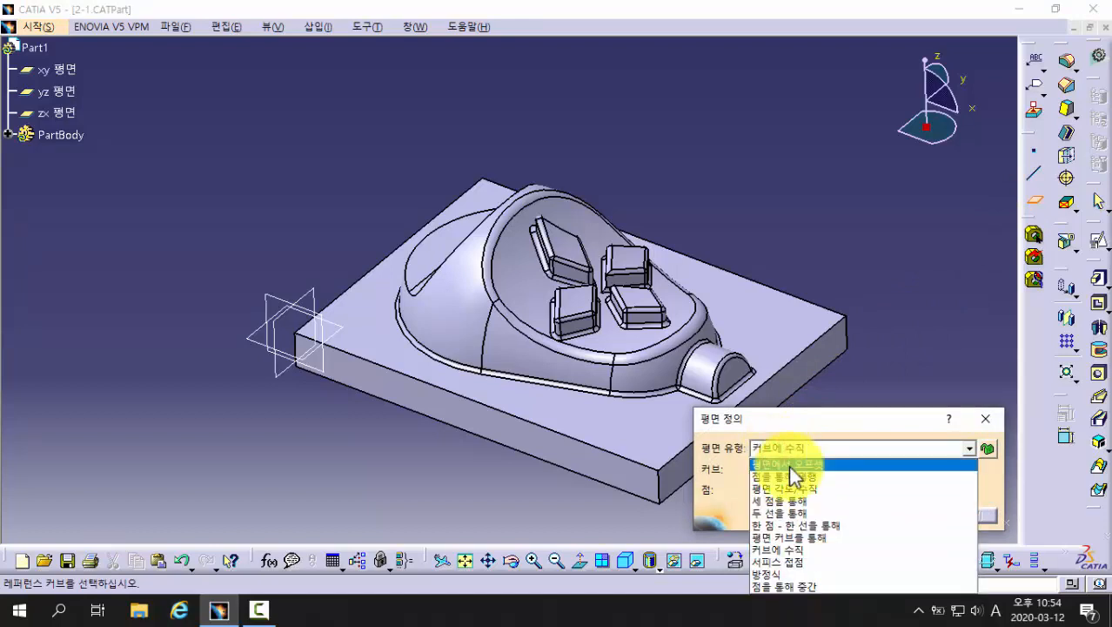
{"action": "left_click", "coordinate": [789, 465]}
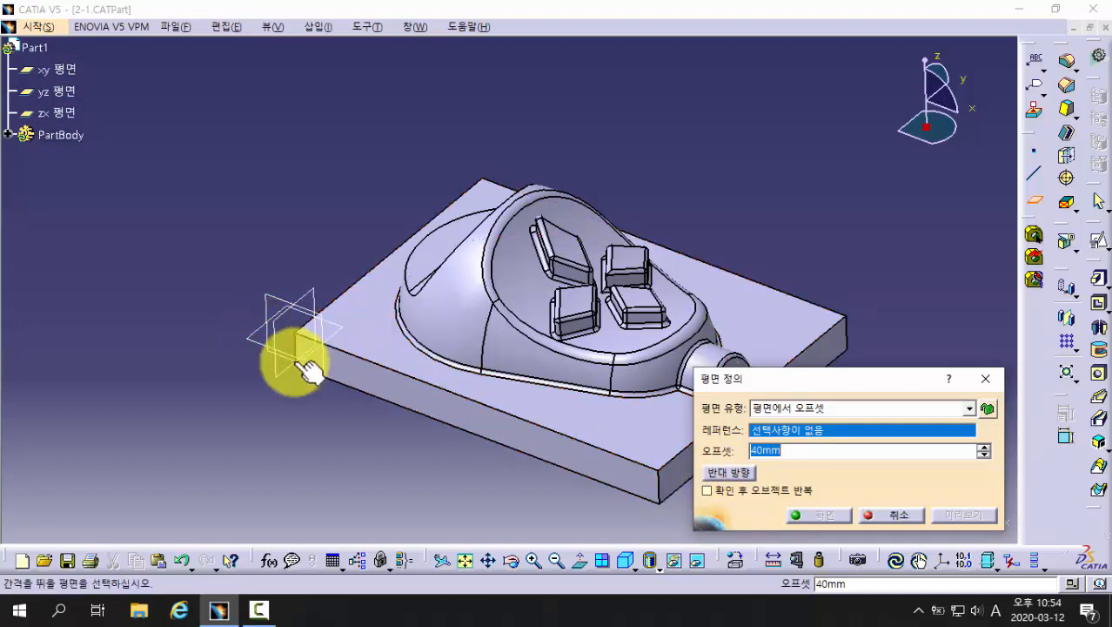
{"action": "left_click", "coordinate": [254, 342]}
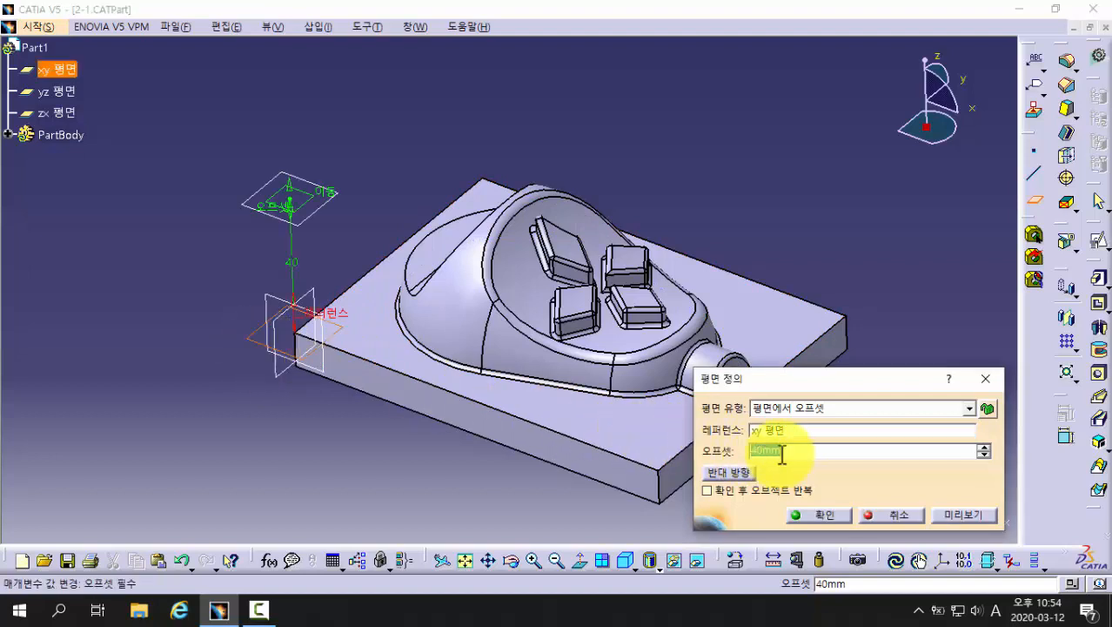
{"action": "left_click_drag", "start_coordinate": [787, 453], "coordinate": [736, 457]}
{"action": "type", "text": "100"}
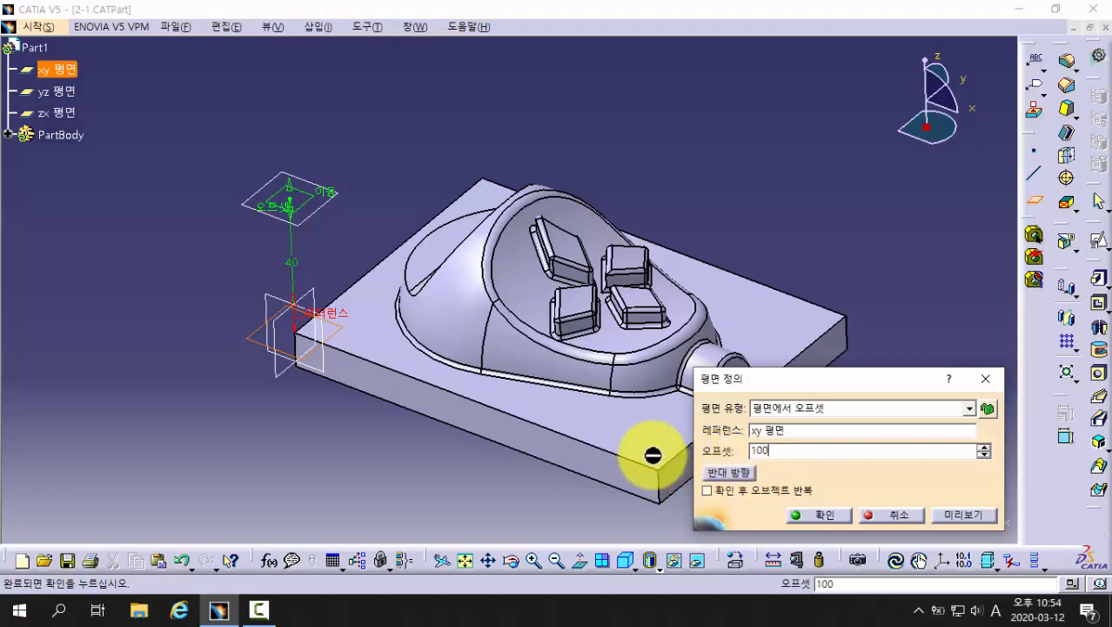
Step: Set the new plane's offset to 50 mm, preview it and compare its height with the top of the part
{"action": "middle_click_drag", "start_coordinate": [565, 449], "coordinate": [484, 357]}
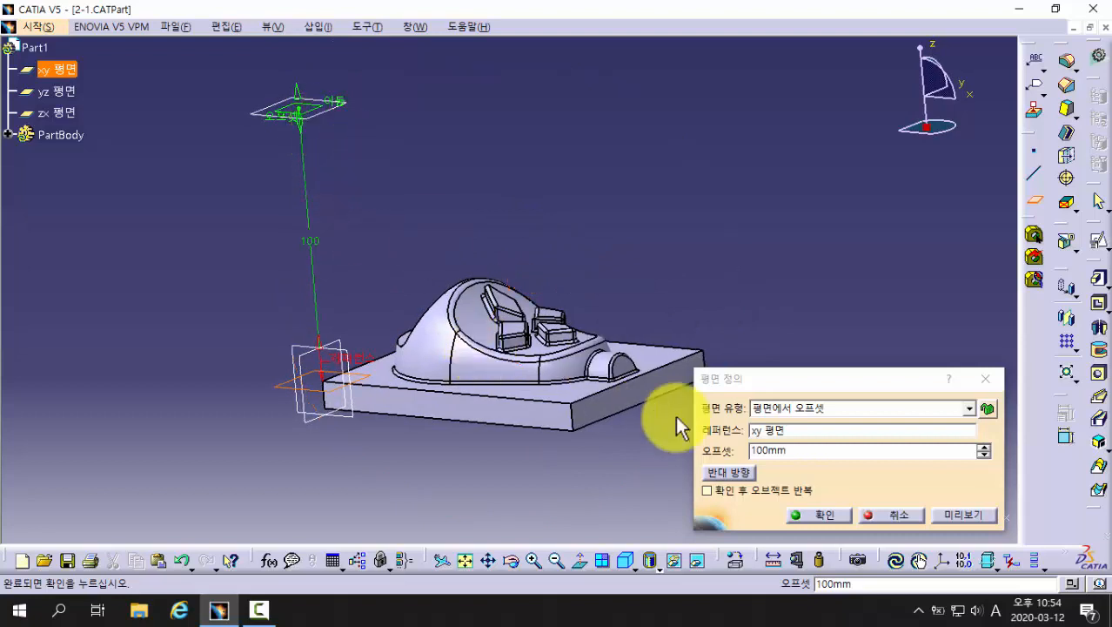
{"action": "double_click", "coordinate": [802, 453]}
{"action": "type", "text": "50"}
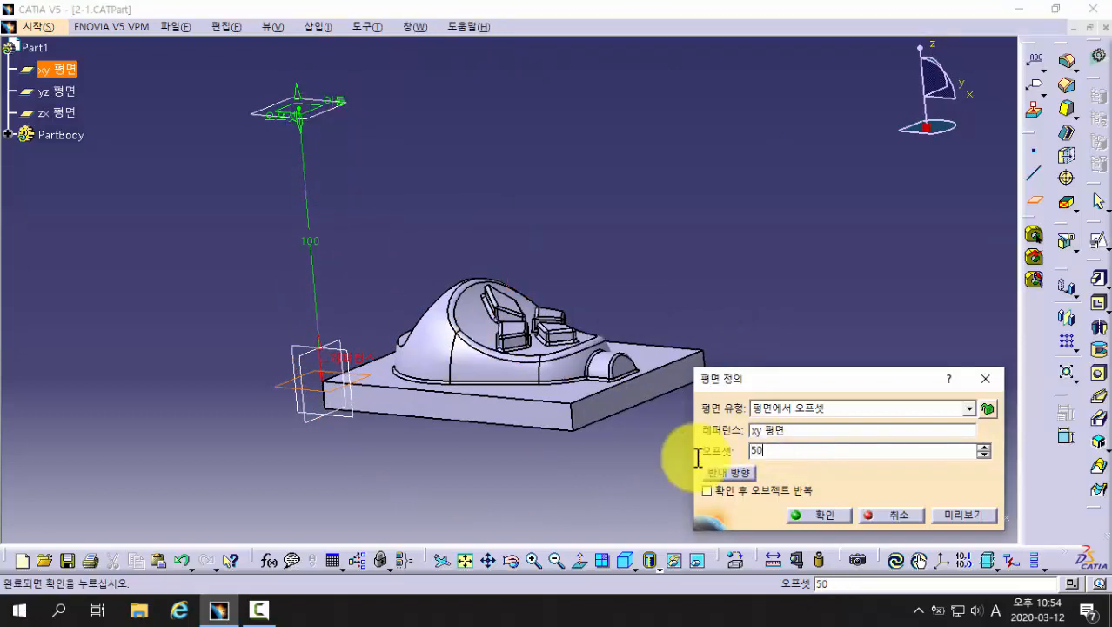
{"action": "left_click", "coordinate": [962, 514]}
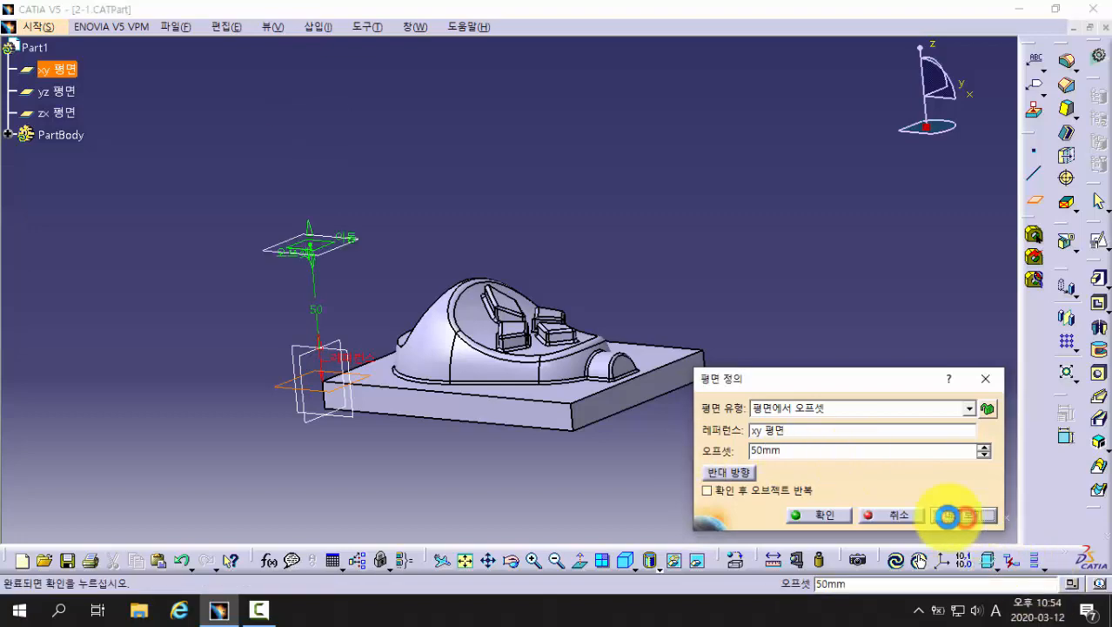
{"action": "middle_click_drag", "start_coordinate": [435, 356], "coordinate": [514, 266]}
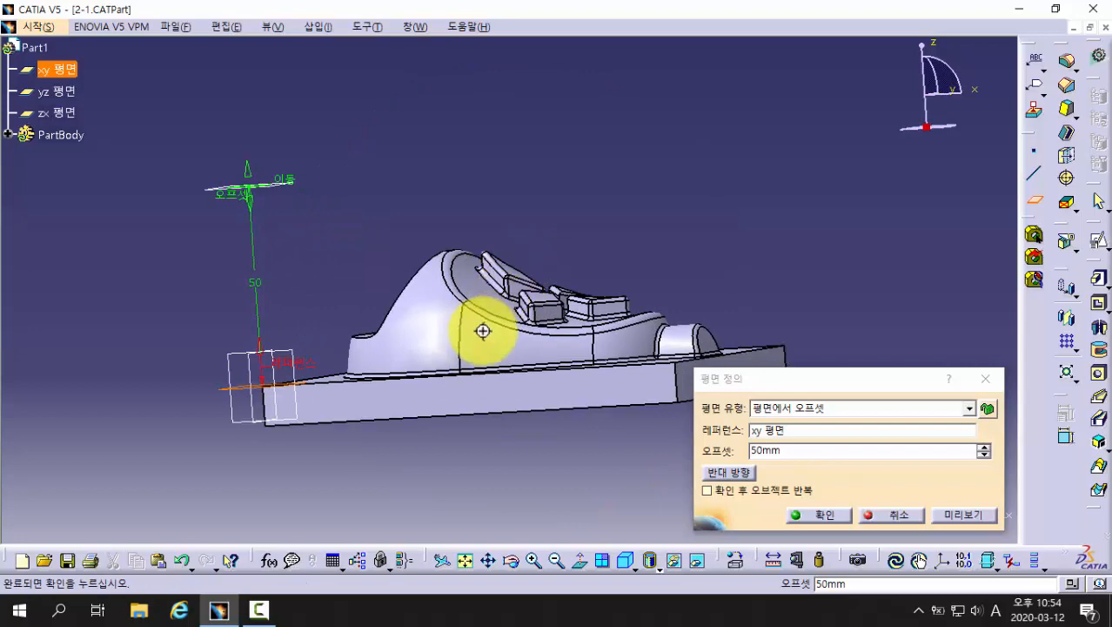
{"action": "mouse_move", "coordinate": [484, 325]}
{"action": "middle_mouse_down"}
{"action": "mouse_move", "coordinate": [492, 303]}
{"action": "mouse_move", "coordinate": [470, 309]}
{"action": "middle_mouse_up"}
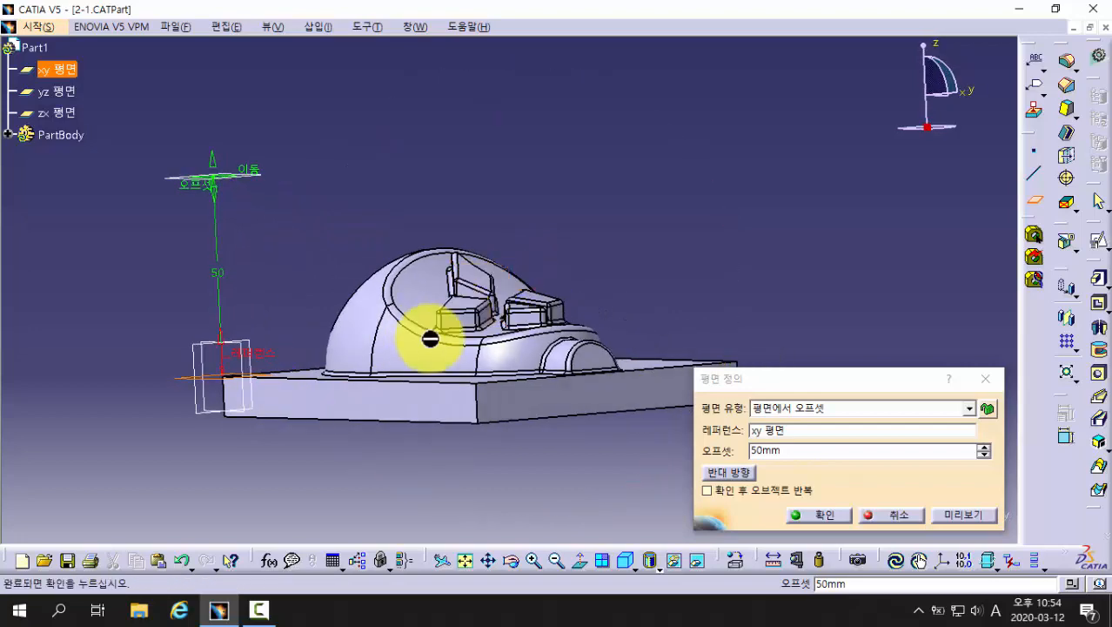
{"action": "middle_click_drag", "start_coordinate": [393, 317], "coordinate": [402, 266]}
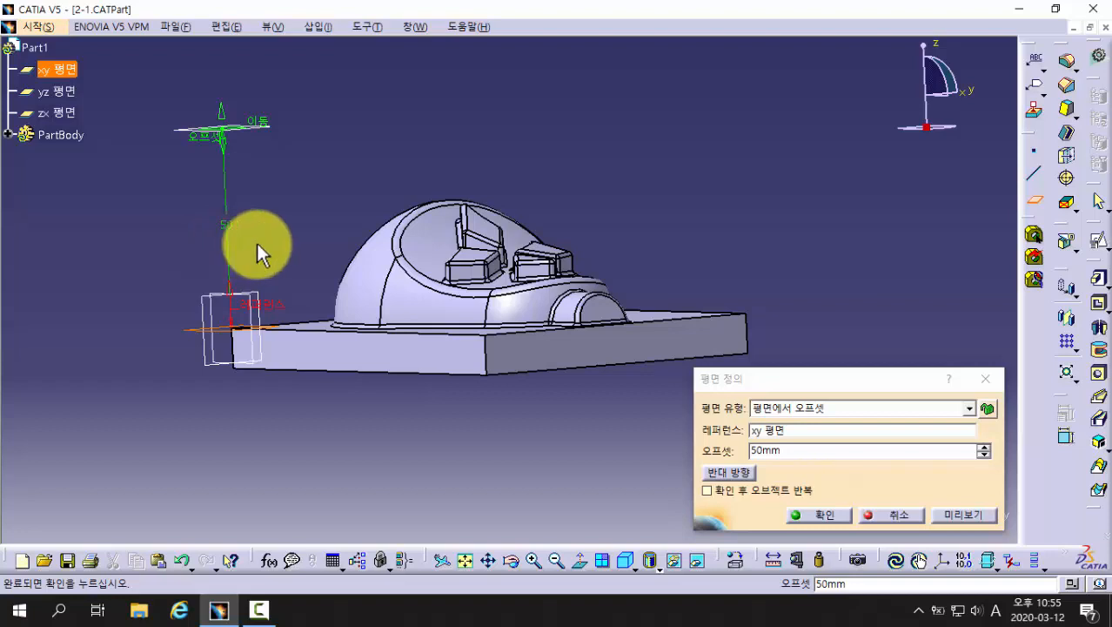
Step: Set the plane's offset from the xy plane to 100 mm and preview it above the part
{"action": "double_click", "coordinate": [749, 452]}
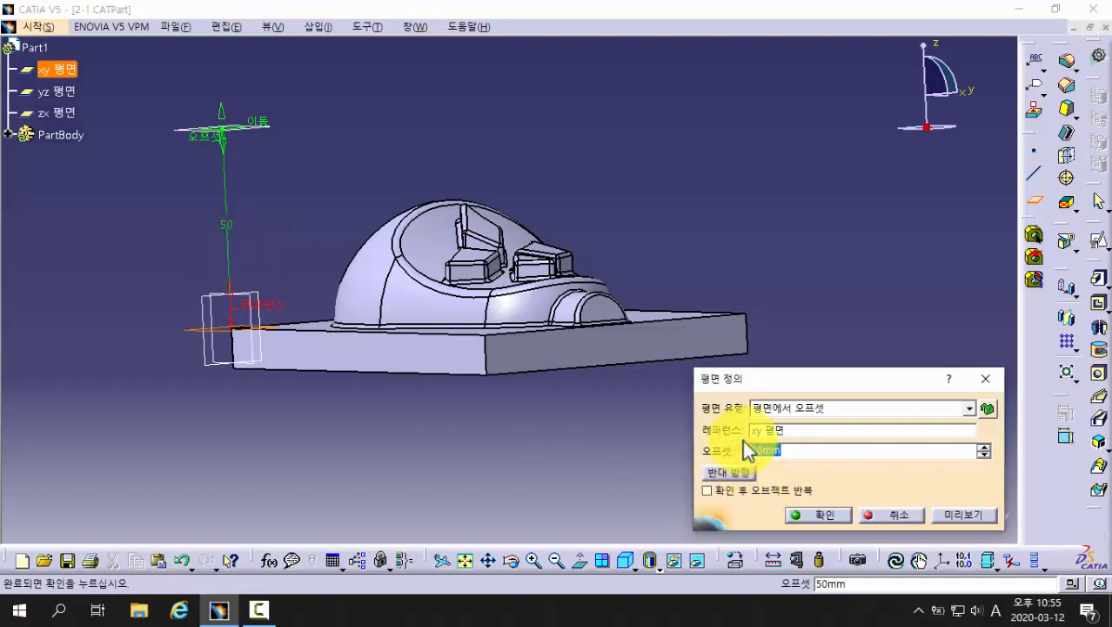
{"action": "type", "text": "100"}
{"action": "left_click", "coordinate": [969, 514]}
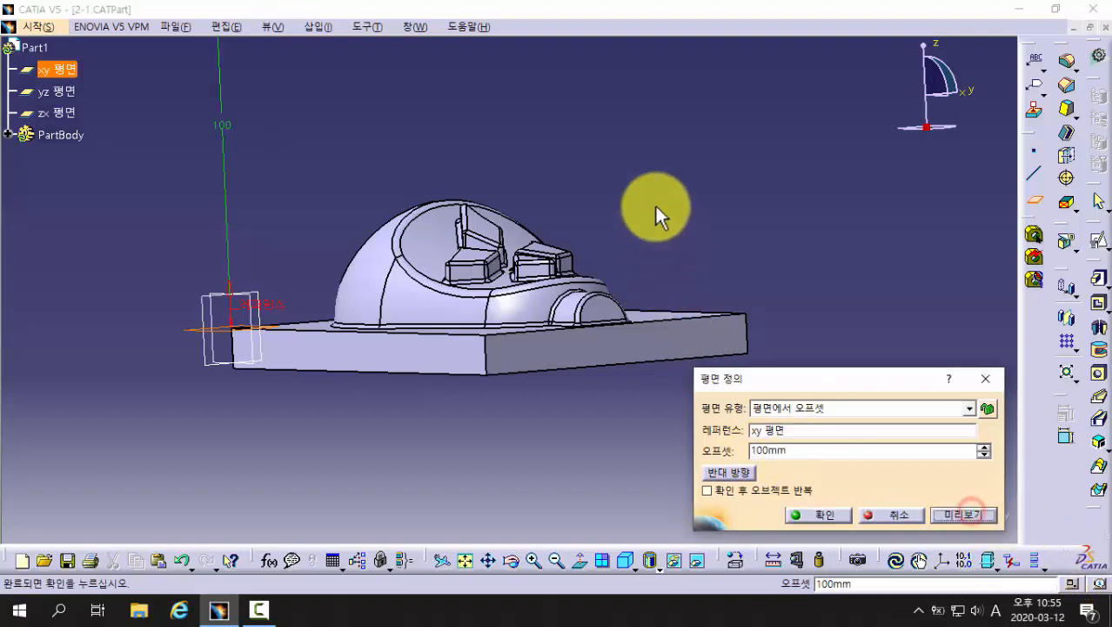
{"action": "middle_click_drag", "start_coordinate": [655, 206], "coordinate": [632, 333]}
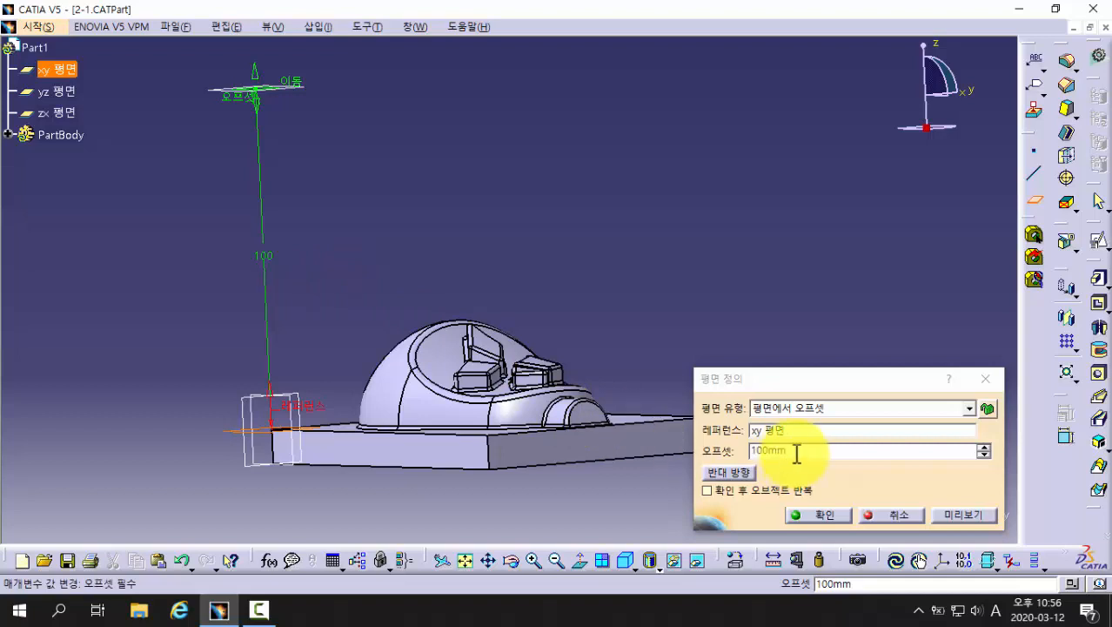
Step: Lower the plane's offset to 50 mm and preview it
{"action": "left_click_drag", "start_coordinate": [795, 451], "coordinate": [711, 453]}
{"action": "type", "text": "50"}
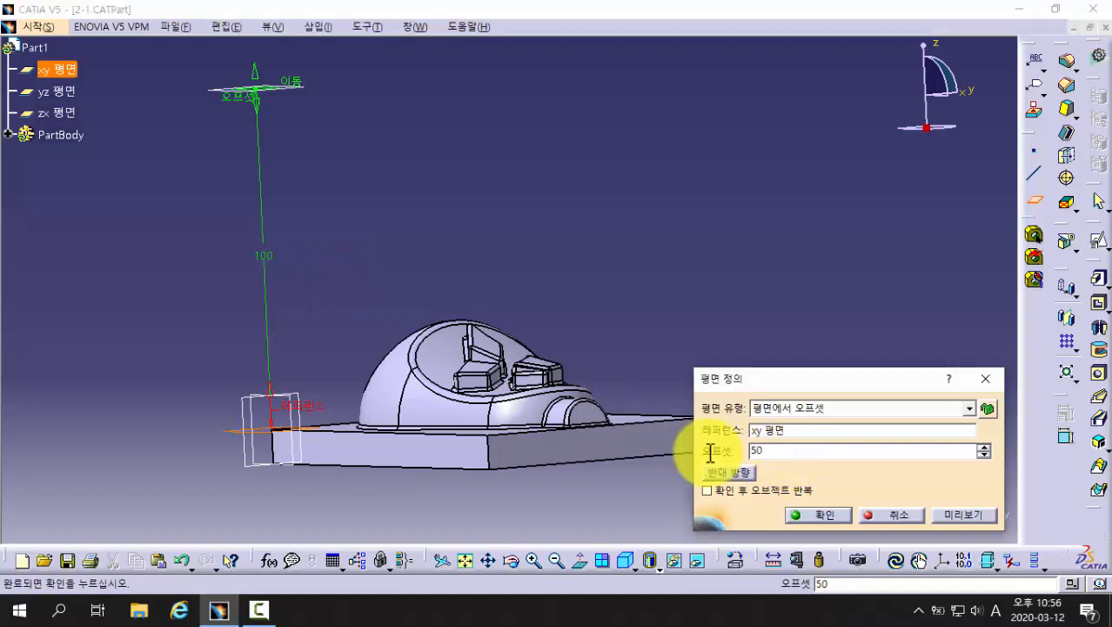
{"action": "left_click", "coordinate": [968, 515]}
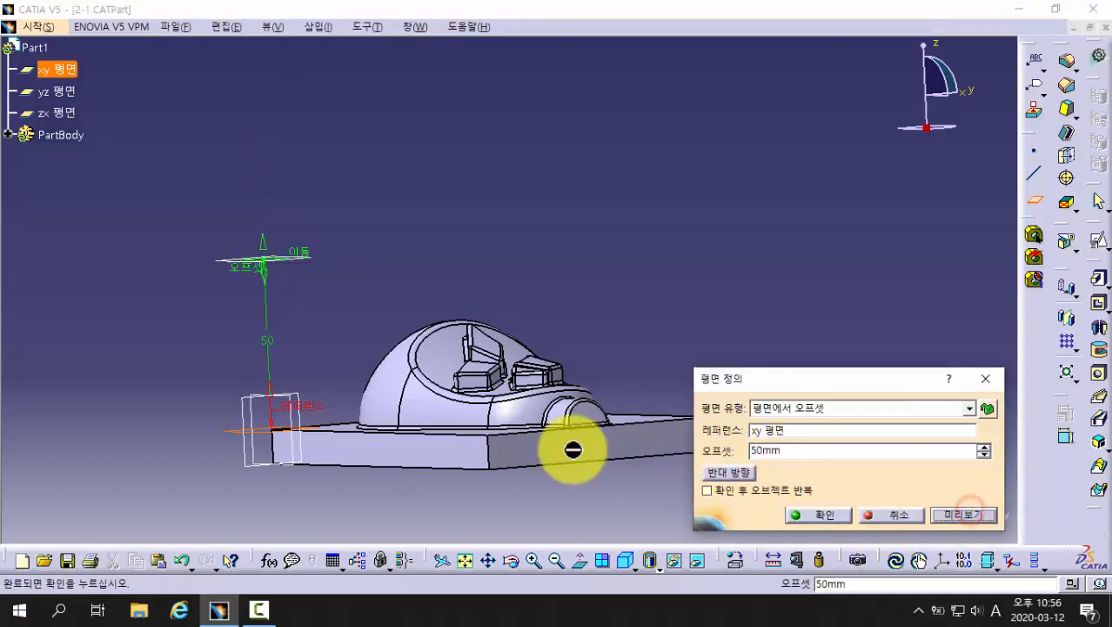
Step: Try an offset of 40 mm from the xy plane for the new plane and preview it
{"action": "middle_click_drag", "start_coordinate": [435, 376], "coordinate": [466, 256]}
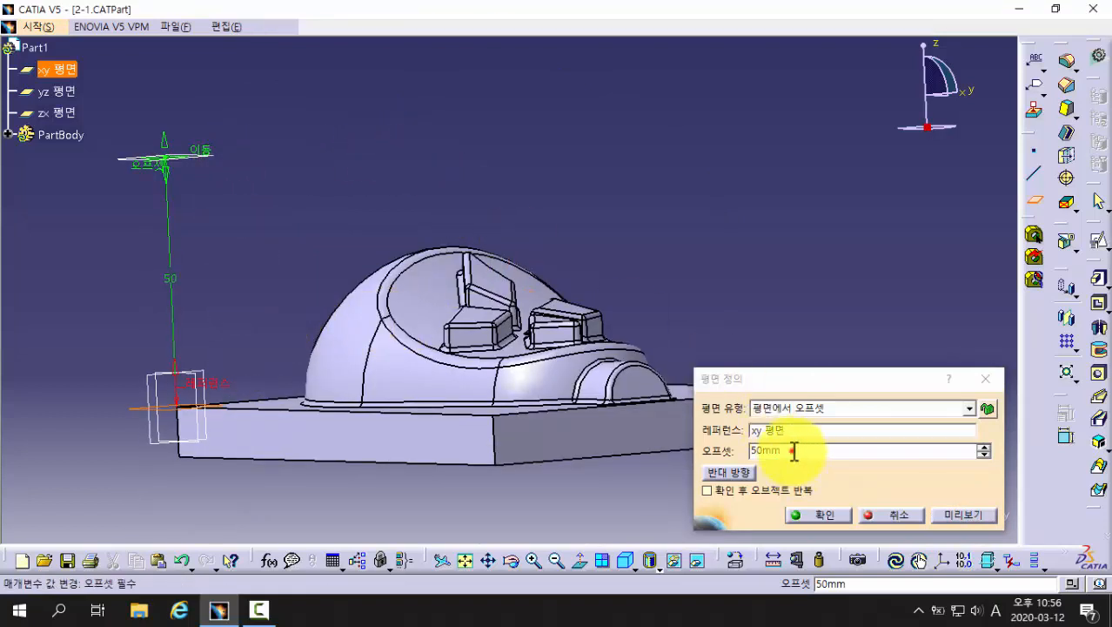
{"action": "left_click_drag", "start_coordinate": [792, 450], "coordinate": [685, 450]}
{"action": "type", "text": "40"}
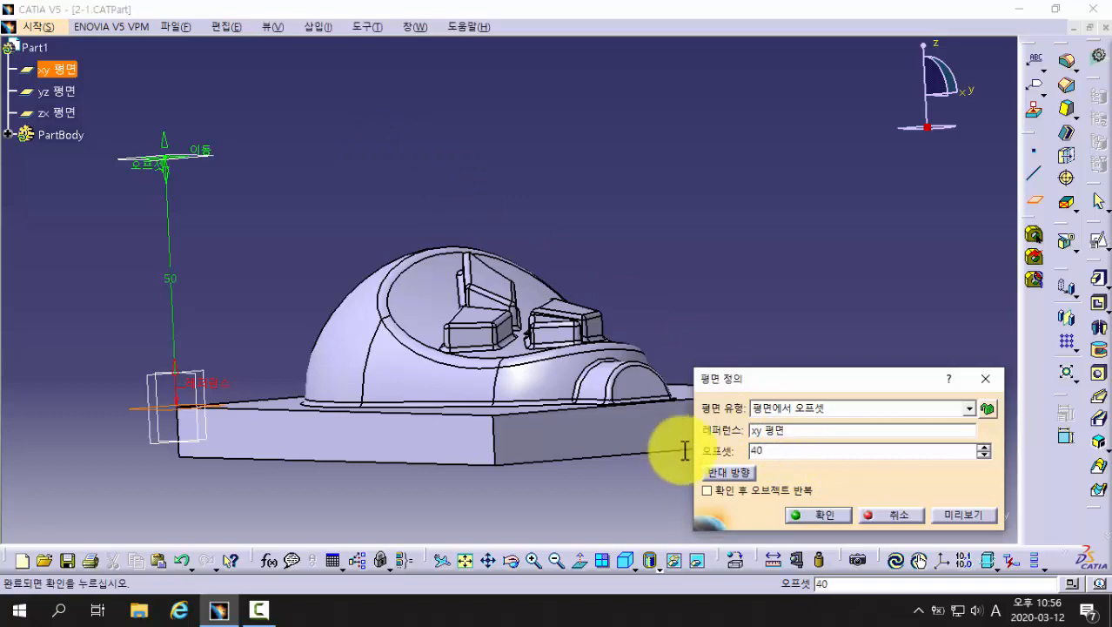
{"action": "left_click", "coordinate": [957, 512]}
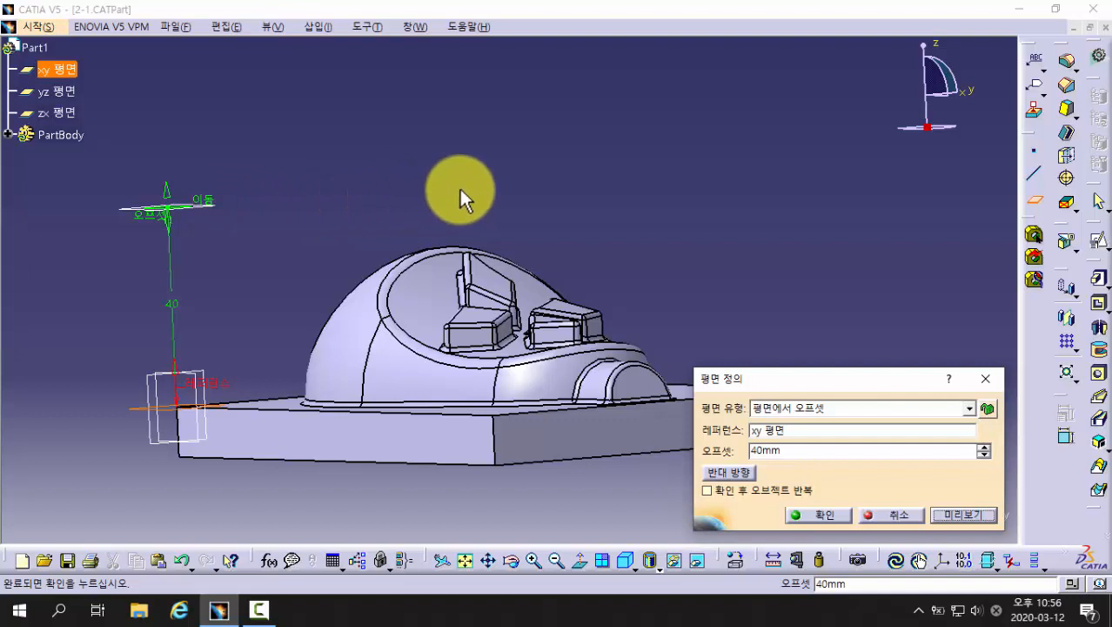
Step: Set the plane's offset from the xy plane to 50 mm, preview it and create the plane
{"action": "left_click", "coordinate": [781, 451]}
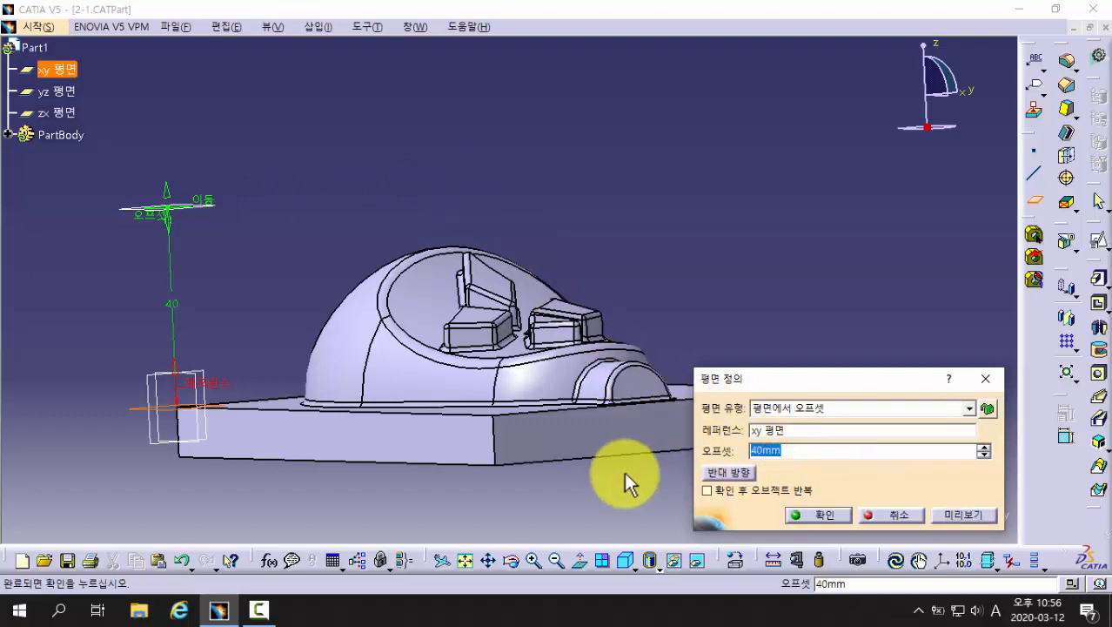
{"action": "type", "text": "50"}
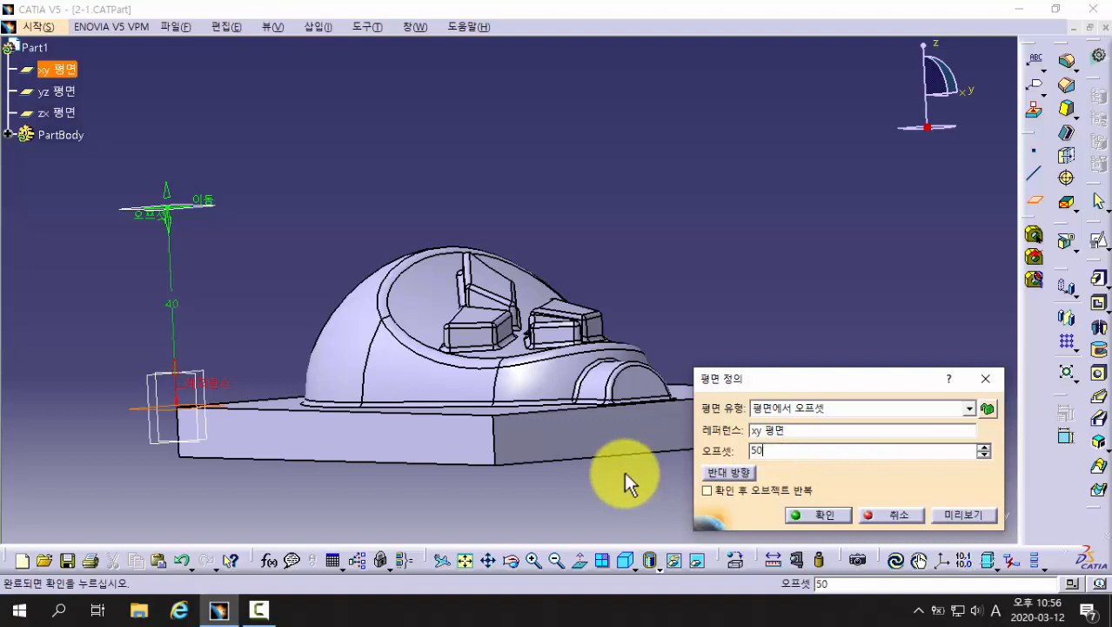
{"action": "left_click", "coordinate": [938, 512]}
{"action": "left_click", "coordinate": [829, 517]}
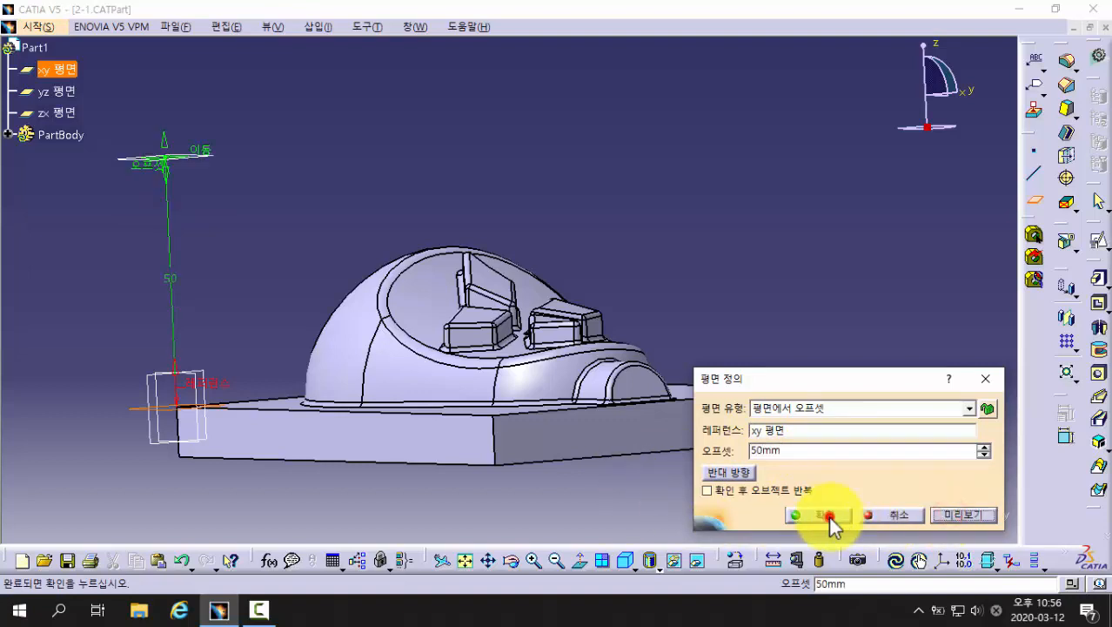
Step: Switch the part to the Surface Machining workbench
{"action": "middle_click_drag", "start_coordinate": [653, 256], "coordinate": [698, 206]}
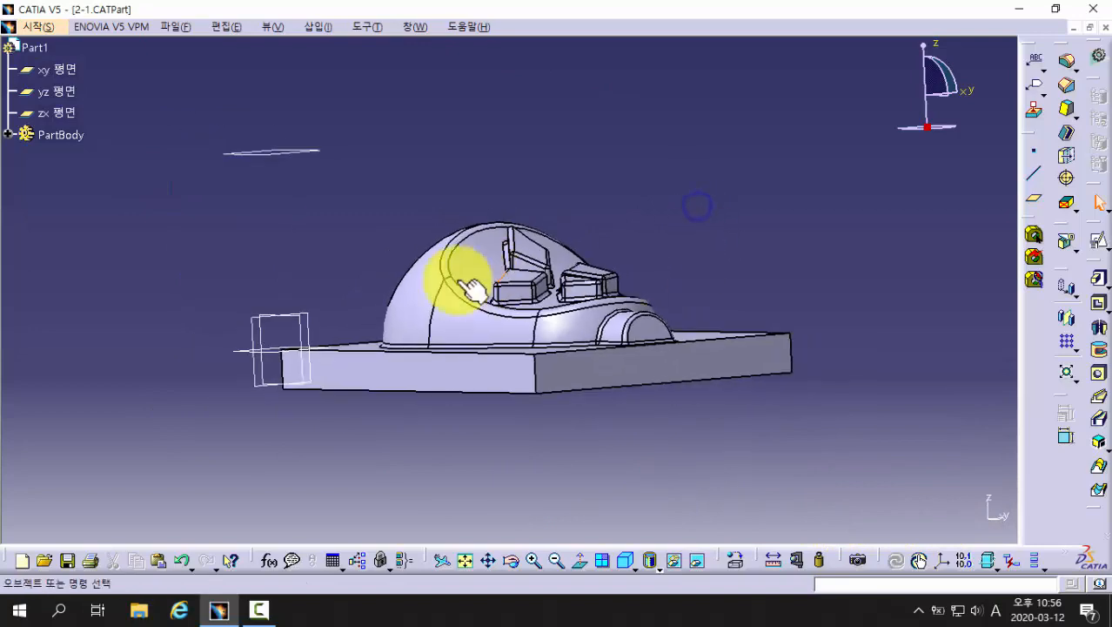
{"action": "mouse_move", "coordinate": [470, 290]}
{"action": "middle_mouse_down"}
{"action": "mouse_move", "coordinate": [484, 315]}
{"action": "mouse_move", "coordinate": [459, 269]}
{"action": "mouse_move", "coordinate": [484, 218]}
{"action": "mouse_move", "coordinate": [479, 289]}
{"action": "mouse_move", "coordinate": [390, 244]}
{"action": "mouse_move", "coordinate": [409, 240]}
{"action": "middle_mouse_up"}
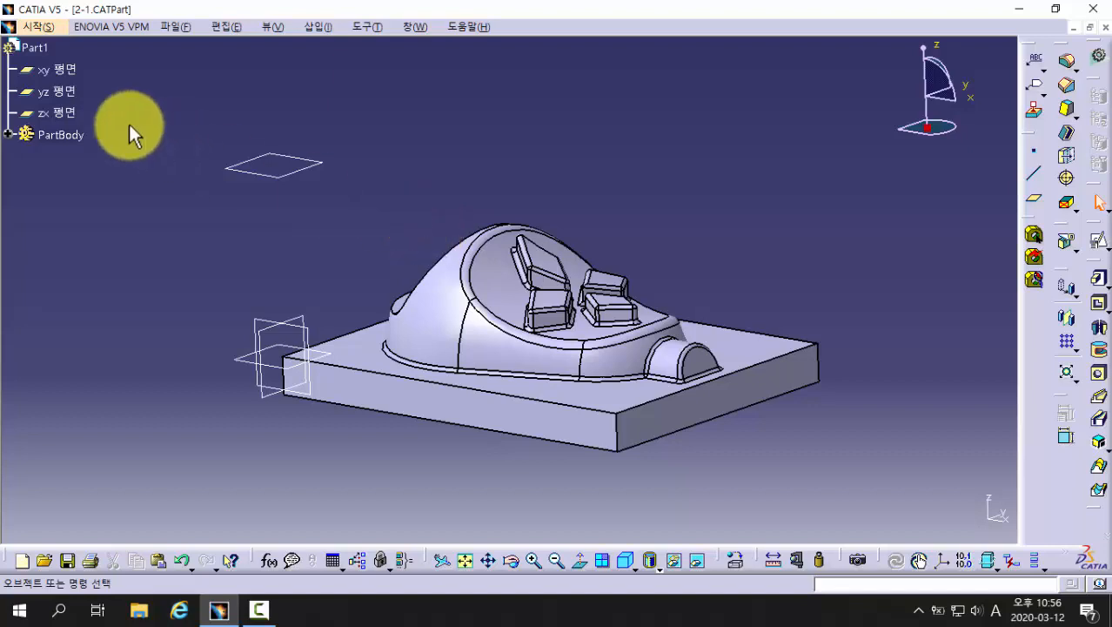
{"action": "left_click", "coordinate": [52, 27]}
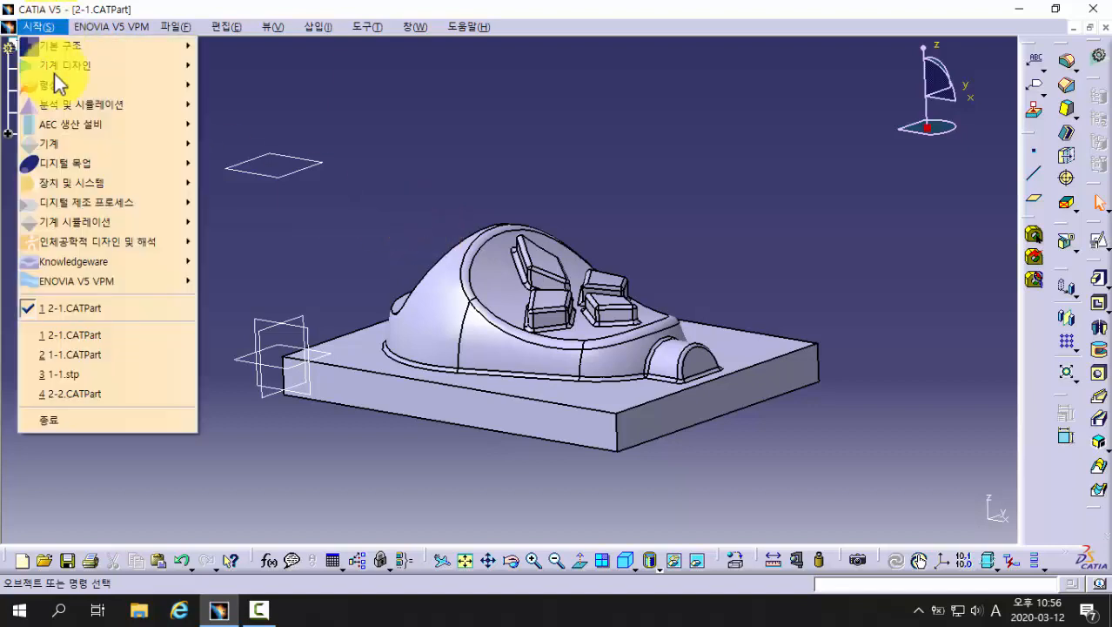
{"action": "mouse_move", "coordinate": [67, 148]}
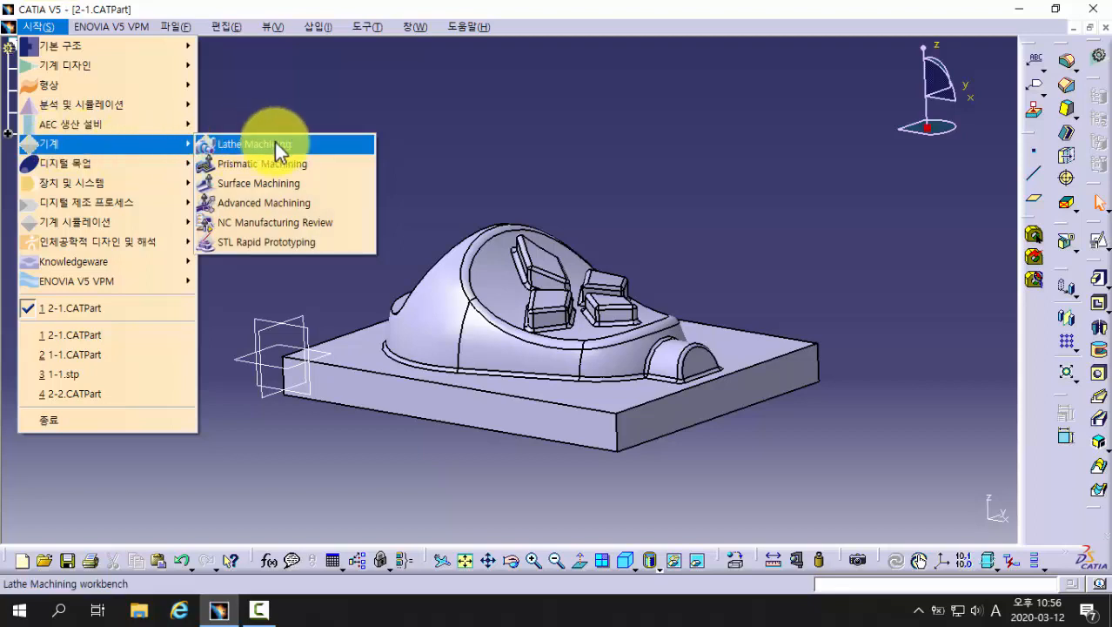
{"action": "left_click", "coordinate": [322, 185]}
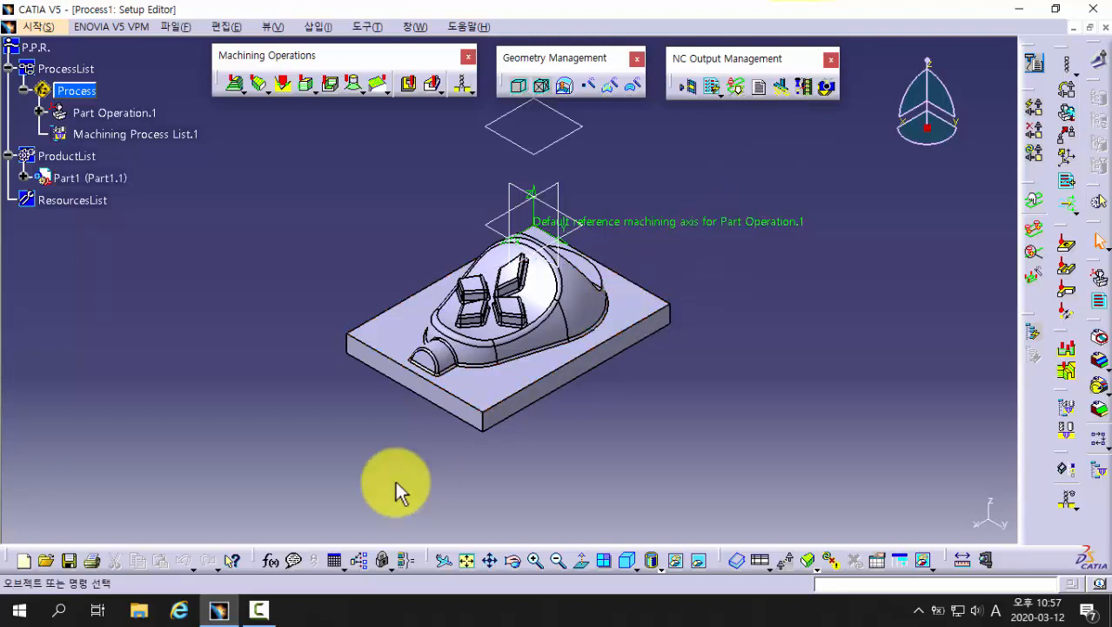
Step: Start a rough stock with Part1 as destination and its PartBody as the part body
{"action": "middle_click_drag", "start_coordinate": [369, 472], "coordinate": [585, 412]}
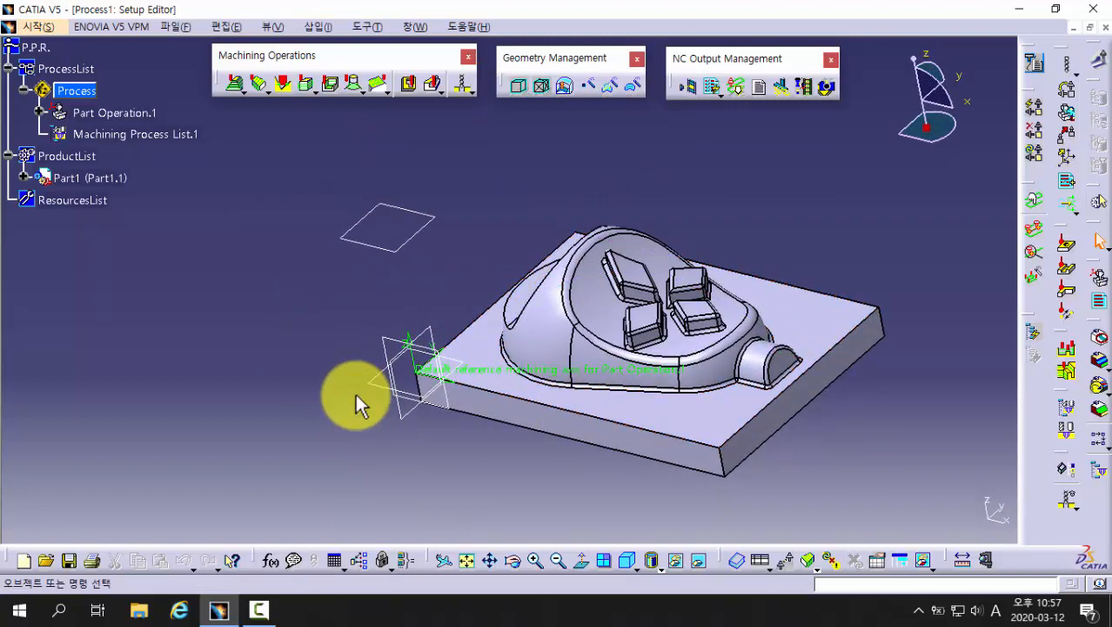
{"action": "left_click", "coordinate": [519, 88]}
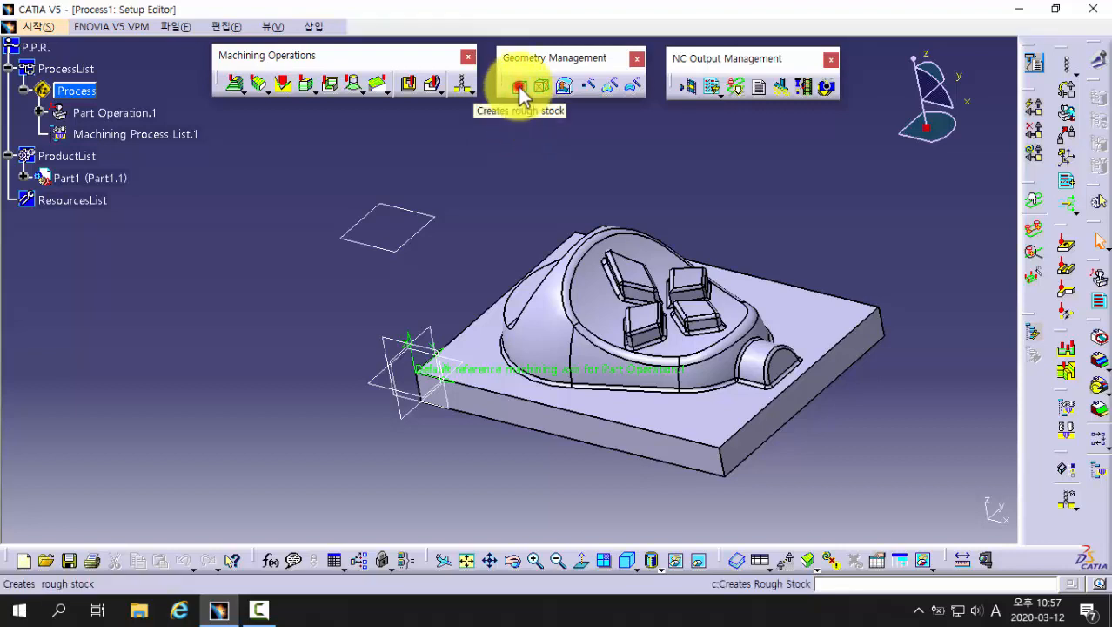
{"action": "left_click_drag", "start_coordinate": [520, 122], "coordinate": [724, 54]}
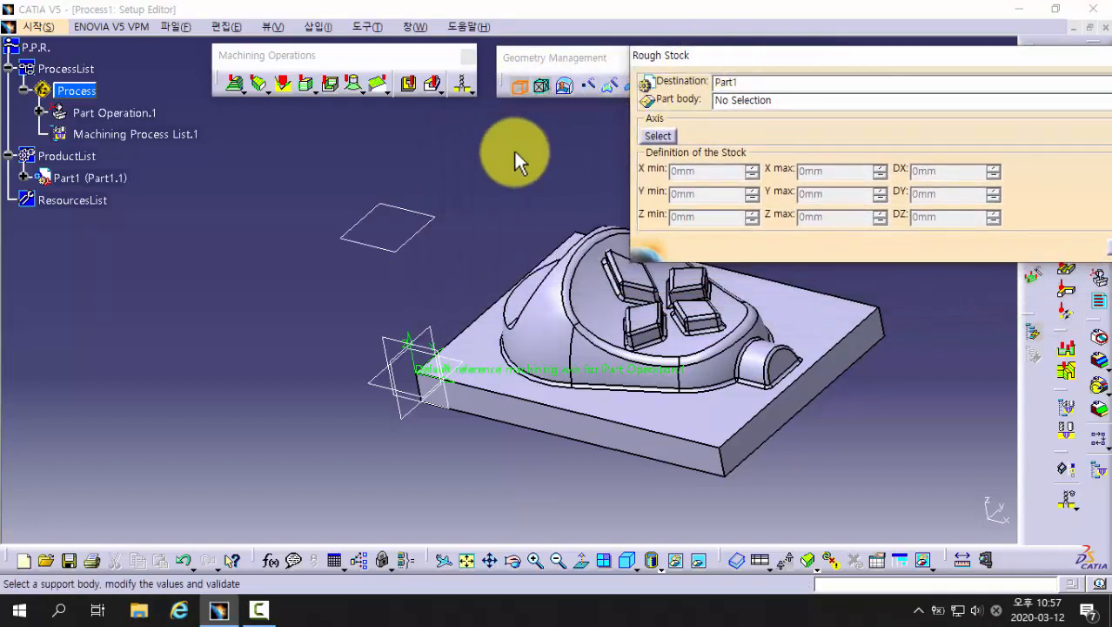
{"action": "left_click", "coordinate": [567, 292]}
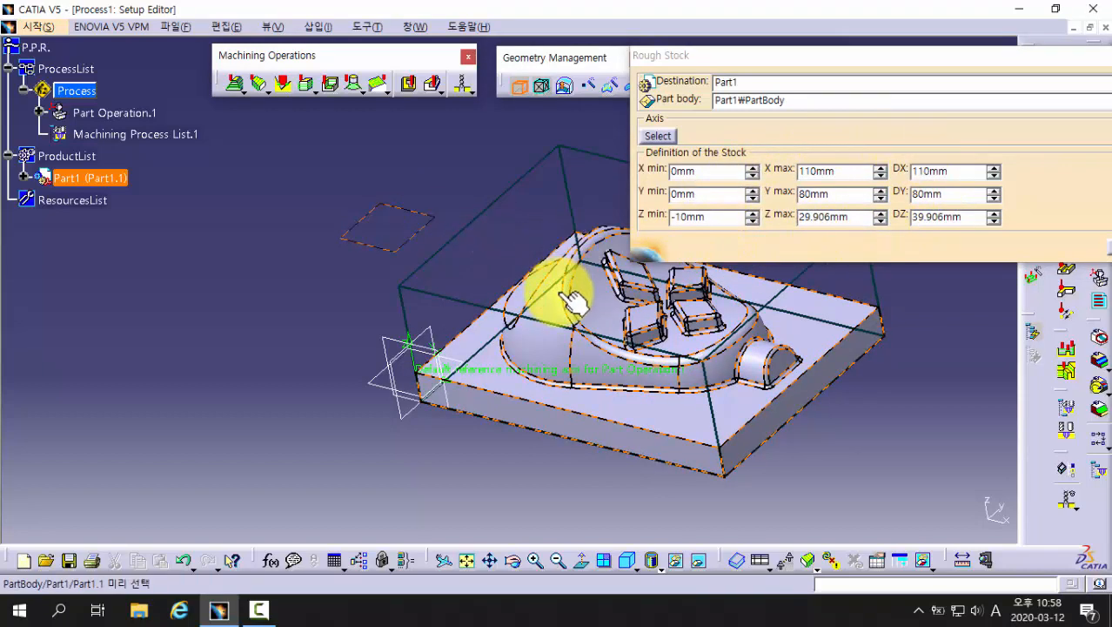
Step: Set the rough stock's Z max to 35 mm and create the stock around the part
{"action": "middle_click_drag", "start_coordinate": [571, 300], "coordinate": [435, 275]}
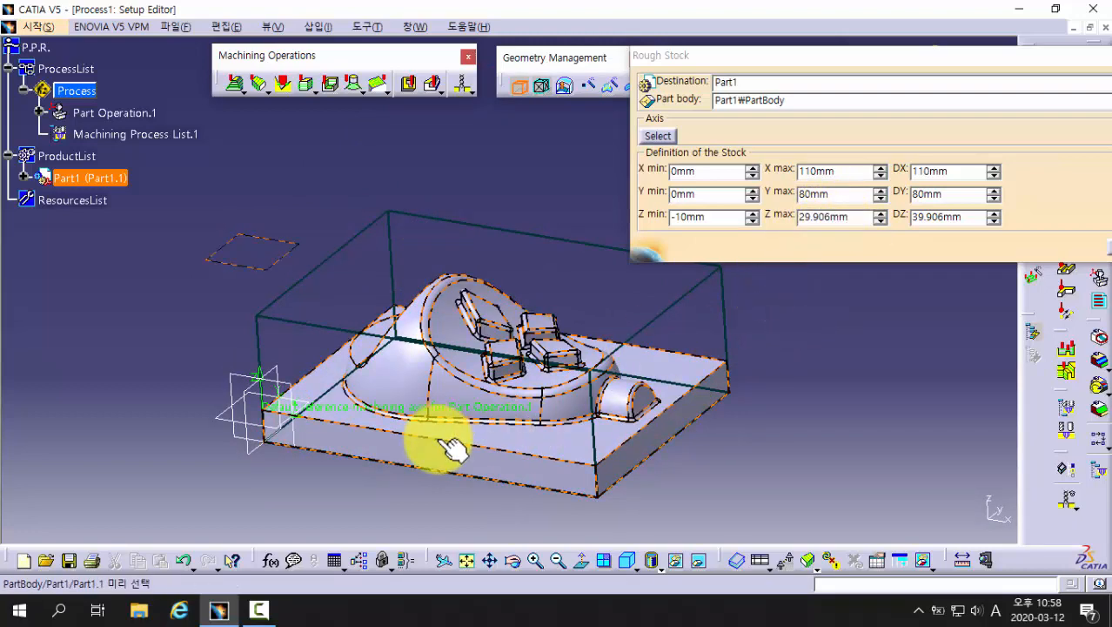
{"action": "middle_click_drag", "start_coordinate": [447, 447], "coordinate": [514, 368]}
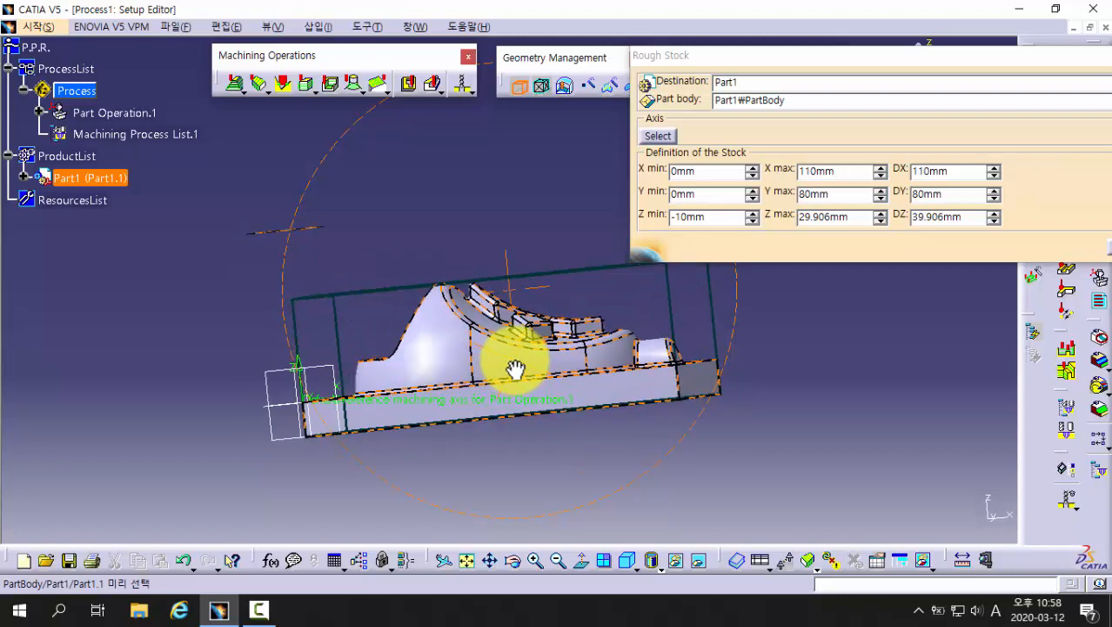
{"action": "middle_click_drag", "start_coordinate": [442, 287], "coordinate": [464, 225], "text": "ctrl"}
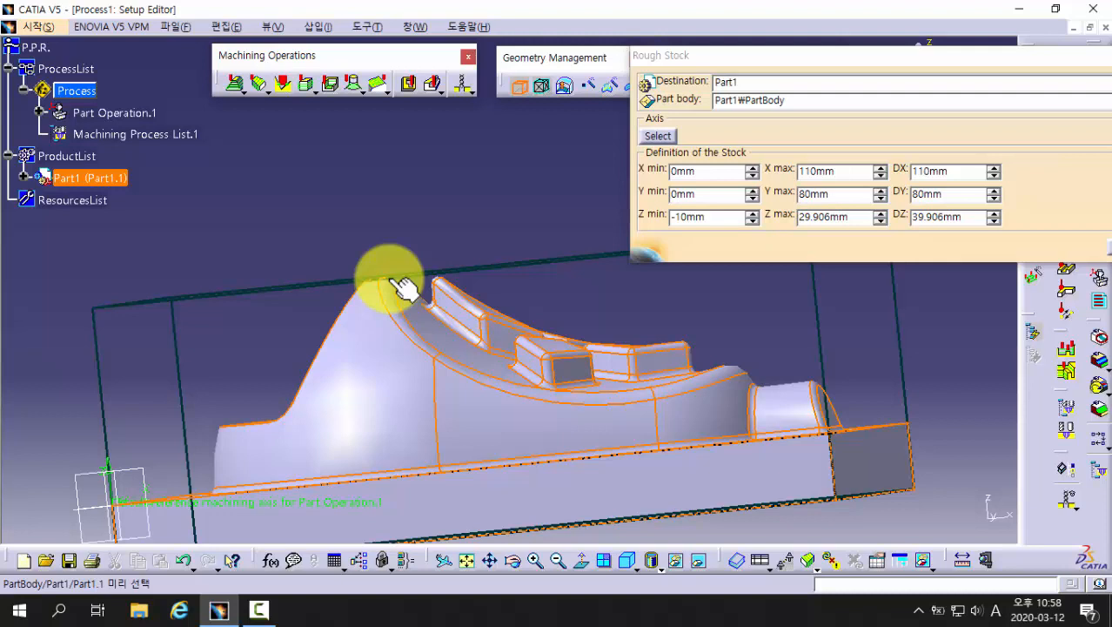
{"action": "left_click_drag", "start_coordinate": [852, 217], "coordinate": [788, 222]}
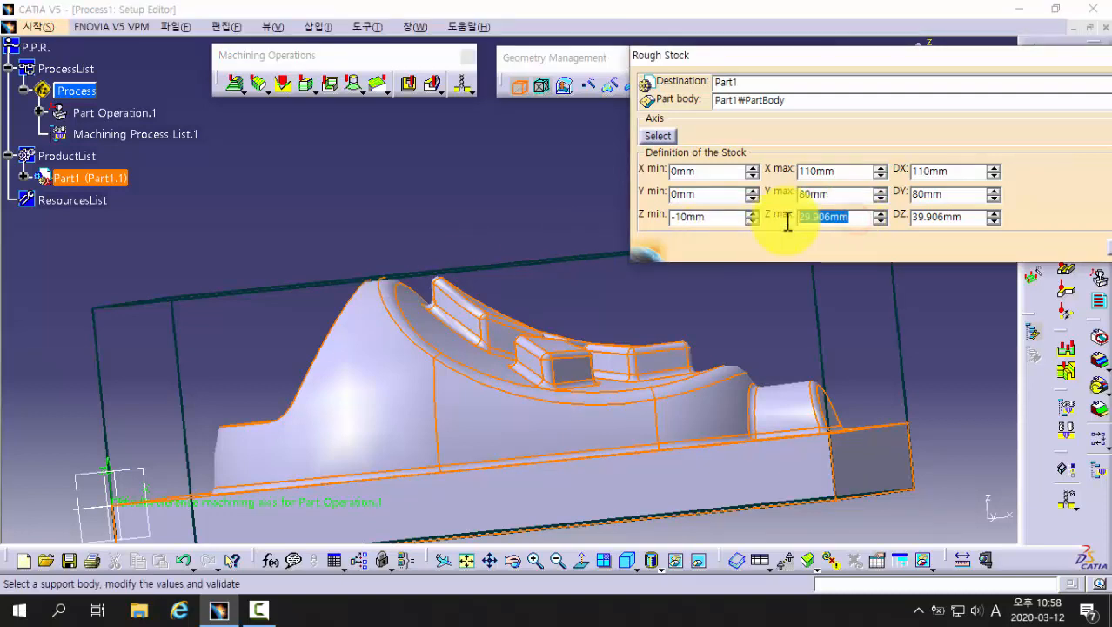
{"action": "type", "text": "35"}
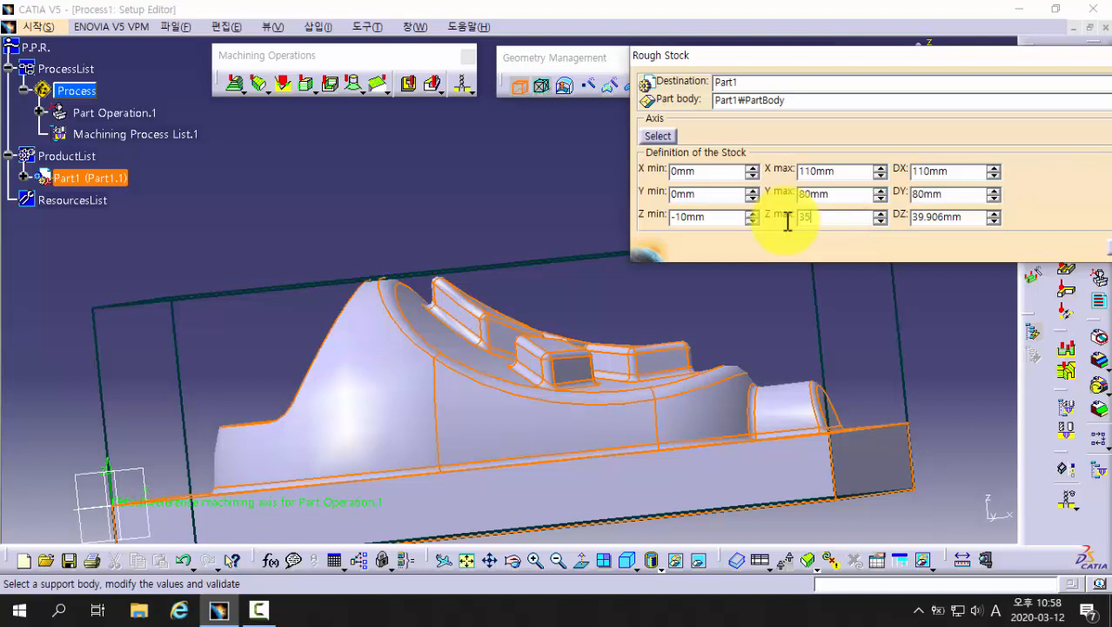
{"action": "left_click", "coordinate": [840, 197]}
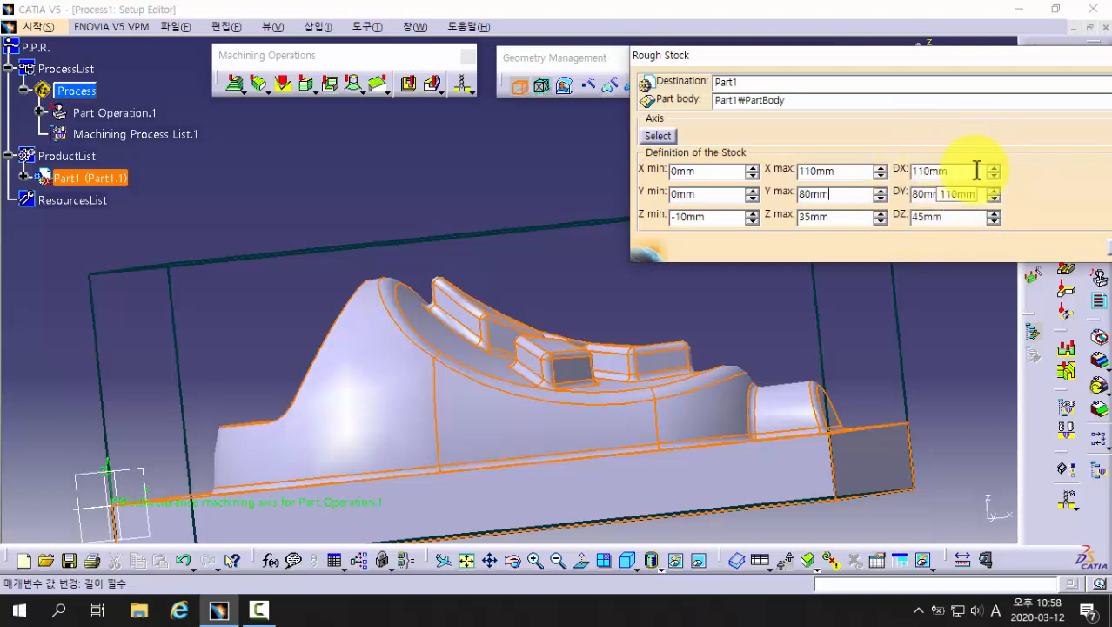
{"action": "left_click_drag", "start_coordinate": [921, 57], "coordinate": [794, 59]}
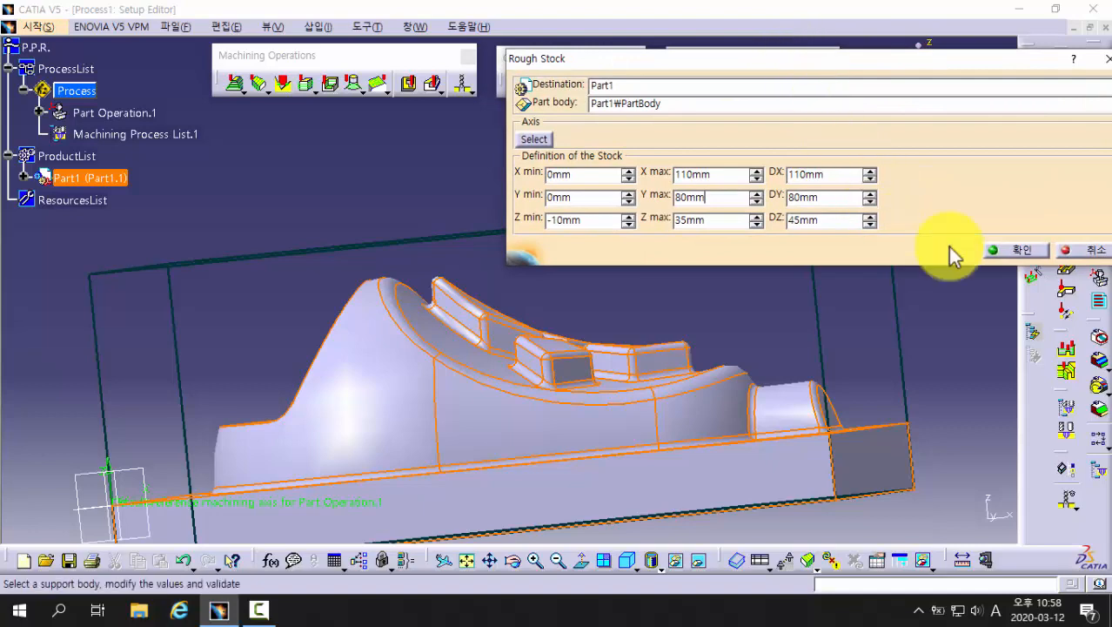
{"action": "left_click", "coordinate": [1020, 250]}
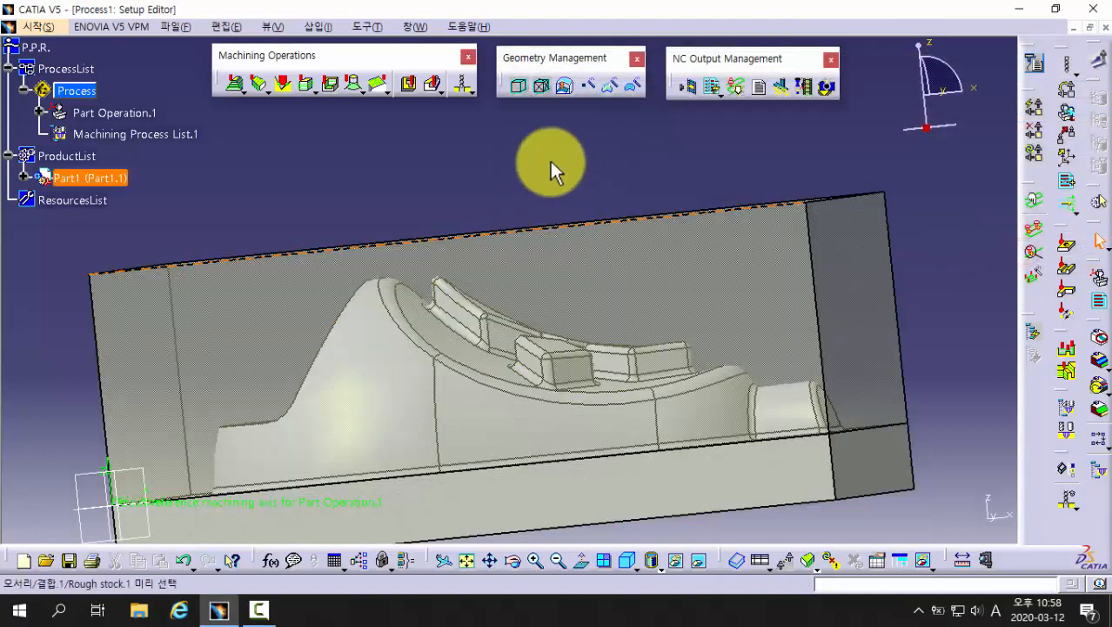
Step: Expand Part1 in the ProductList down to its planes, PartBody and rough stock
{"action": "middle_click_drag", "start_coordinate": [551, 167], "coordinate": [582, 226]}
{"action": "middle_click_drag", "start_coordinate": [653, 256], "coordinate": [591, 347]}
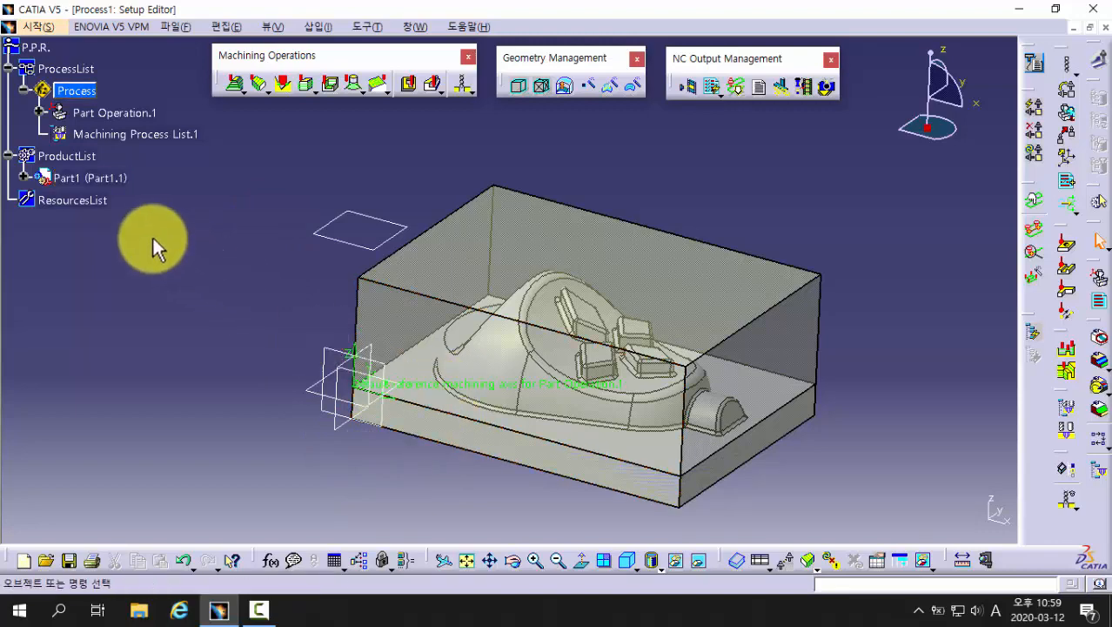
{"action": "left_click", "coordinate": [23, 177]}
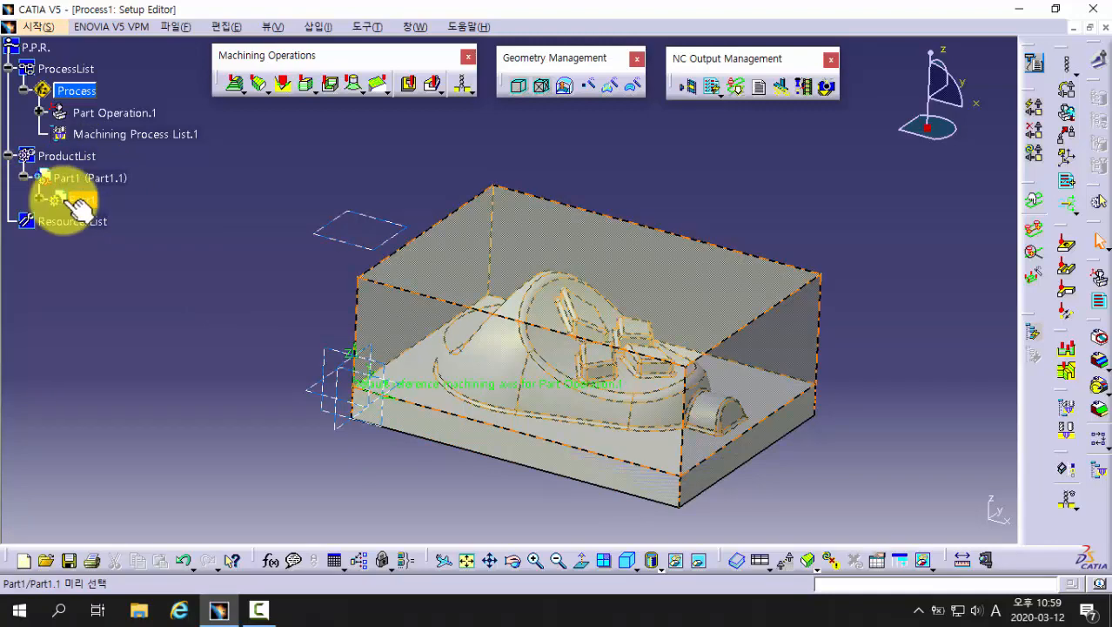
{"action": "left_click", "coordinate": [40, 199]}
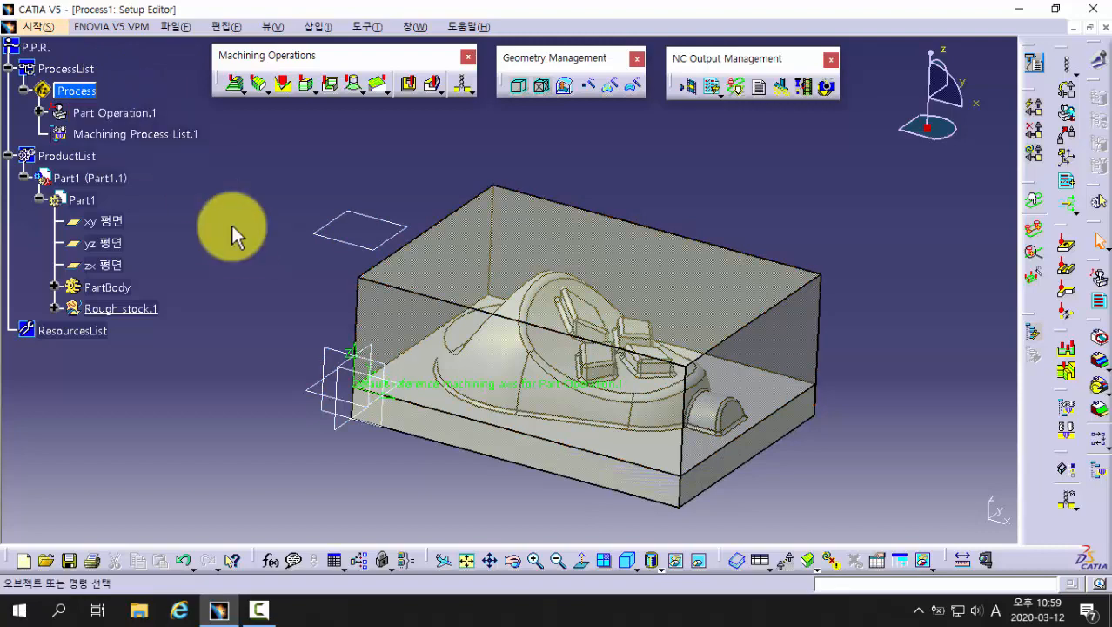
Step: Edit Part Operation.1 and assign a 3-axis machine to it, keeping the default machine name
{"action": "mouse_move", "coordinate": [157, 120]}
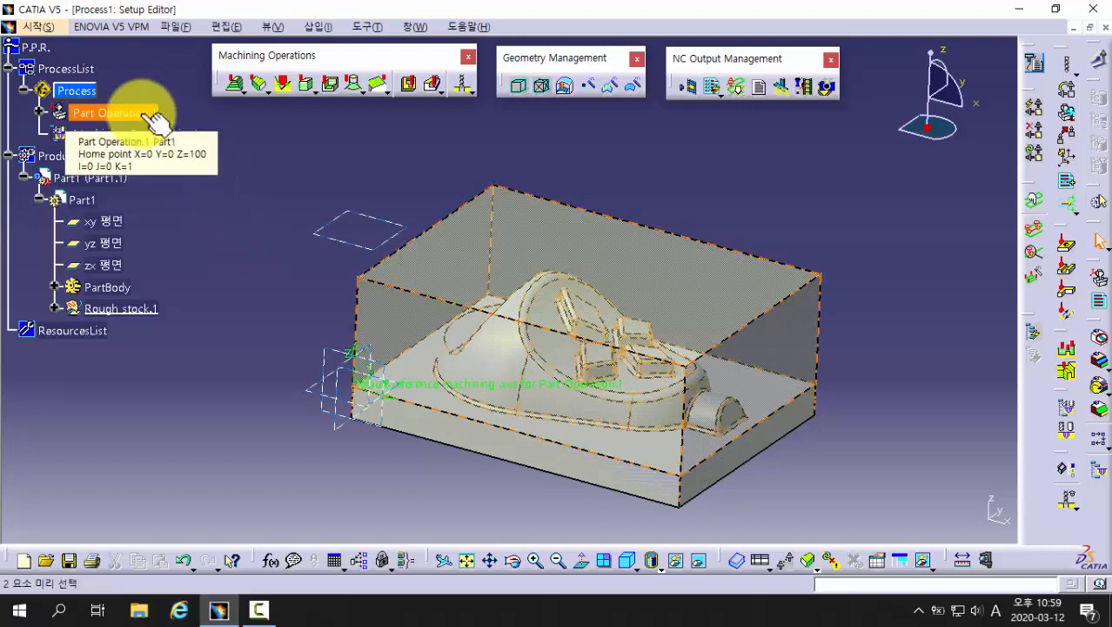
{"action": "double_click", "coordinate": [142, 113]}
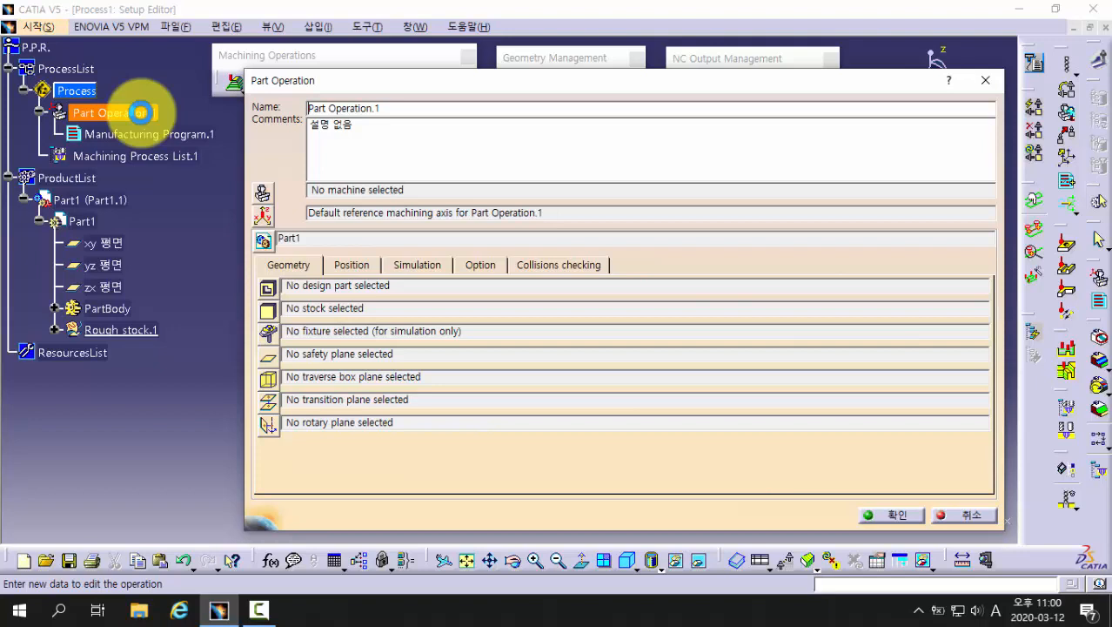
{"action": "left_click", "coordinate": [263, 195]}
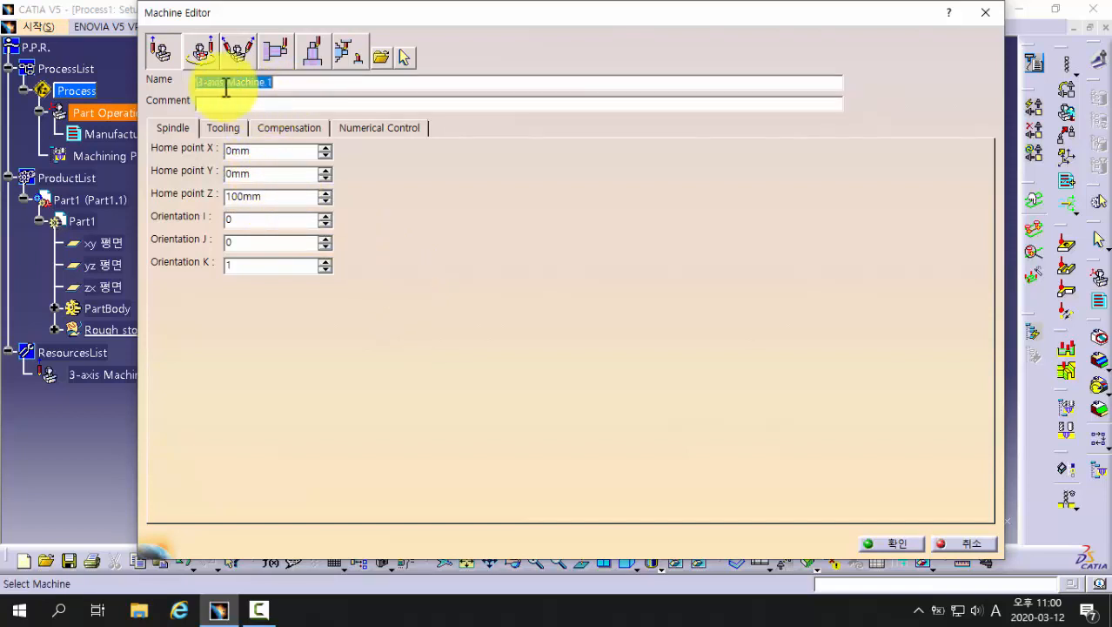
{"action": "left_click", "coordinate": [274, 81]}
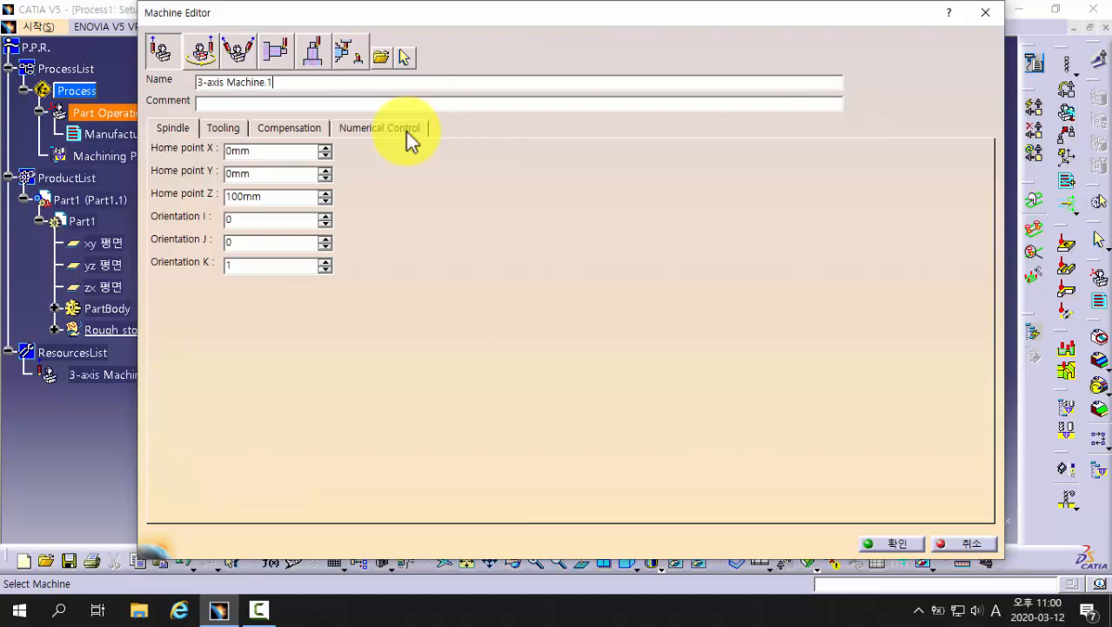
Step: Set the 3-axis machine's numerical control post processor to fanuc0.lib
{"action": "left_click", "coordinate": [405, 130]}
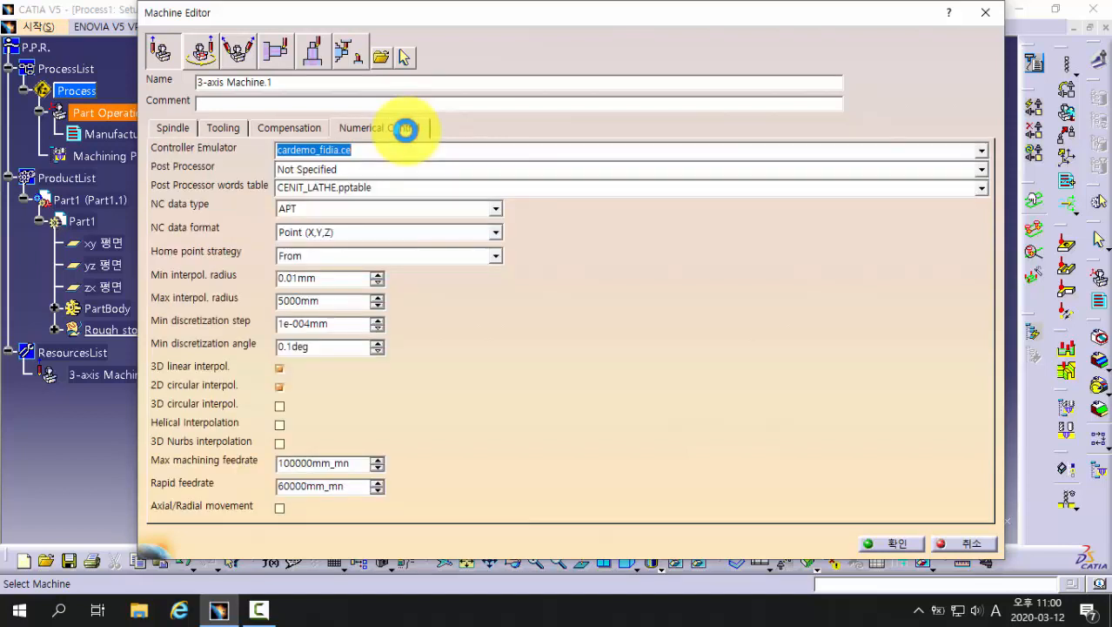
{"action": "left_click", "coordinate": [404, 169]}
{"action": "scroll", "coordinate": [410, 233], "scroll_direction": "down", "scroll_amount": 1}
{"action": "scroll", "coordinate": [410, 233], "scroll_direction": "down", "scroll_amount": 3}
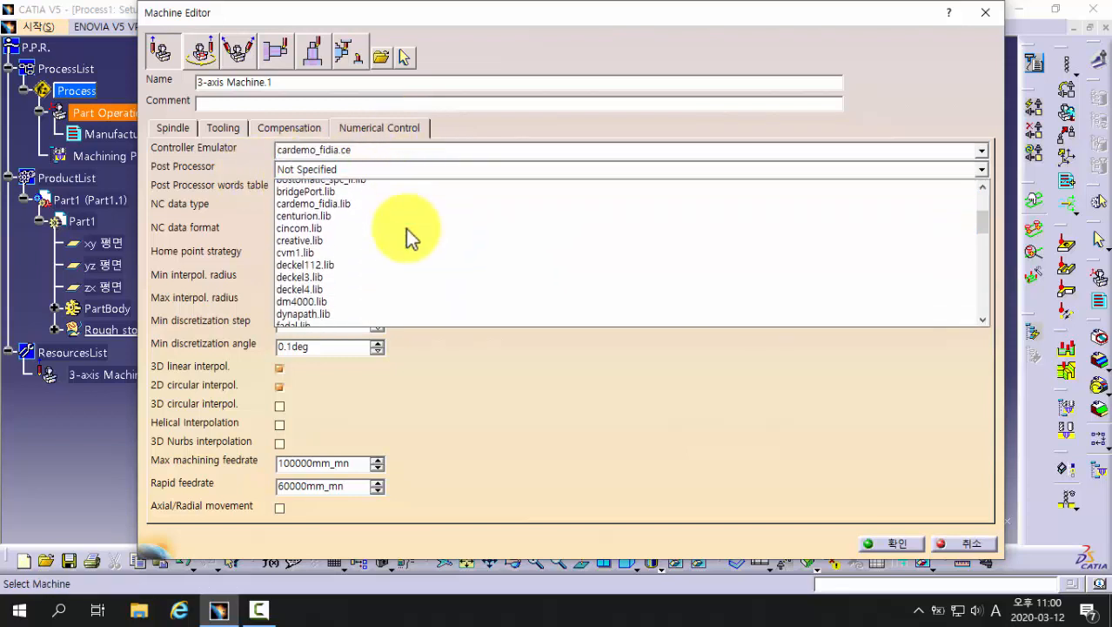
{"action": "scroll", "coordinate": [410, 235], "scroll_direction": "down", "scroll_amount": 1}
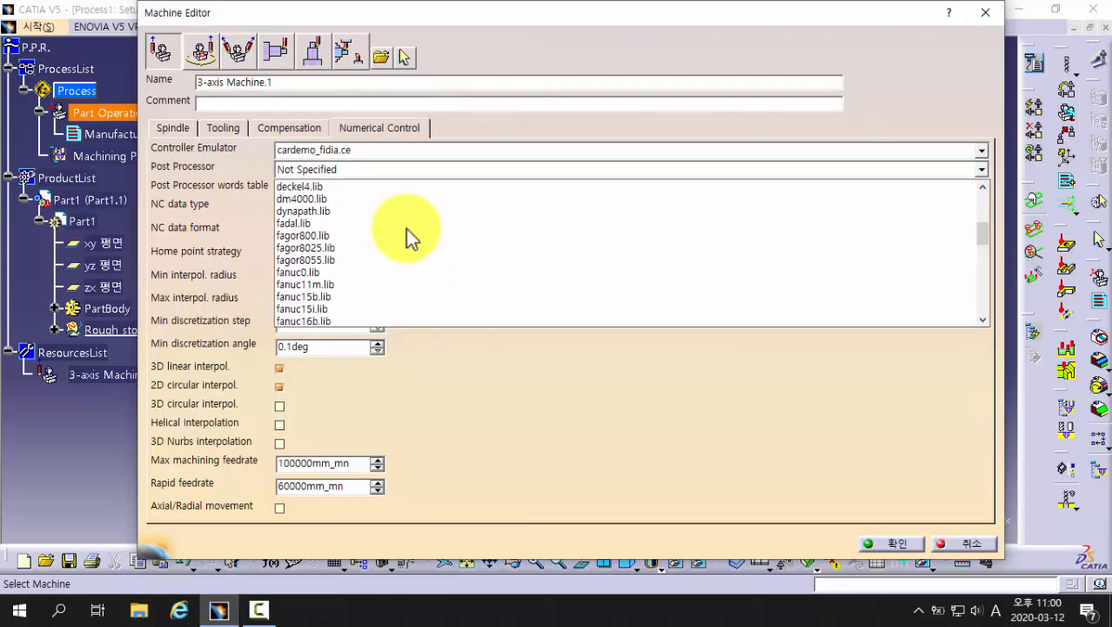
{"action": "left_click", "coordinate": [369, 273]}
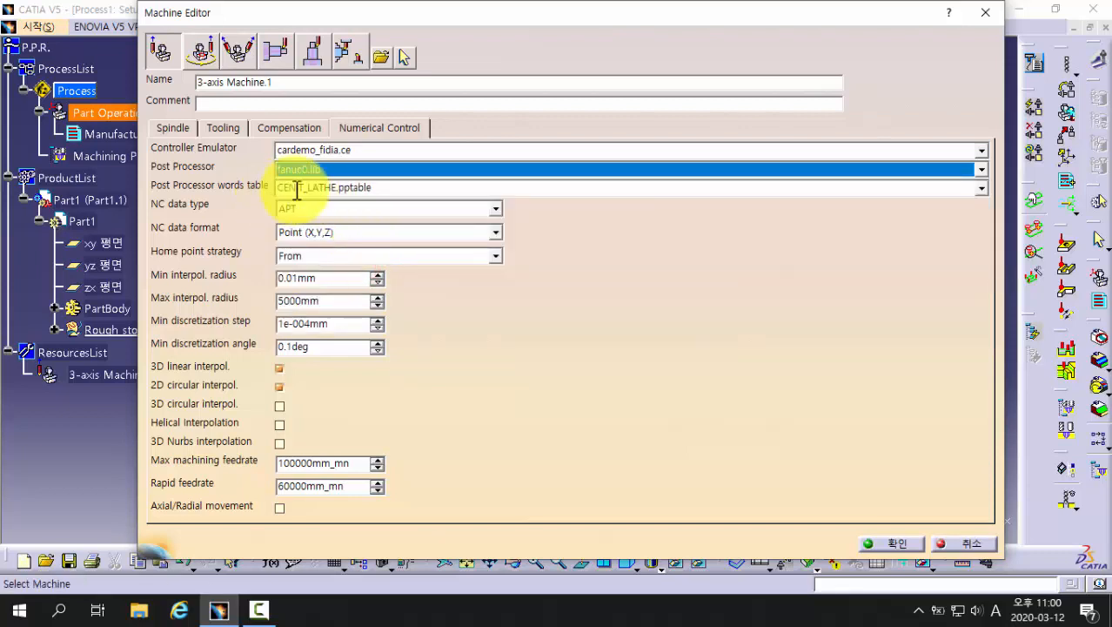
Step: Set the 3-axis machine's post processor words table to PPTableSample.pptable and accept the machine settings
{"action": "left_click", "coordinate": [981, 188]}
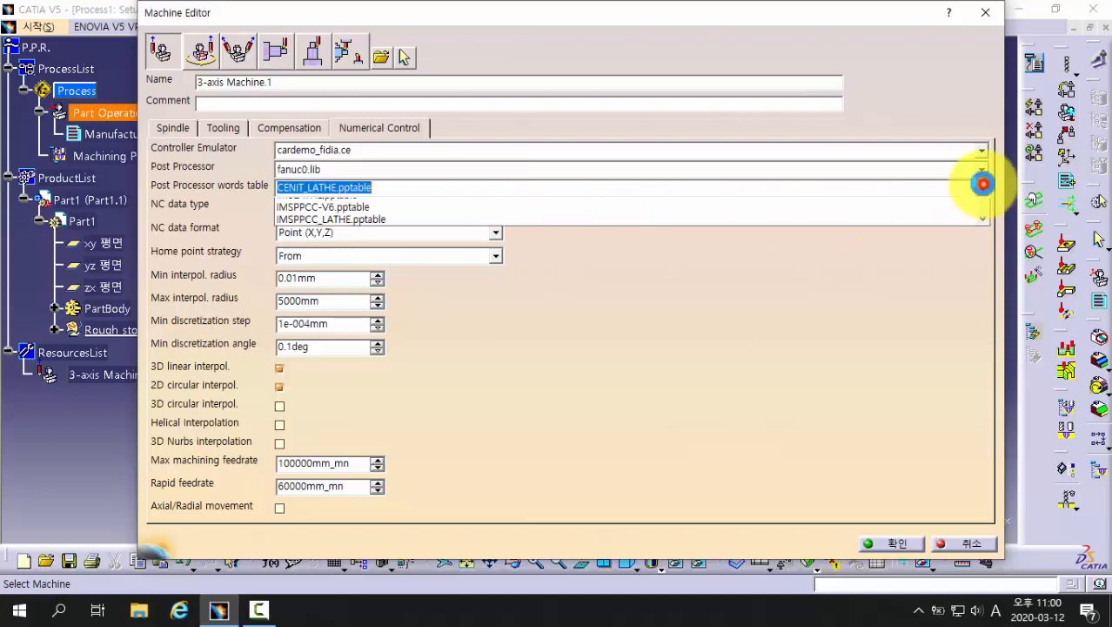
{"action": "scroll", "coordinate": [559, 305], "scroll_direction": "down", "scroll_amount": 1}
{"action": "scroll", "coordinate": [559, 305], "scroll_direction": "down", "scroll_amount": 1}
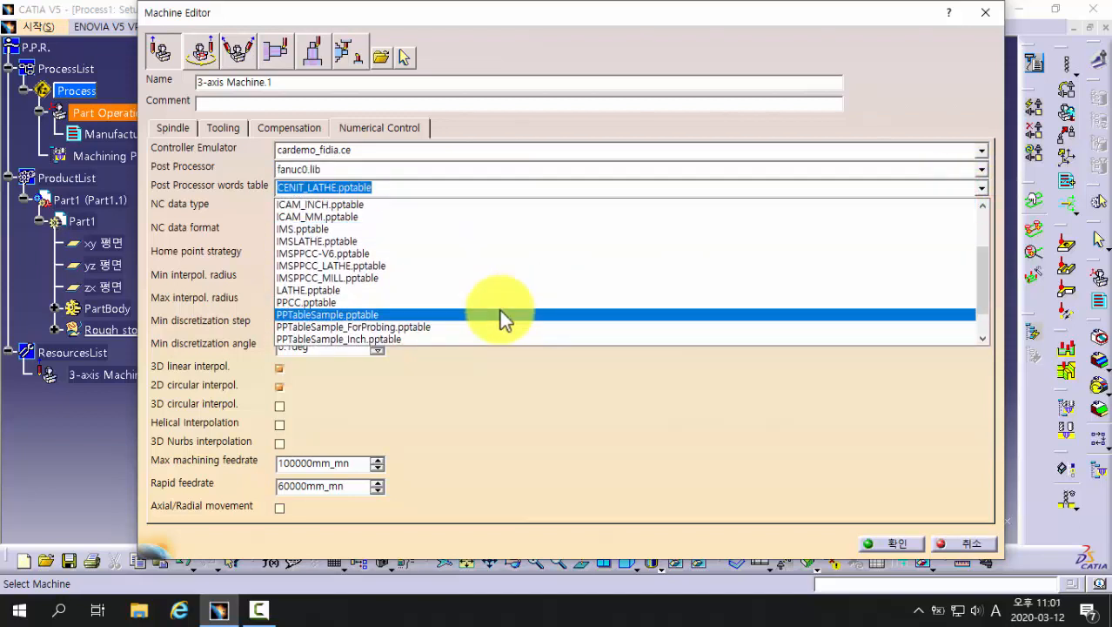
{"action": "left_click", "coordinate": [406, 314]}
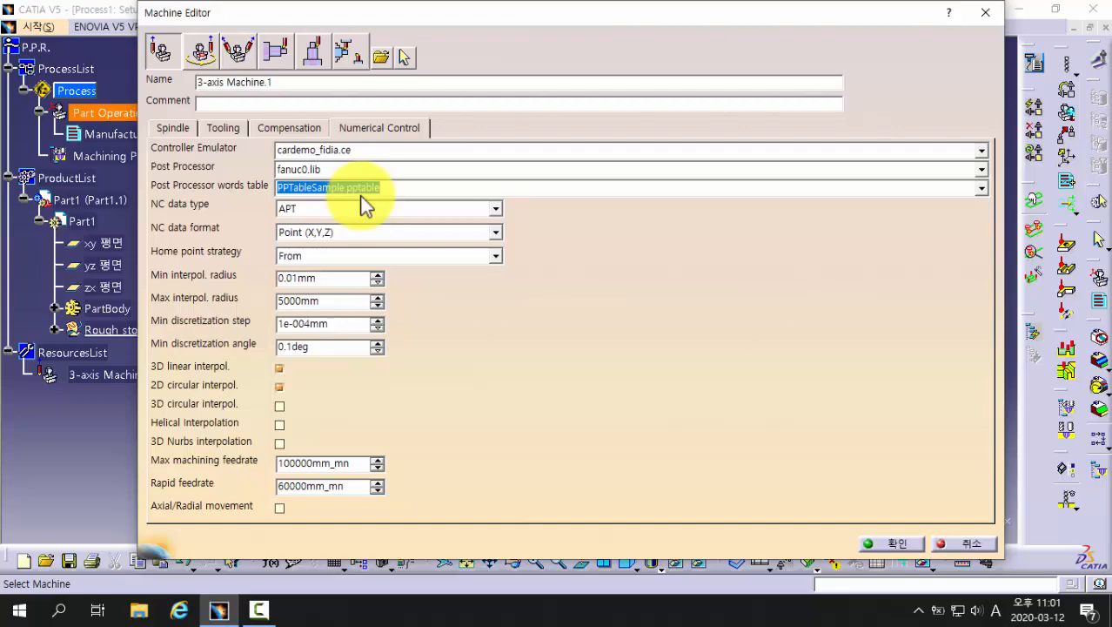
{"action": "left_click", "coordinate": [895, 541]}
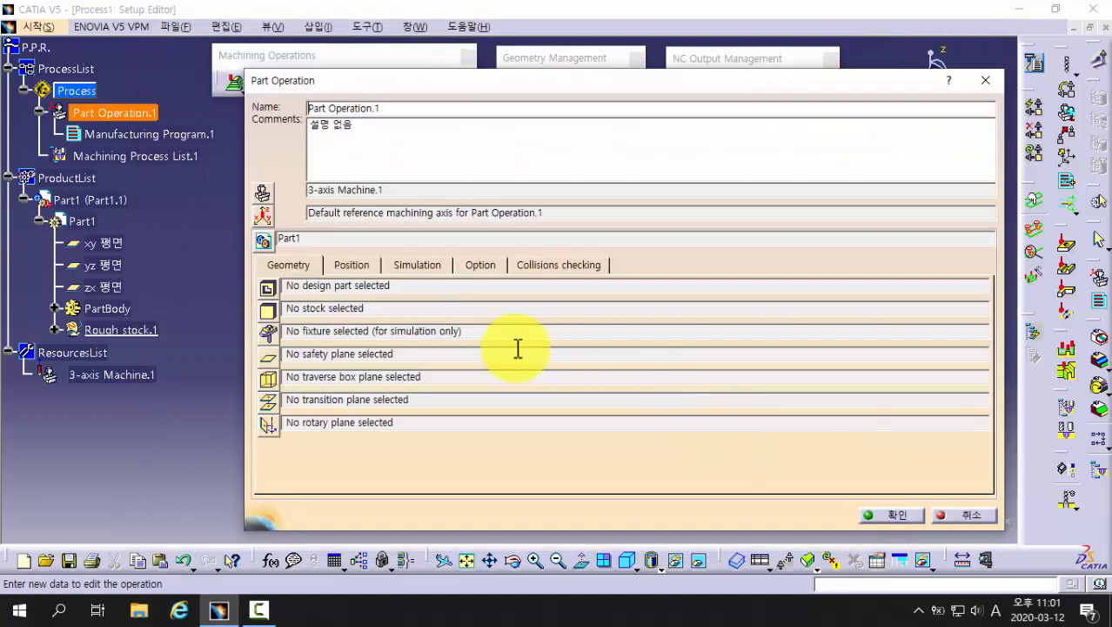
Step: Place the part operation's reference machining axis origin on the part's lower corner beside the reference planes
{"action": "left_click", "coordinate": [268, 219]}
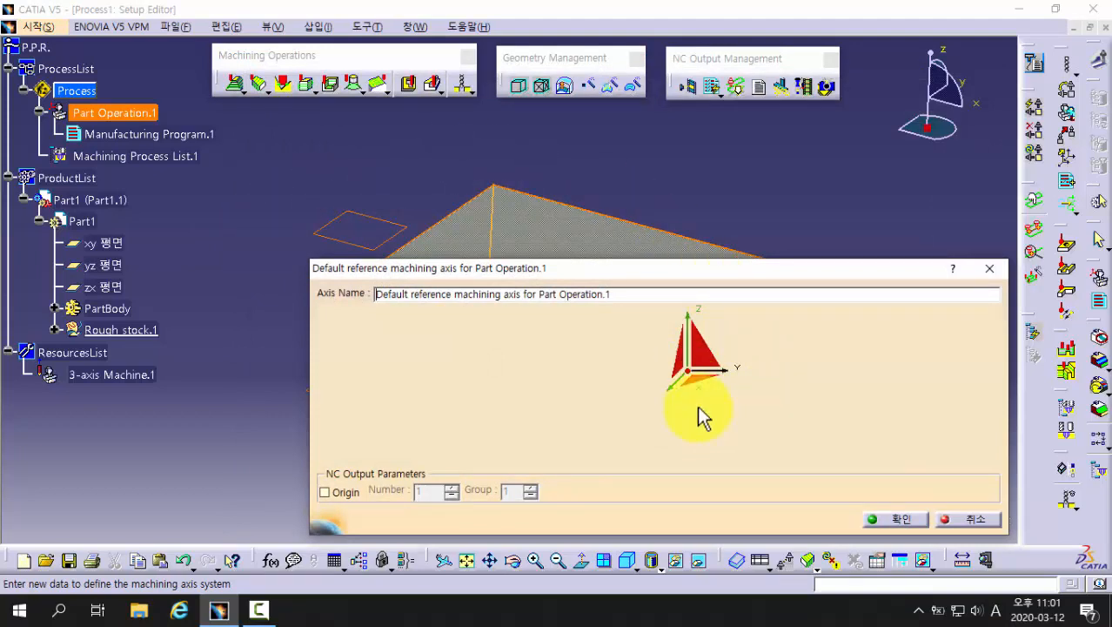
{"action": "left_click", "coordinate": [692, 383]}
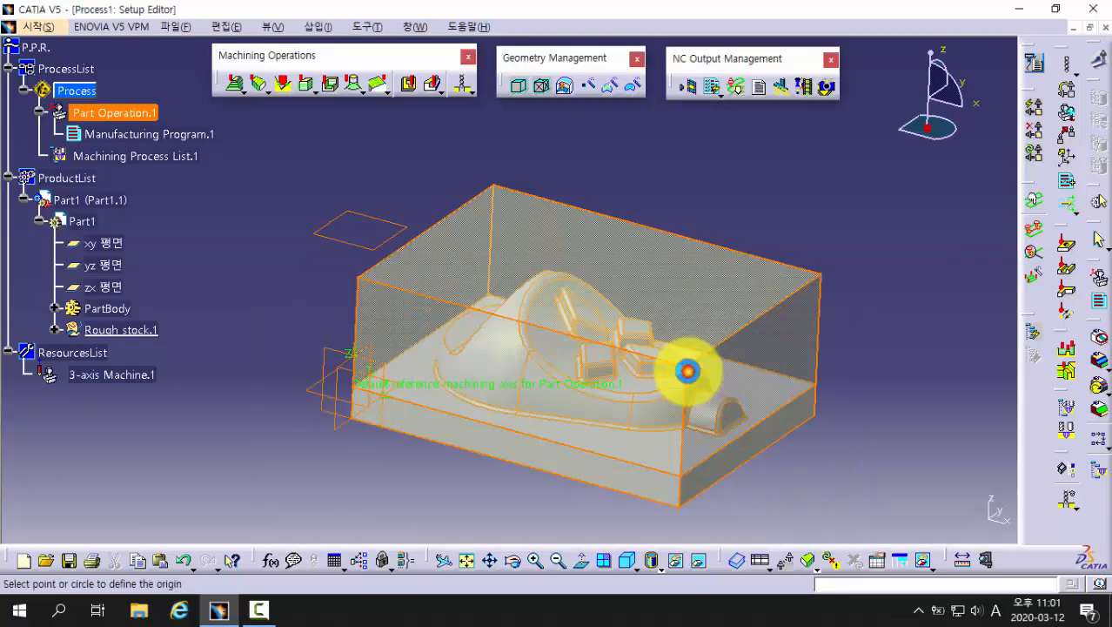
{"action": "middle_click_drag", "start_coordinate": [317, 454], "coordinate": [418, 369]}
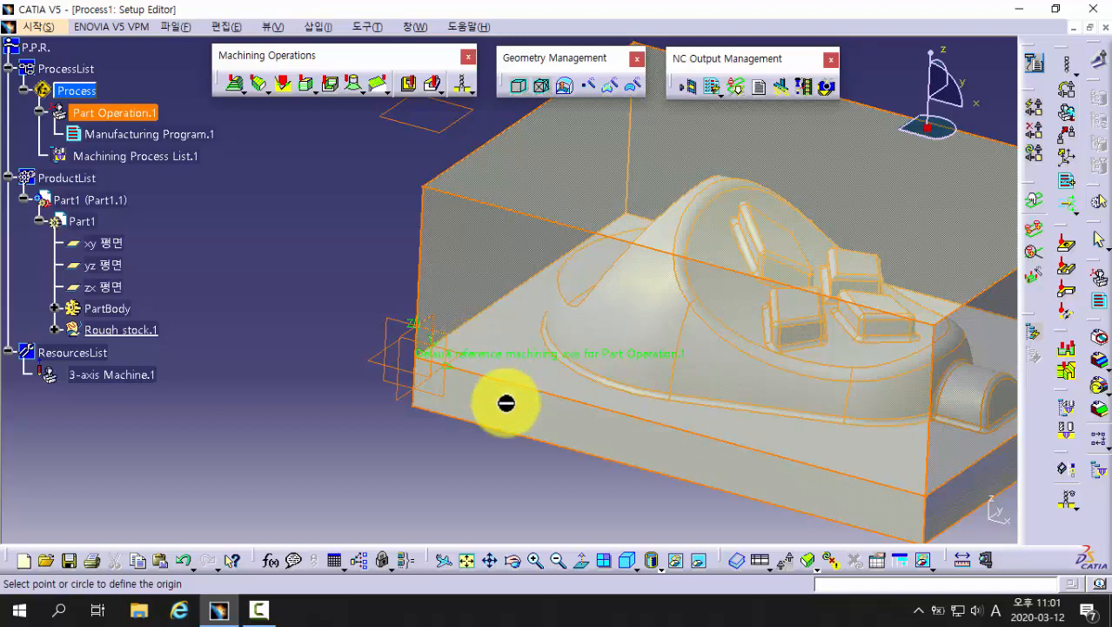
{"action": "double_click", "coordinate": [415, 407]}
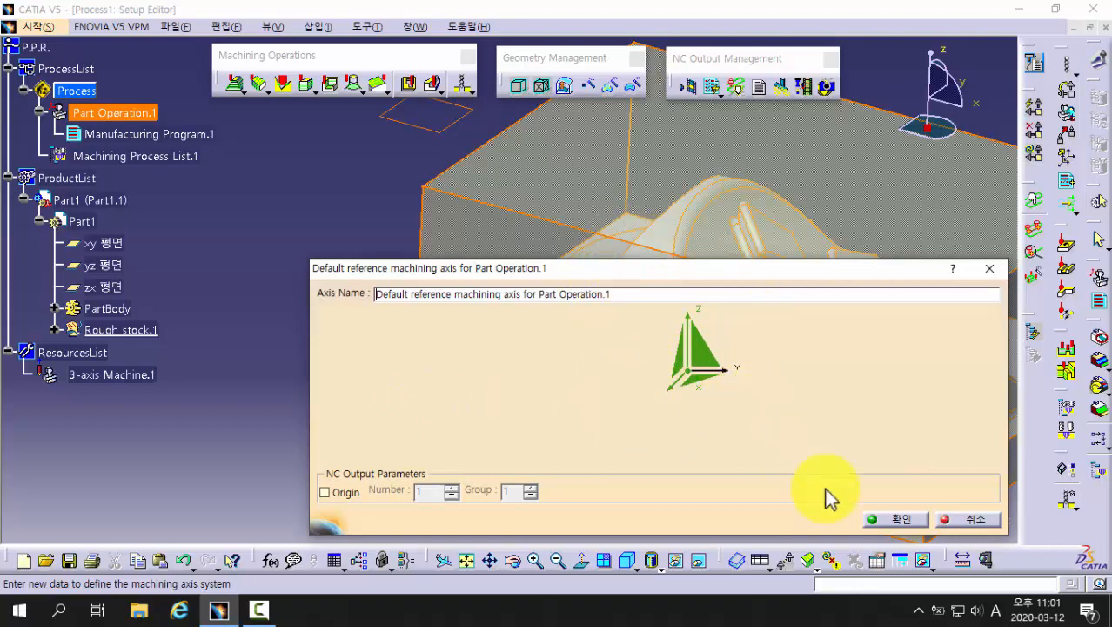
{"action": "left_click", "coordinate": [891, 517]}
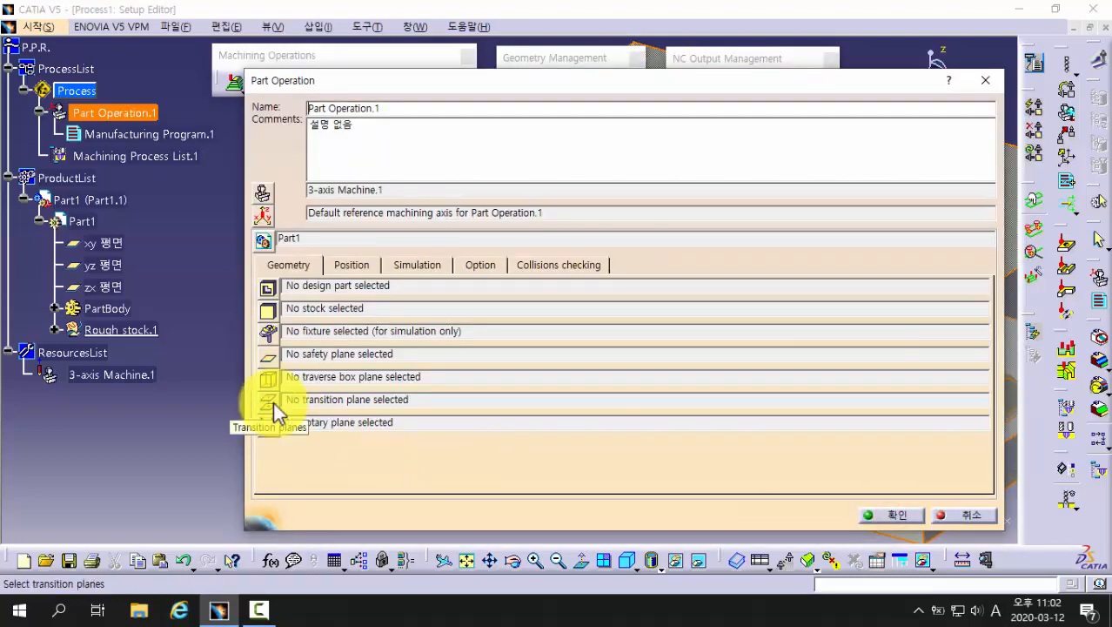
Step: Assign PartBody as the part operation's design part for simulation
{"action": "left_click", "coordinate": [269, 291]}
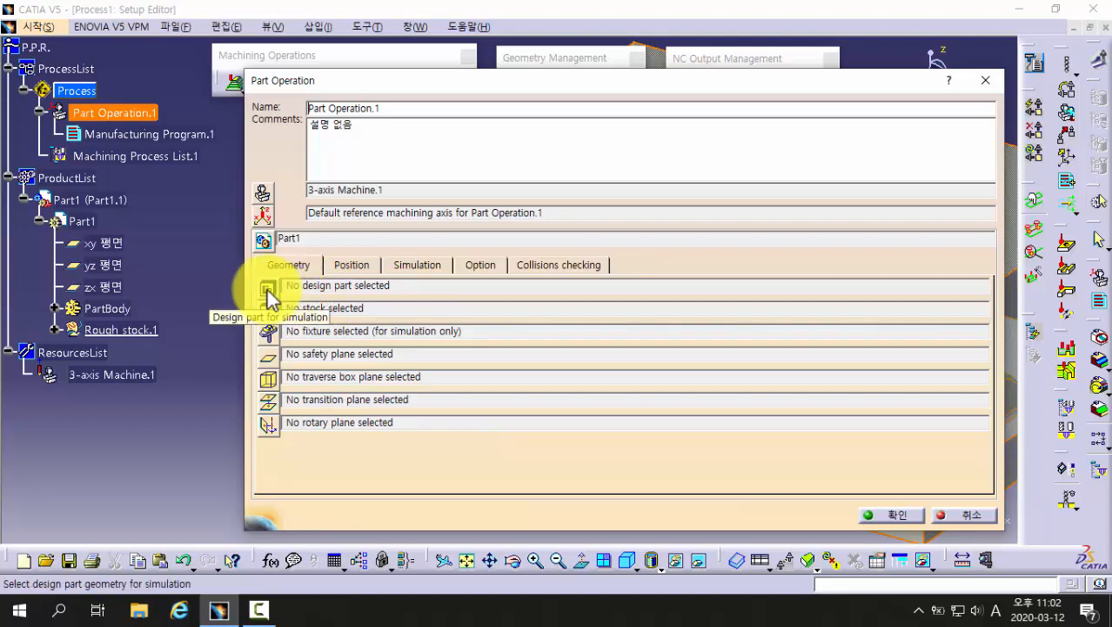
{"action": "left_click", "coordinate": [269, 291]}
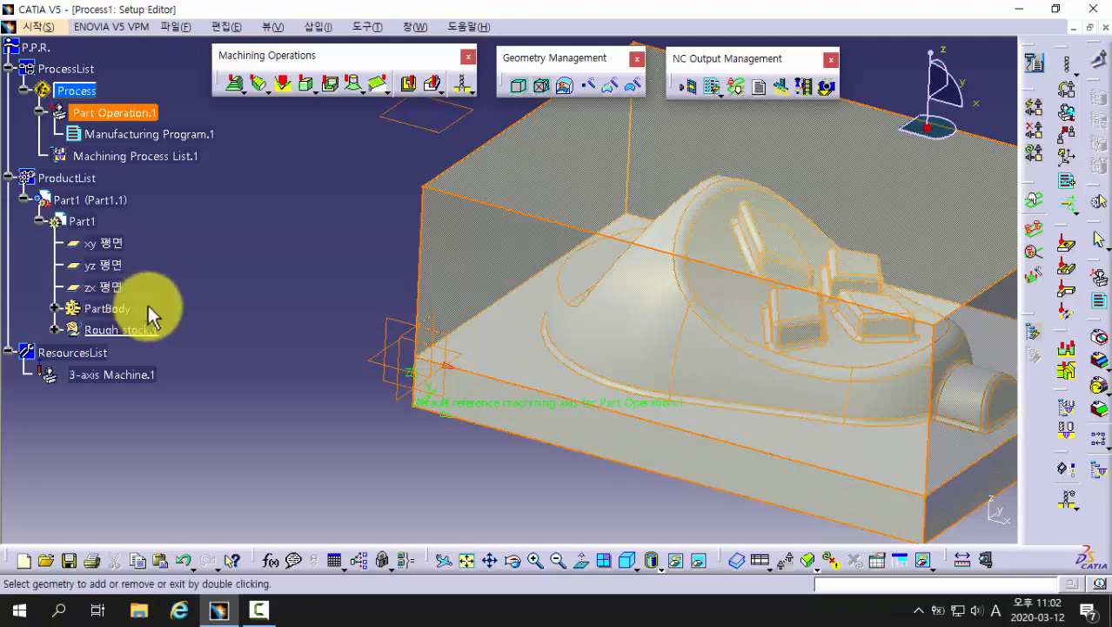
{"action": "double_click", "coordinate": [120, 305]}
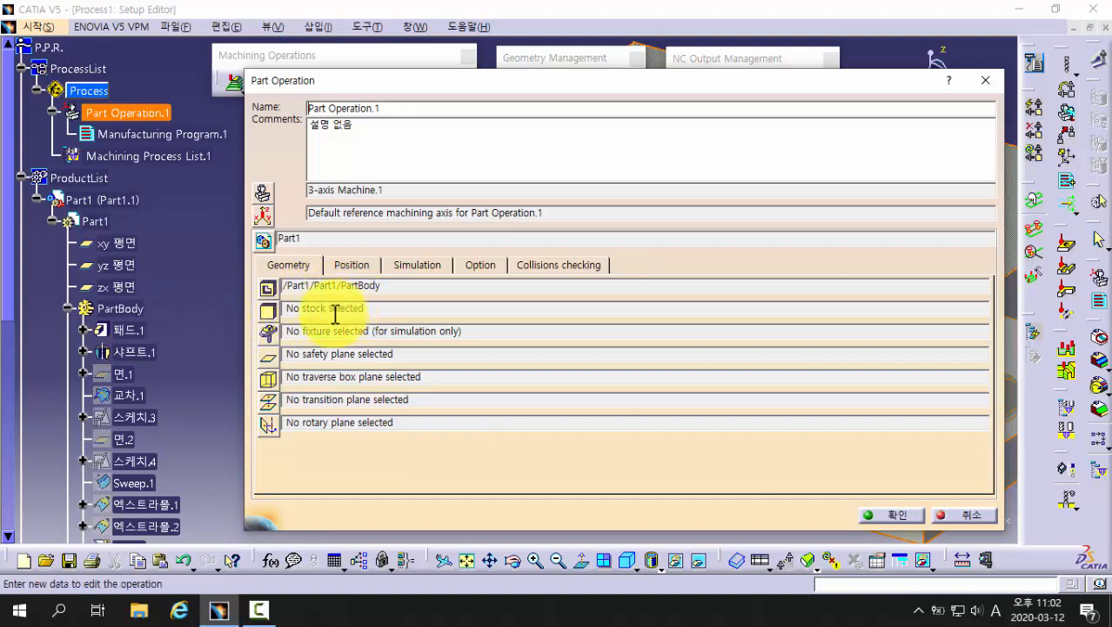
Step: Assign Rough stock.1 as the part operation's stock
{"action": "left_click", "coordinate": [270, 311]}
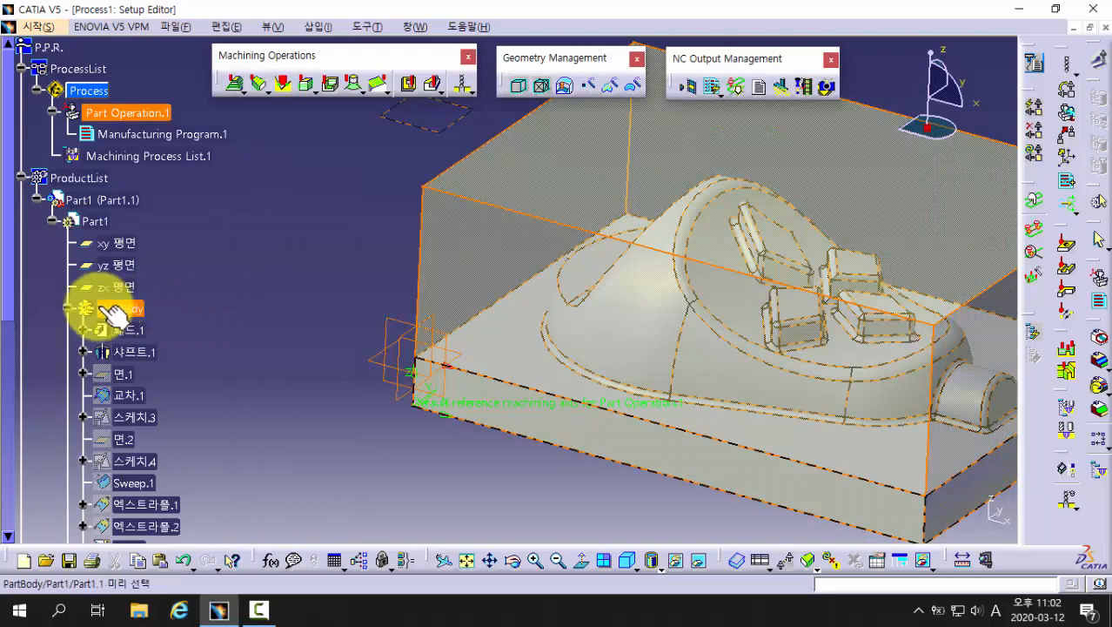
{"action": "left_click", "coordinate": [69, 309]}
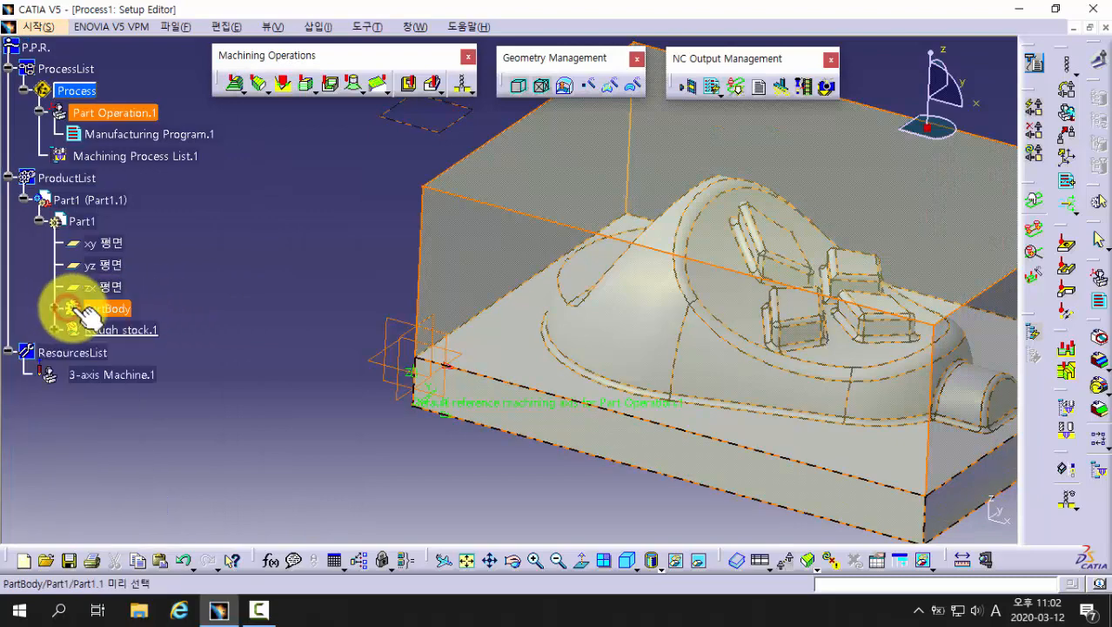
{"action": "left_click", "coordinate": [166, 337]}
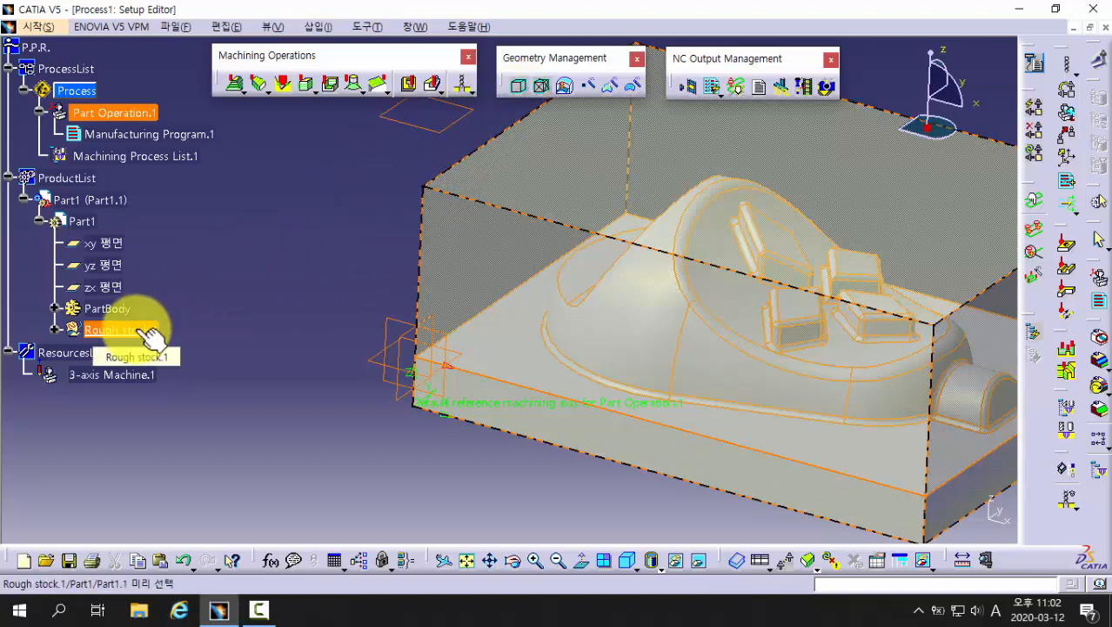
{"action": "left_click", "coordinate": [451, 219]}
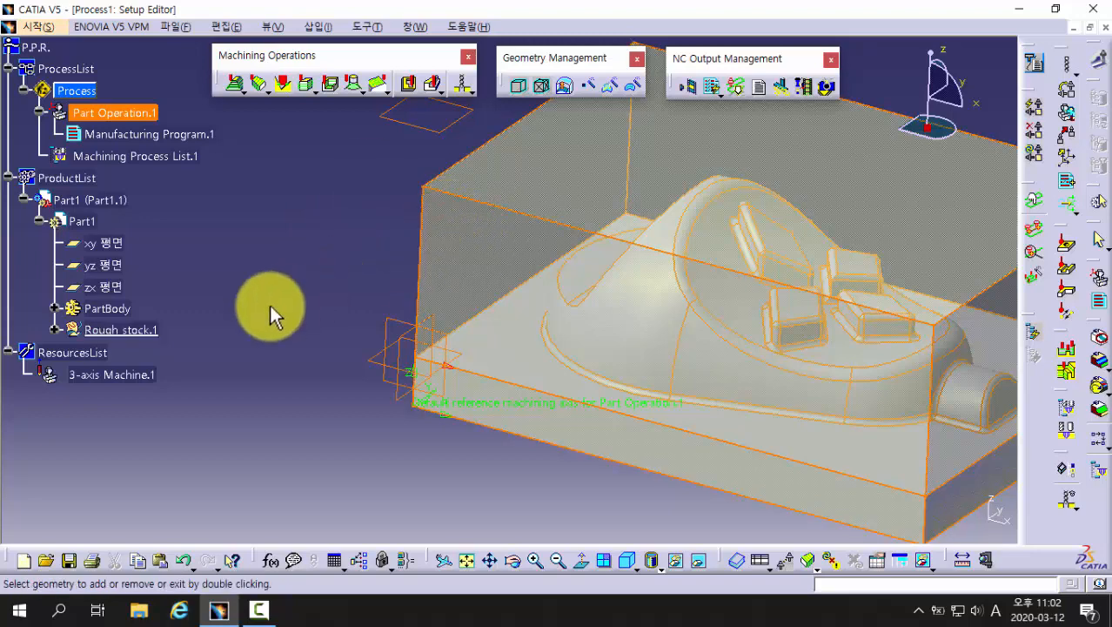
{"action": "left_click", "coordinate": [150, 329]}
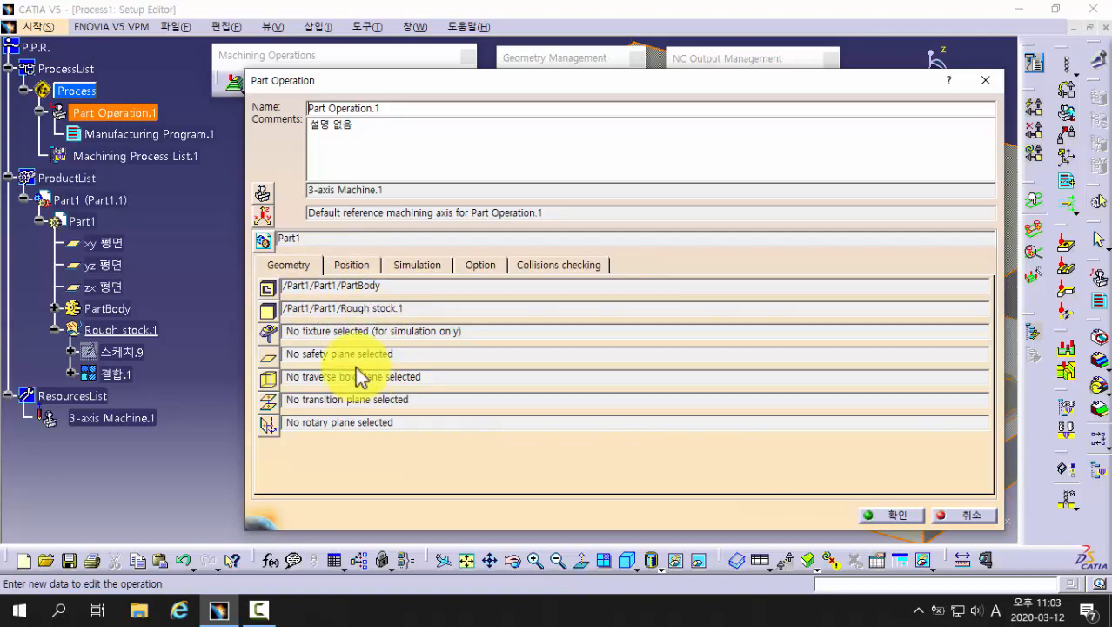
Step: Assign the offset plane above the stock as the part operation's safety plane and accept the part operation
{"action": "left_click", "coordinate": [269, 363]}
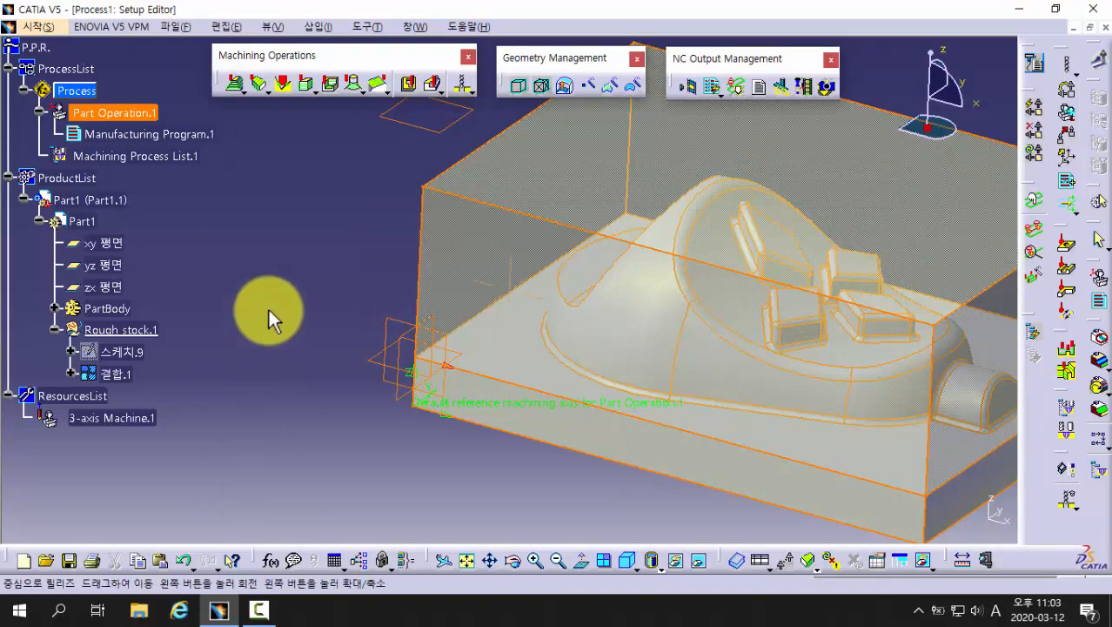
{"action": "middle_click_drag", "start_coordinate": [268, 315], "coordinate": [267, 365]}
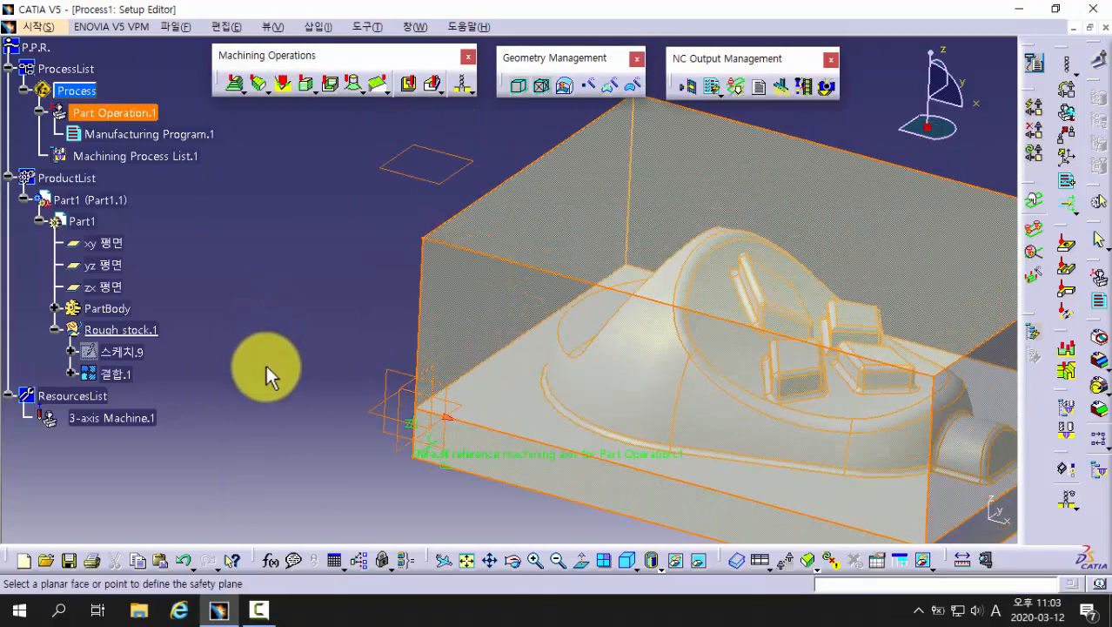
{"action": "left_click", "coordinate": [435, 177]}
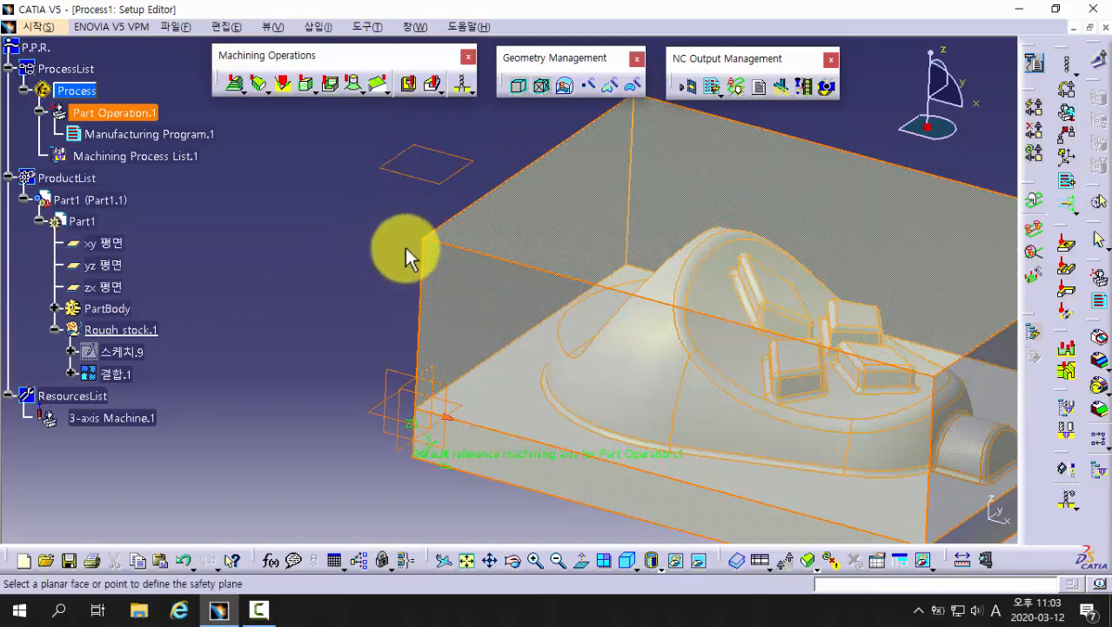
{"action": "left_click", "coordinate": [439, 186]}
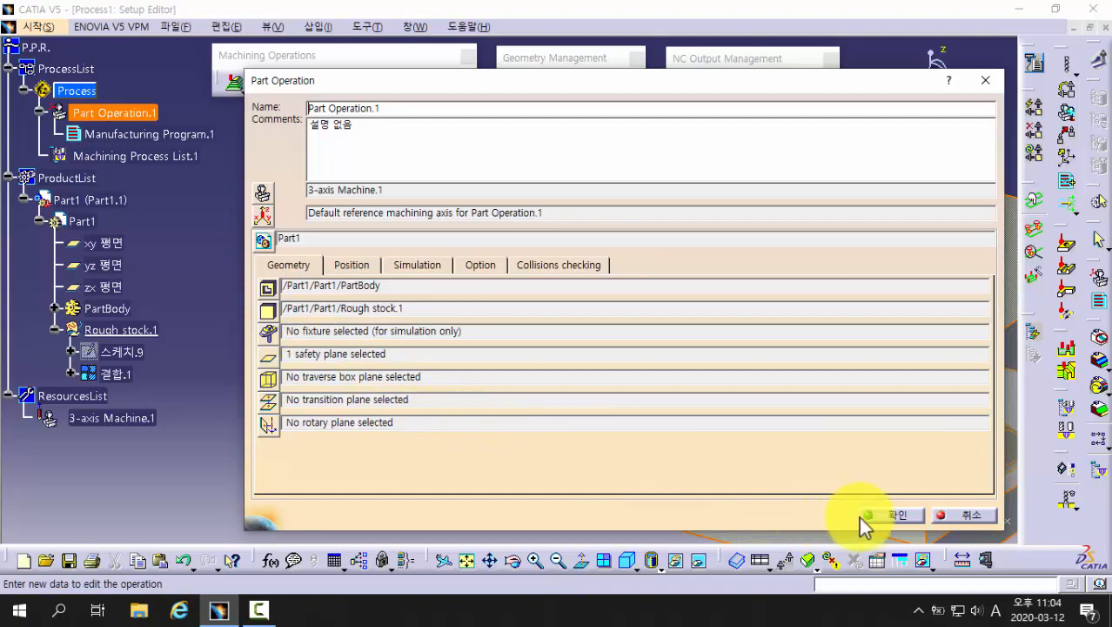
{"action": "left_click", "coordinate": [890, 515]}
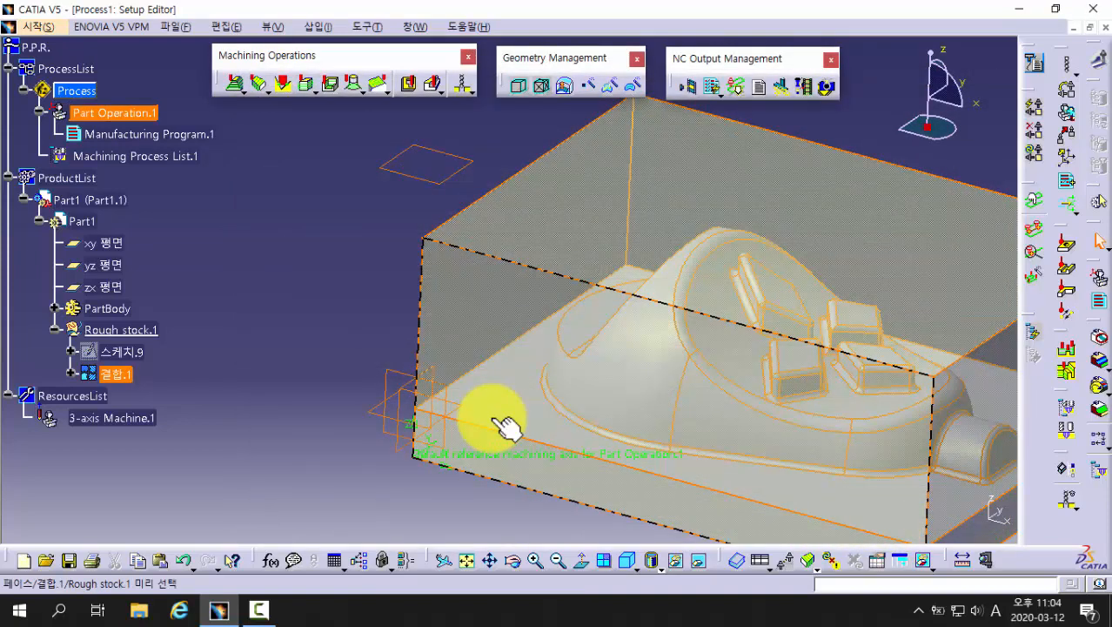
Step: Insert a Roughing operation into Manufacturing Program.1
{"action": "middle_click_drag", "start_coordinate": [359, 296], "coordinate": [296, 318], "text": "ctrl"}
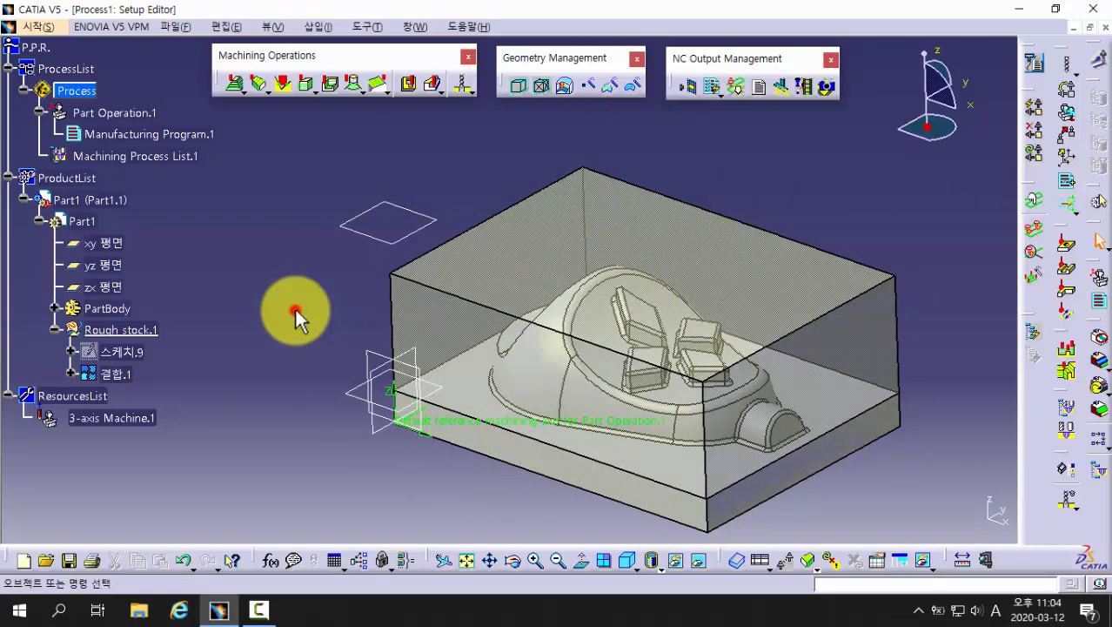
{"action": "middle_click_drag", "start_coordinate": [370, 471], "coordinate": [339, 376]}
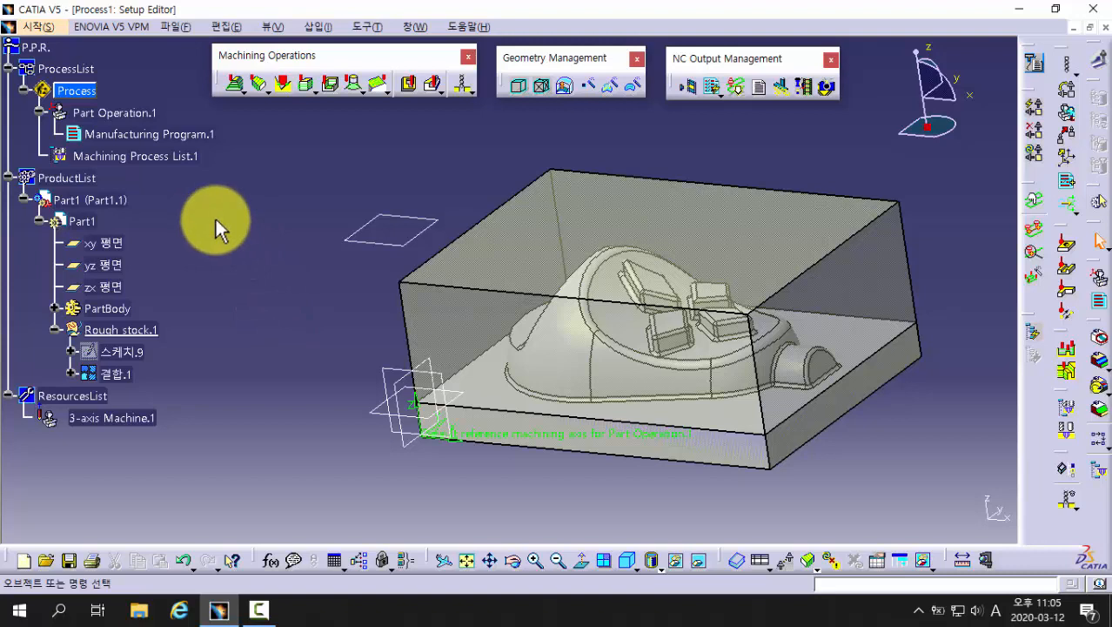
{"action": "left_click", "coordinate": [196, 133]}
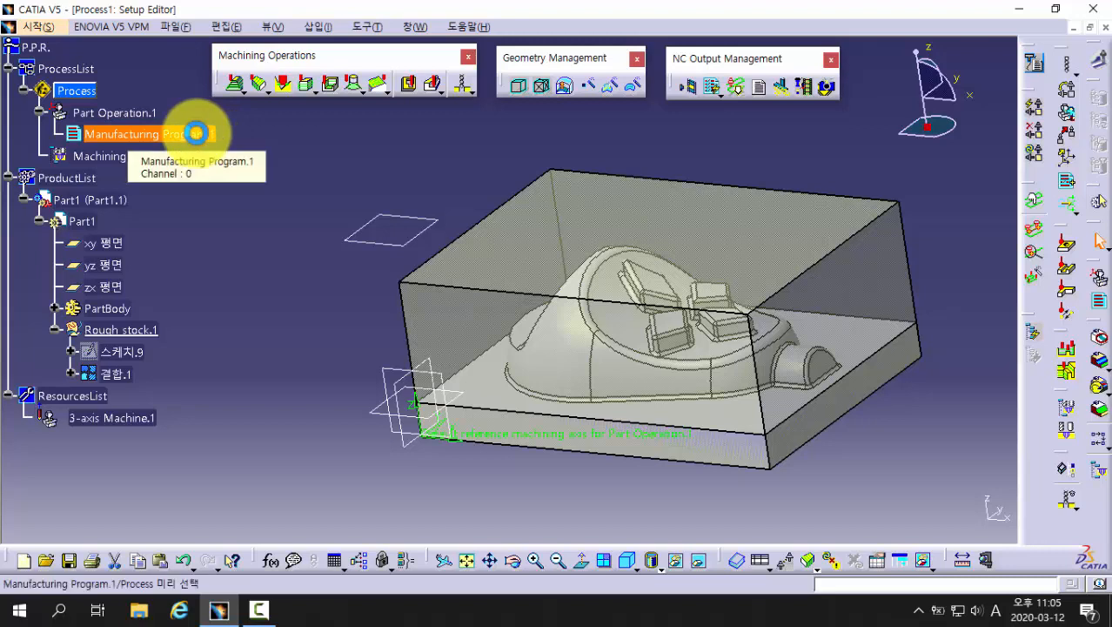
{"action": "left_click", "coordinate": [191, 137]}
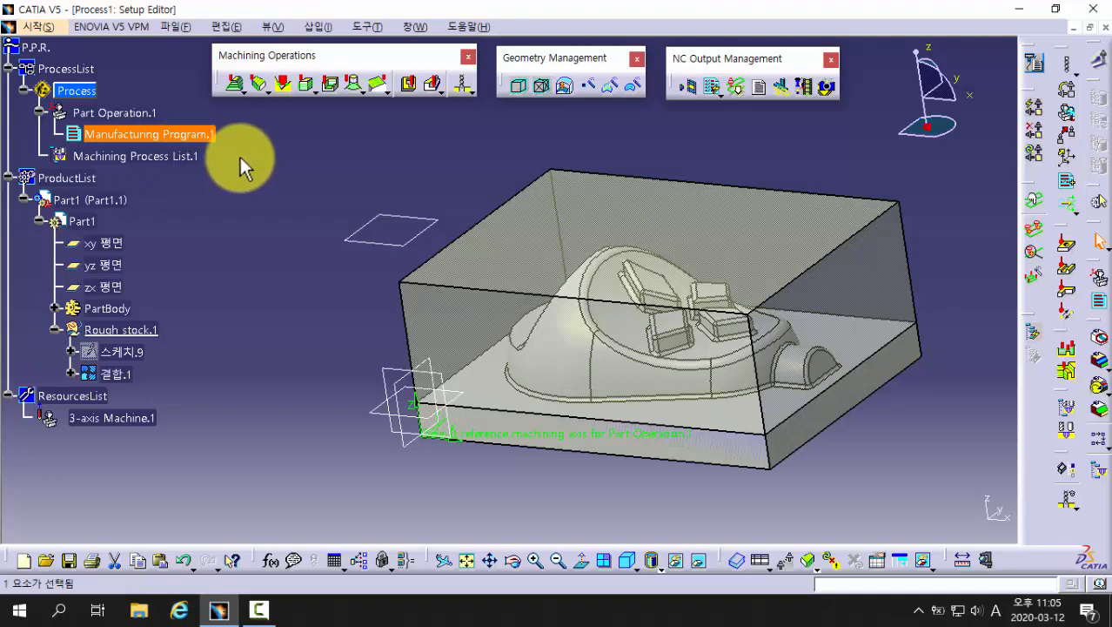
{"action": "left_click", "coordinate": [231, 87]}
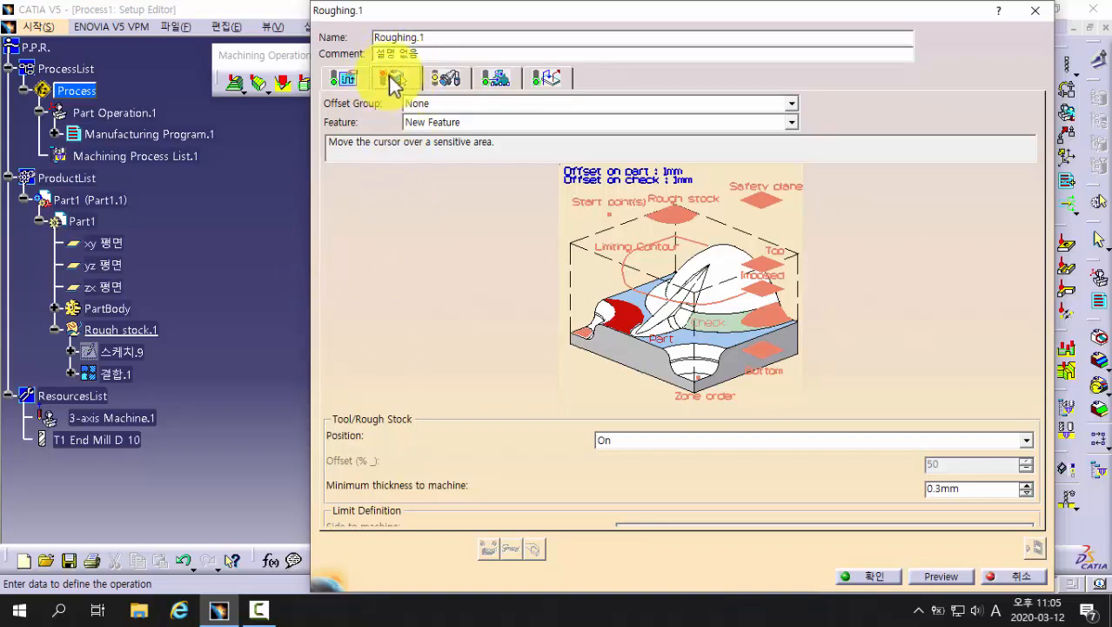
Step: Set both the offset on part and the offset on check of the roughing operation to 0.5 mm
{"action": "double_click", "coordinate": [616, 172]}
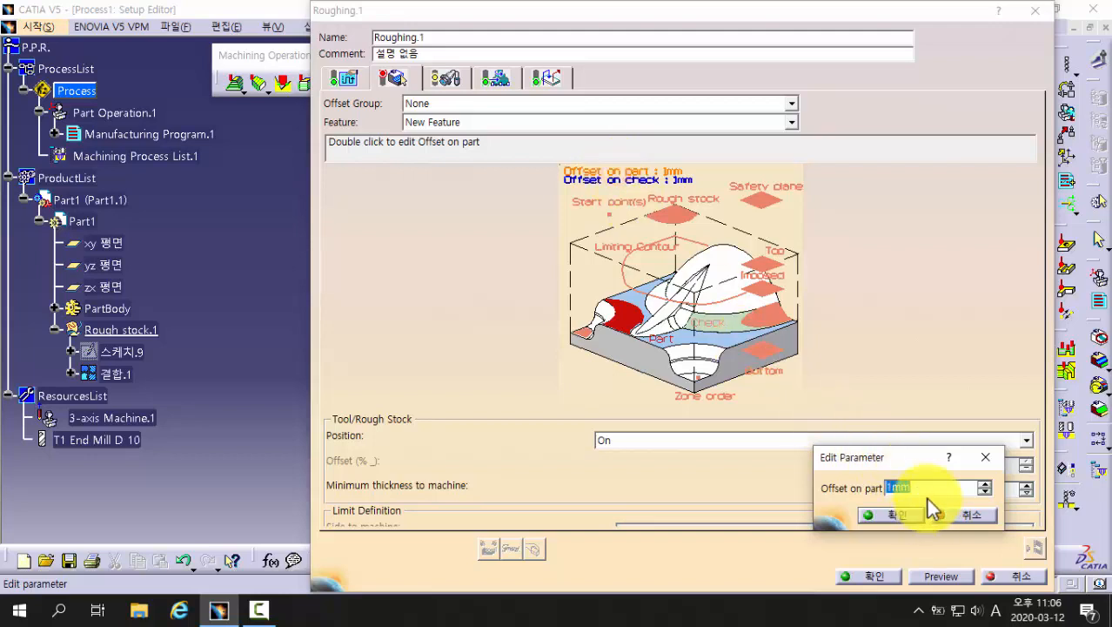
{"action": "type", "text": "0"}
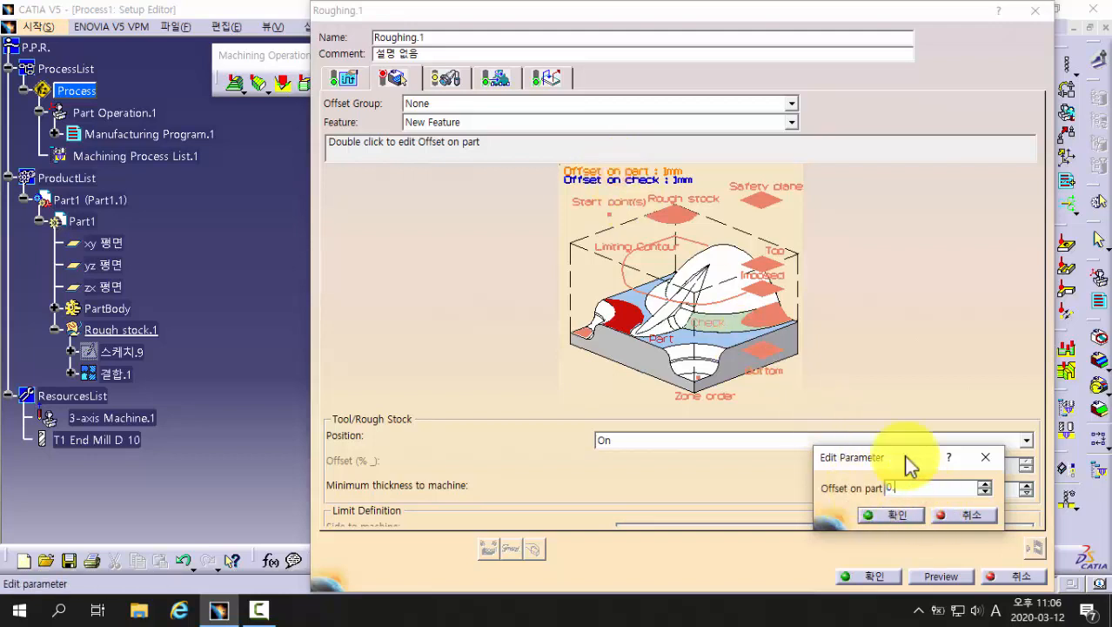
{"action": "type", "text": ".5"}
{"action": "left_click", "coordinate": [900, 516]}
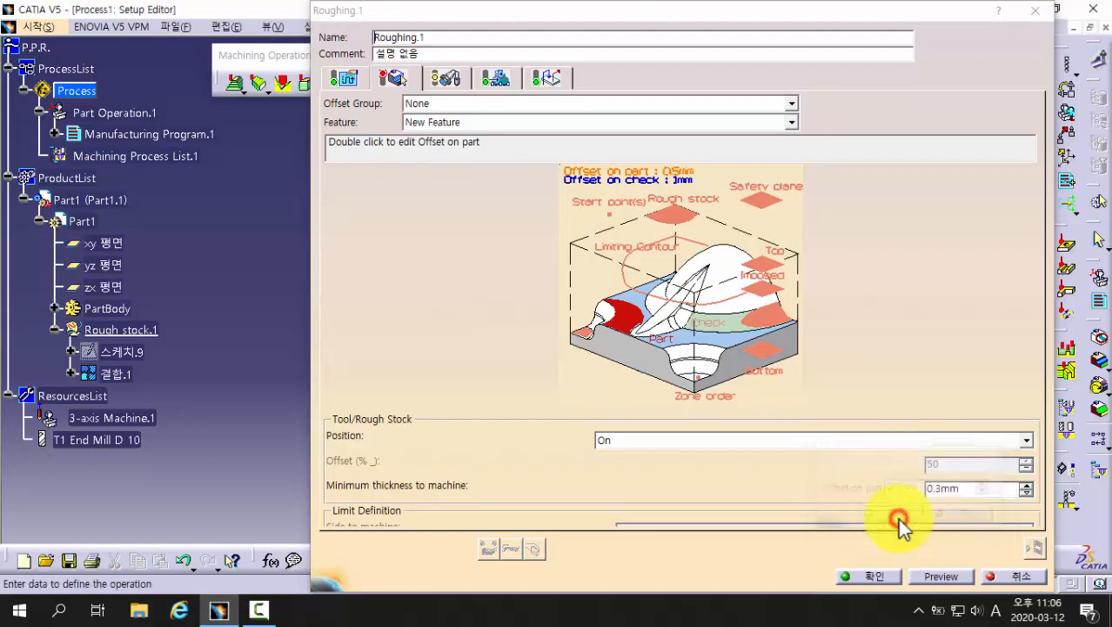
{"action": "double_click", "coordinate": [634, 179]}
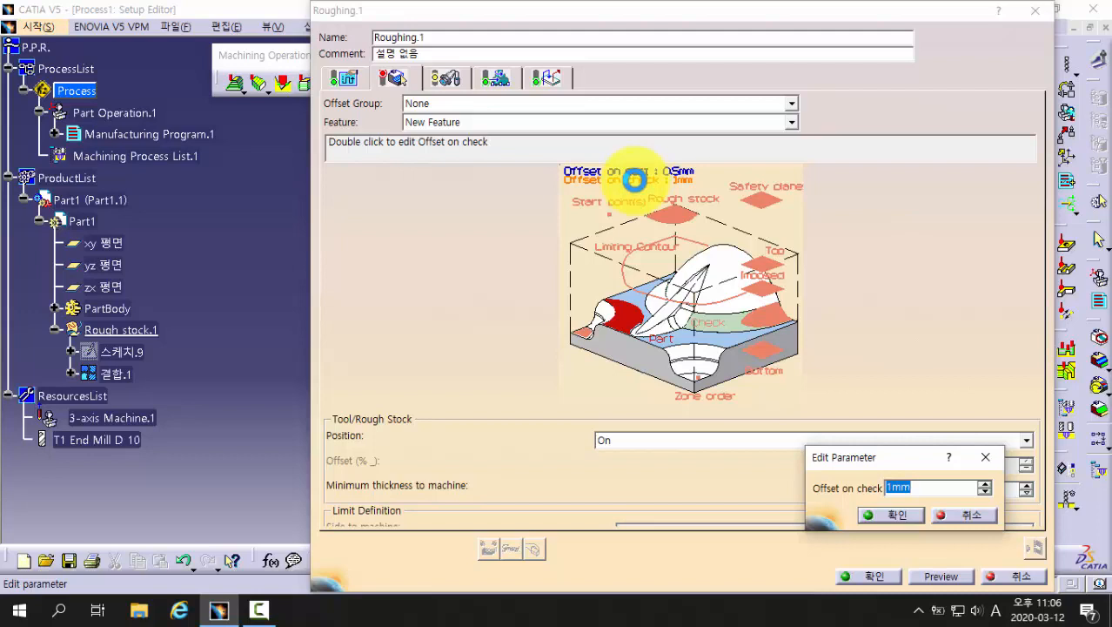
{"action": "type", "text": "0.5"}
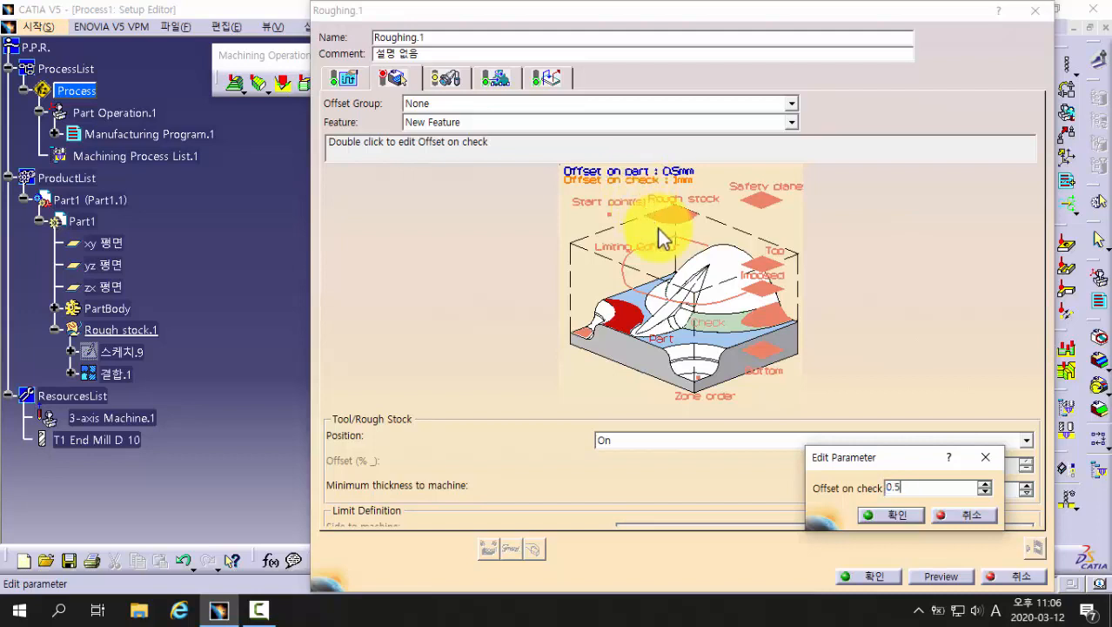
{"action": "left_click", "coordinate": [880, 517]}
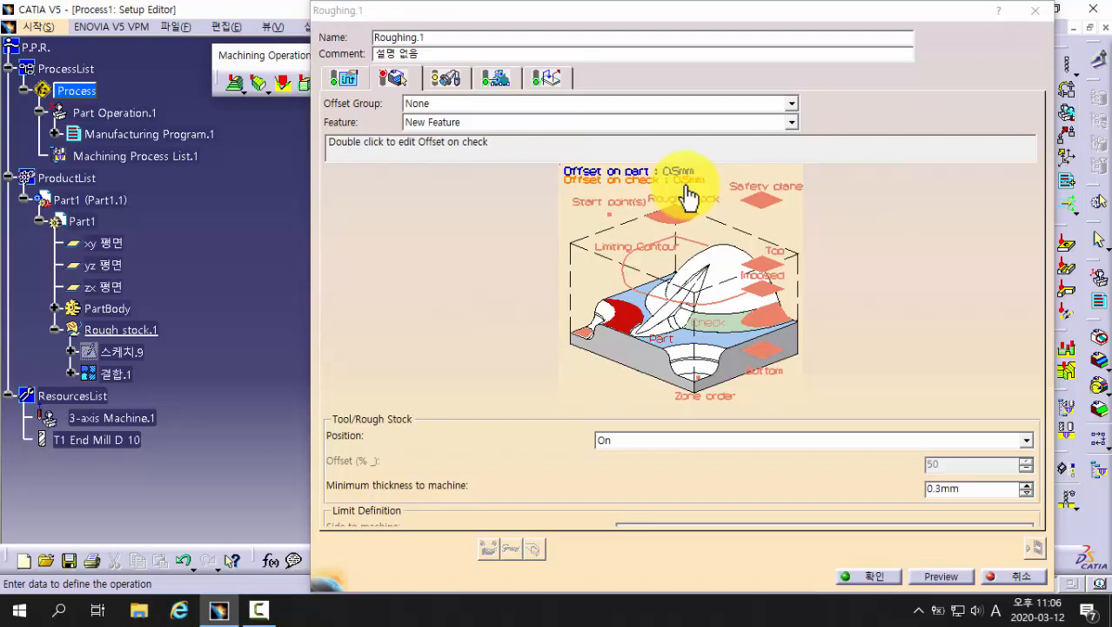
Step: Assign the plane above the stock as the roughing operation's safety plane and Rough stock.1 as its rough stock
{"action": "left_click", "coordinate": [766, 202]}
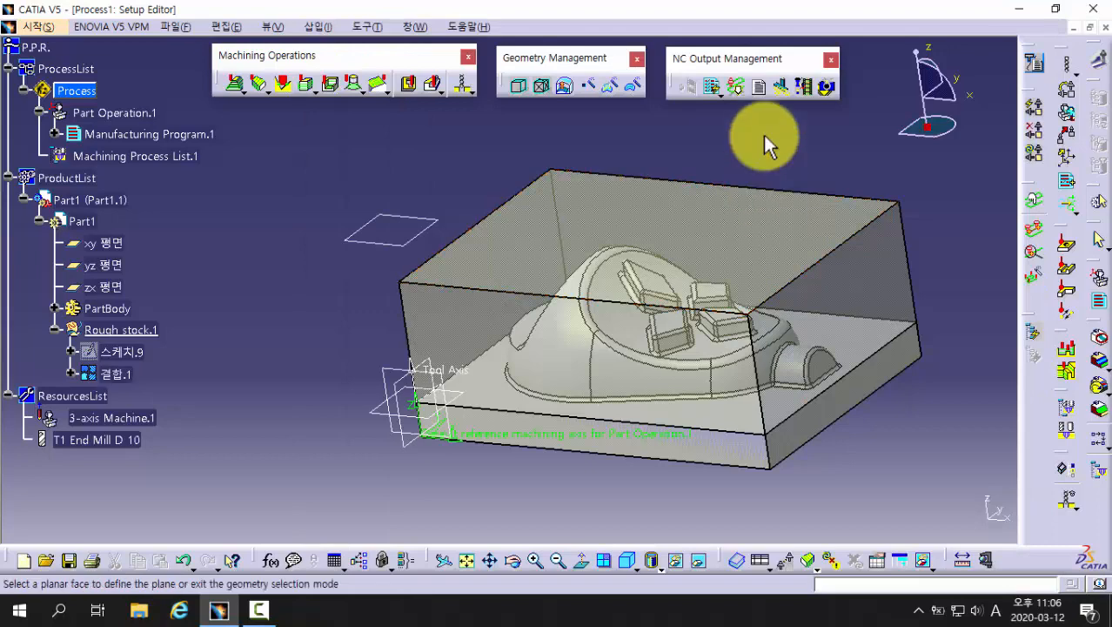
{"action": "middle_click_drag", "start_coordinate": [349, 412], "coordinate": [352, 383]}
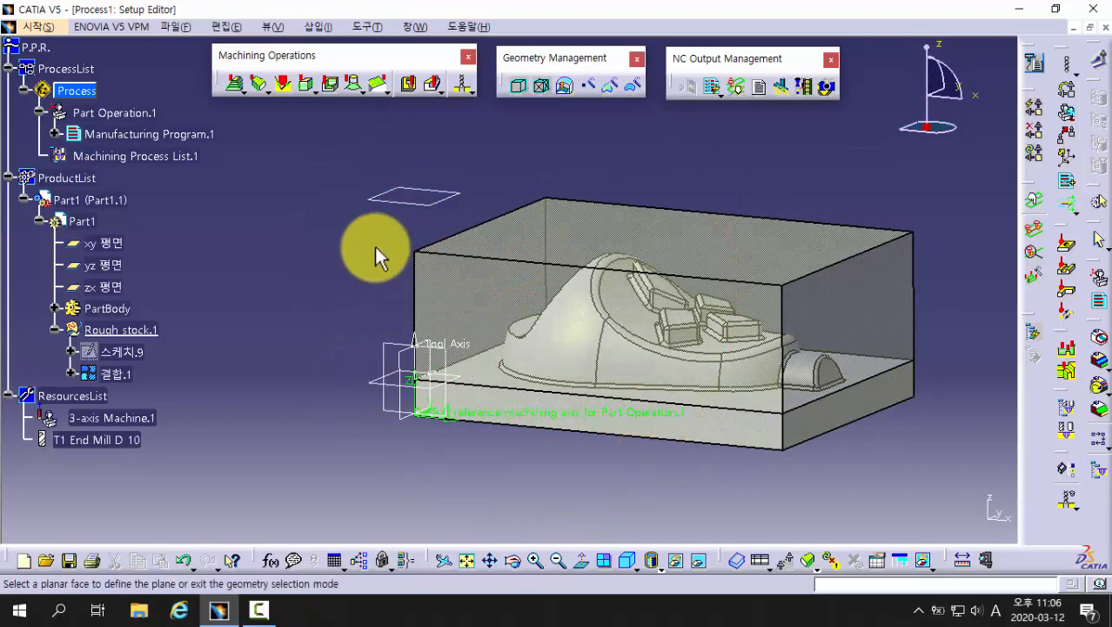
{"action": "left_click", "coordinate": [416, 207]}
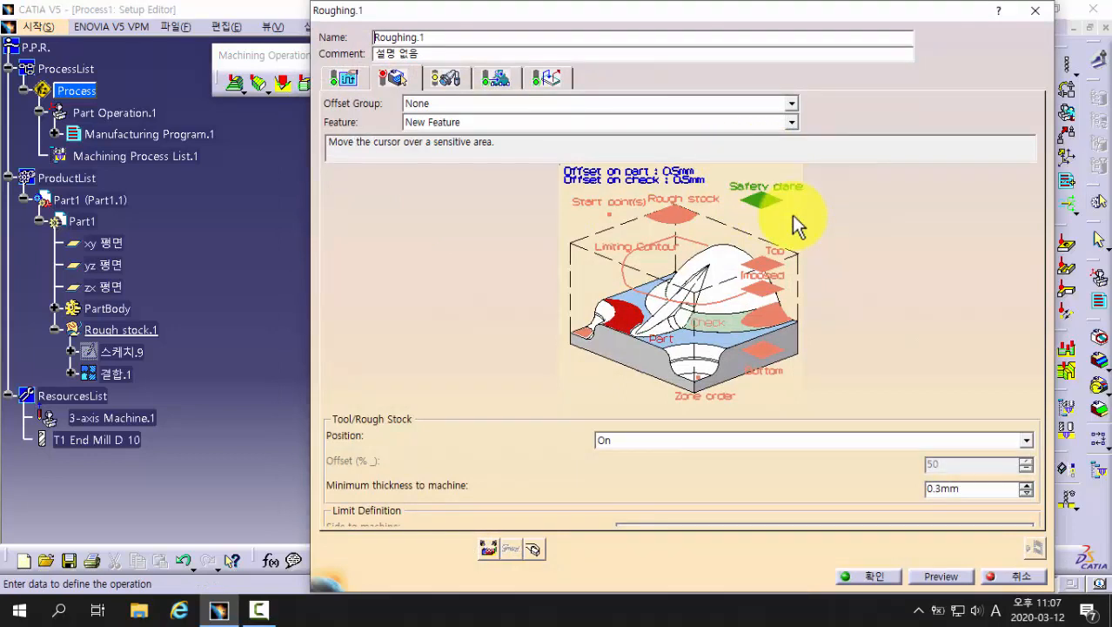
{"action": "left_click", "coordinate": [672, 219]}
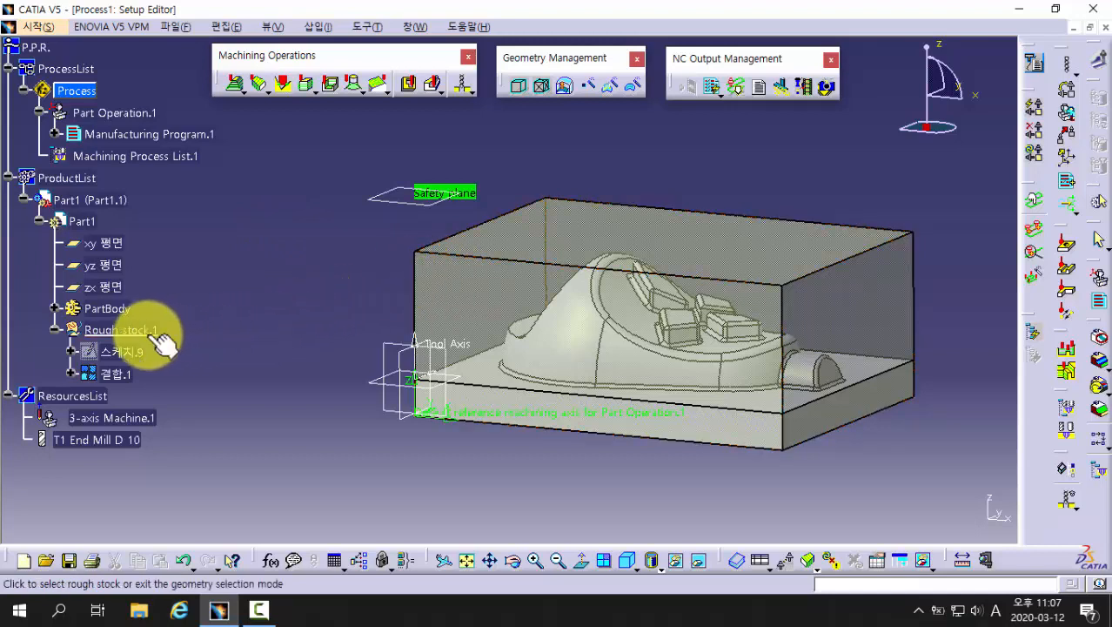
{"action": "left_click", "coordinate": [145, 332]}
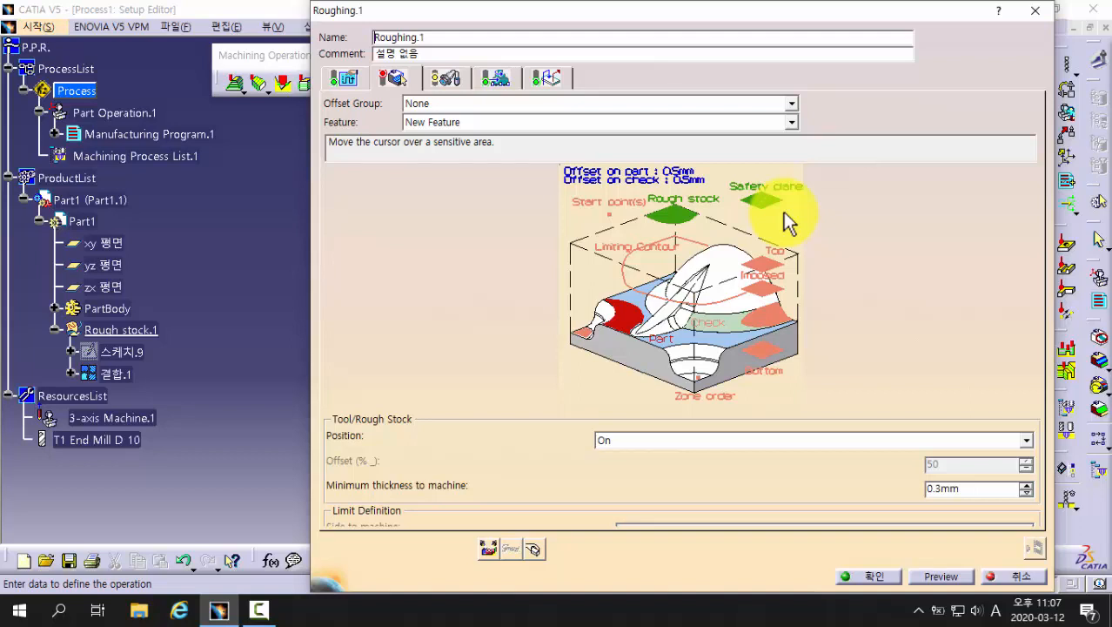
Step: Assign PartBody as the part to machine in the roughing operation
{"action": "left_click", "coordinate": [623, 331]}
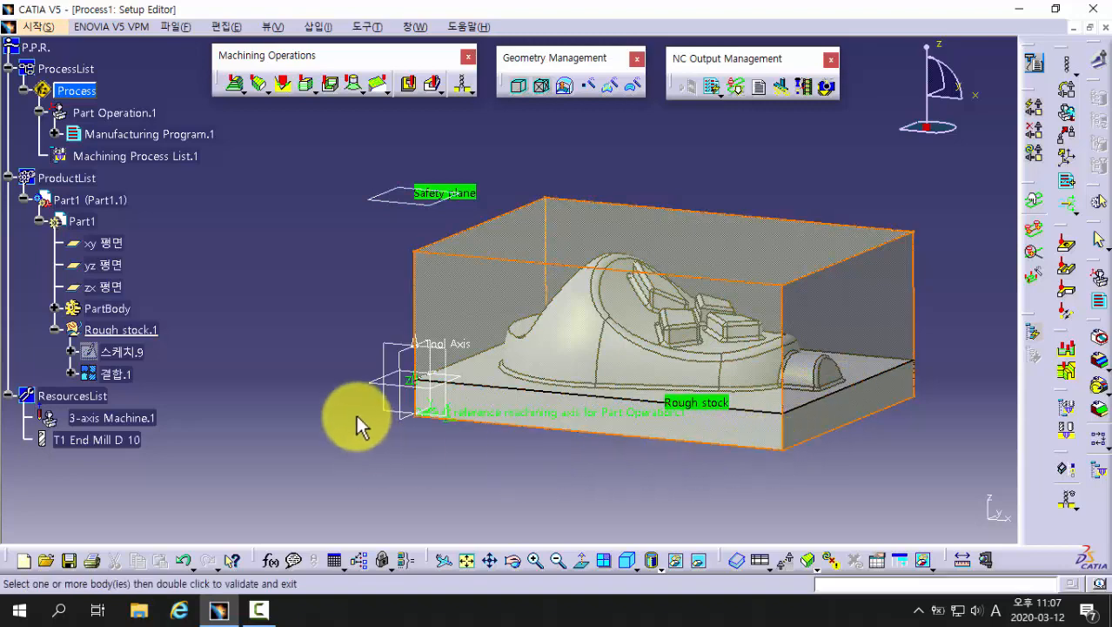
{"action": "left_click", "coordinate": [117, 309]}
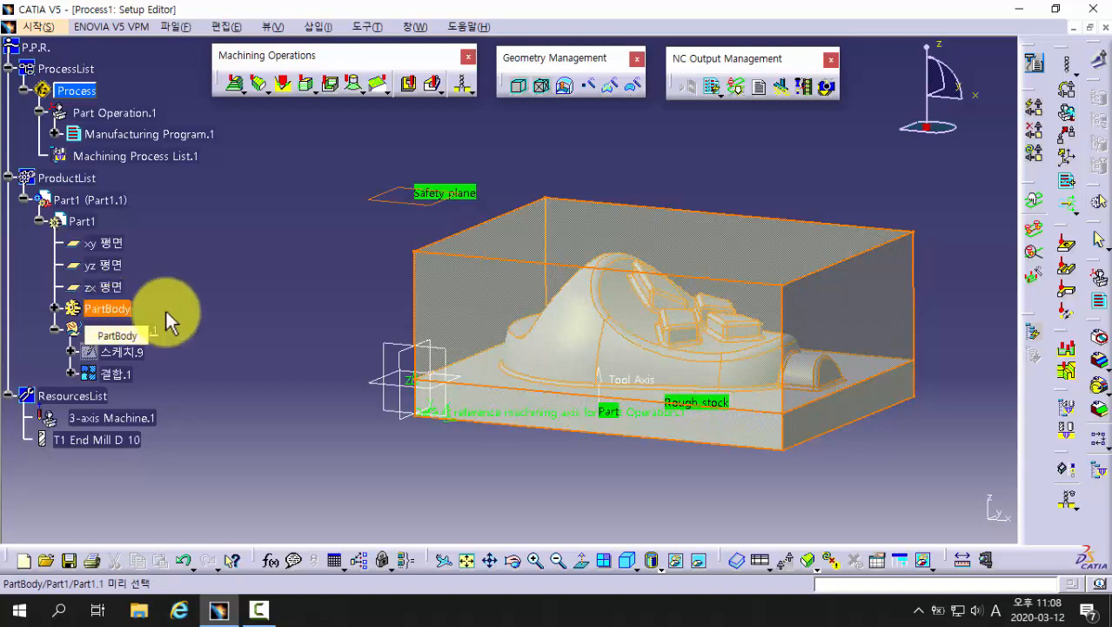
{"action": "double_click", "coordinate": [118, 309]}
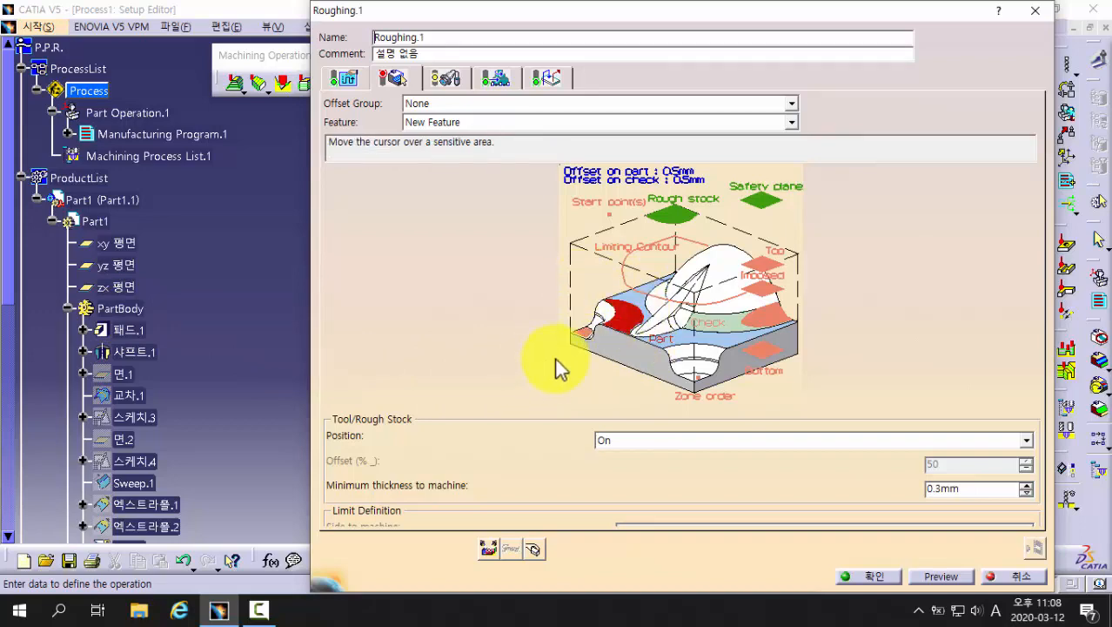
{"action": "left_click", "coordinate": [627, 319]}
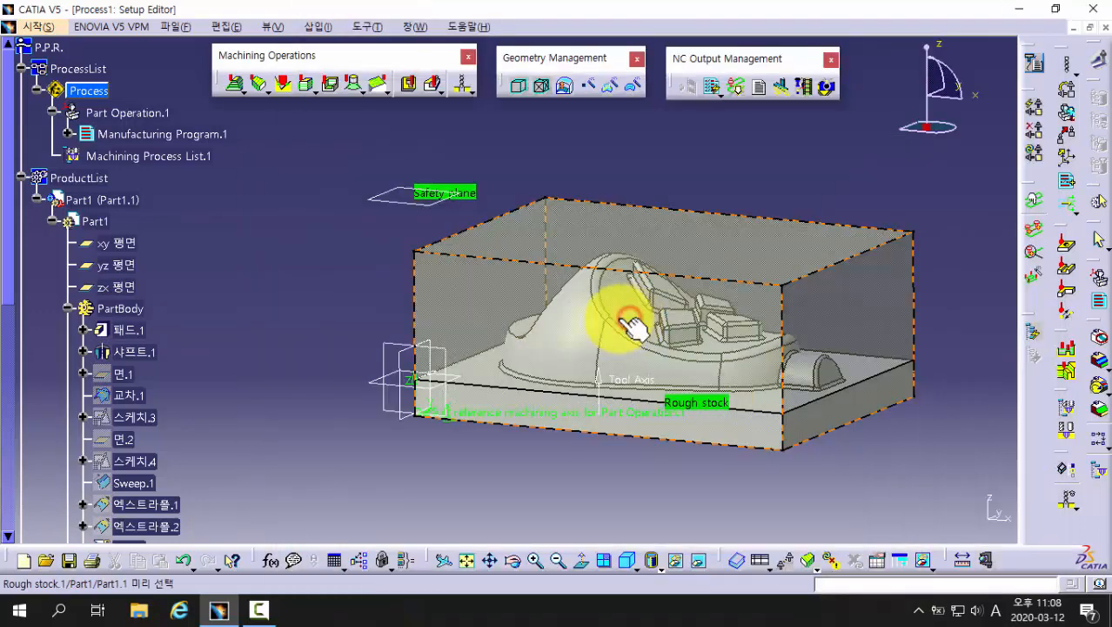
{"action": "left_click", "coordinate": [146, 315]}
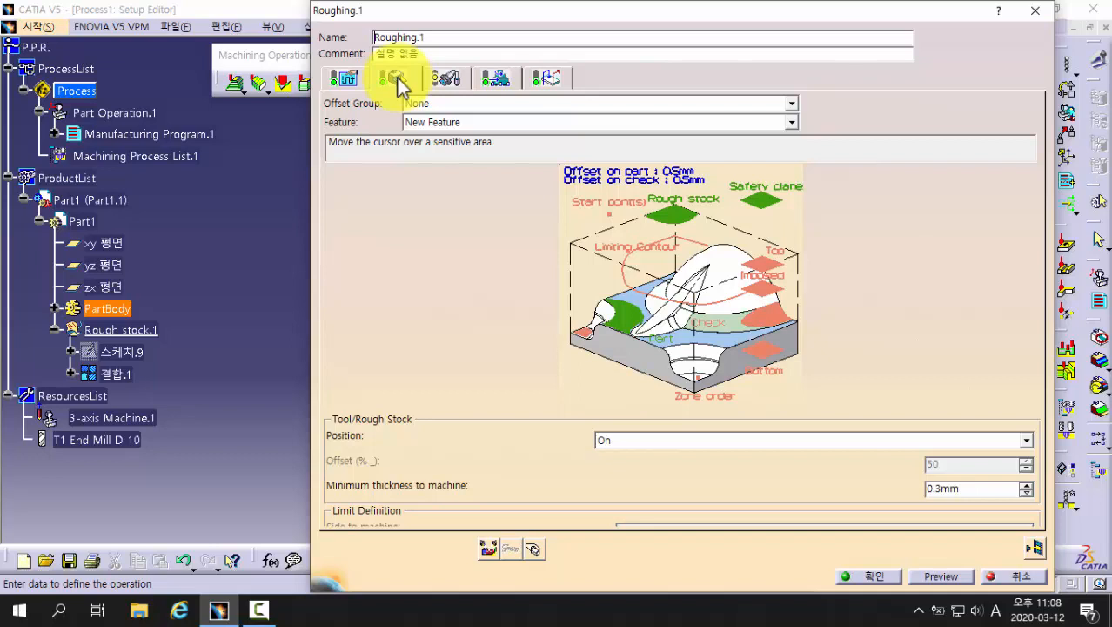
Step: Set the tool path style to Spiral and enable a distinct style in pocket, also set to Spiral
{"action": "left_click", "coordinate": [340, 78]}
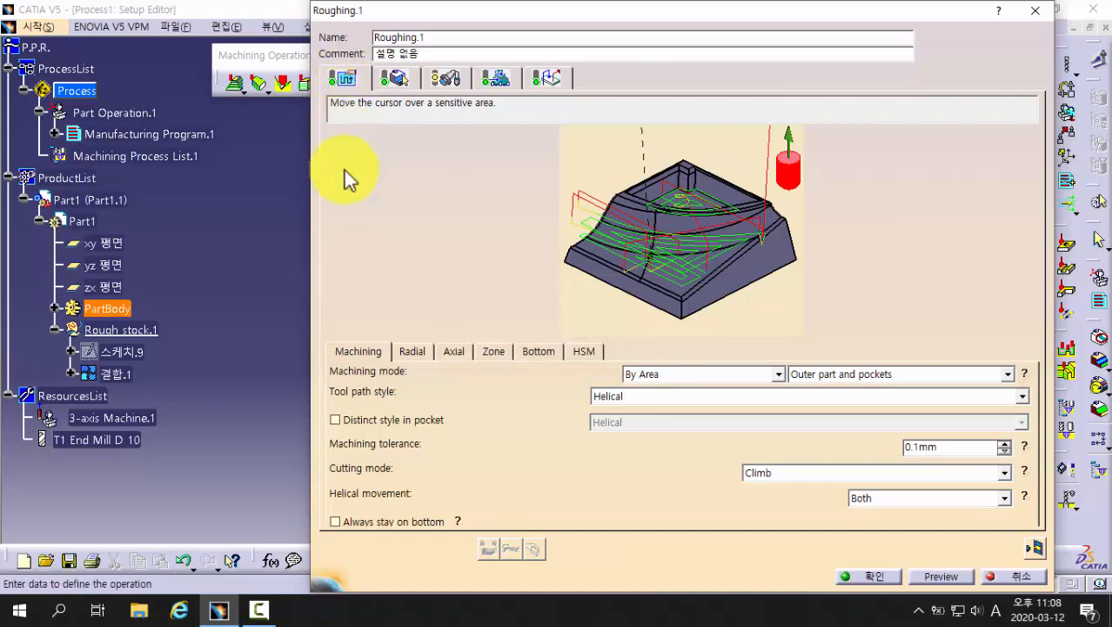
{"action": "left_click", "coordinate": [359, 352]}
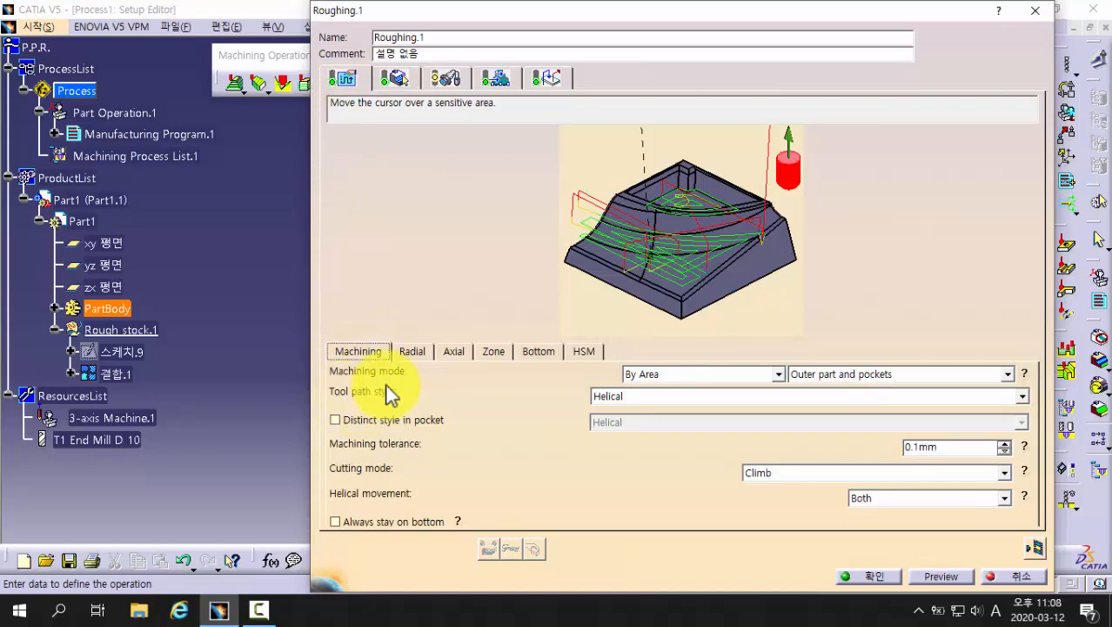
{"action": "left_click", "coordinate": [627, 396]}
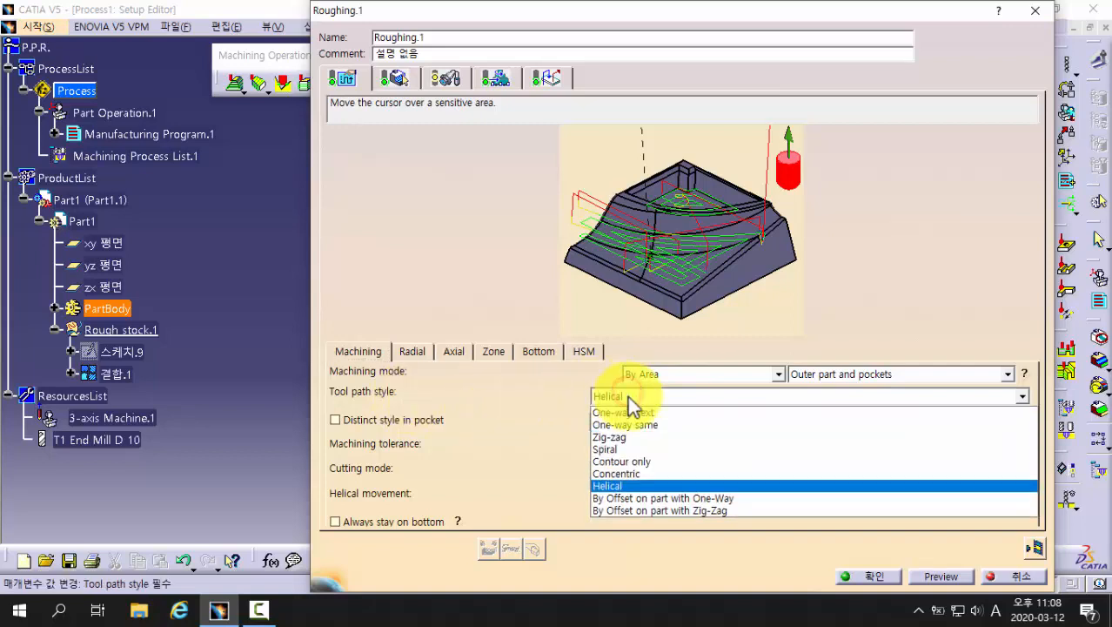
{"action": "left_click", "coordinate": [631, 449]}
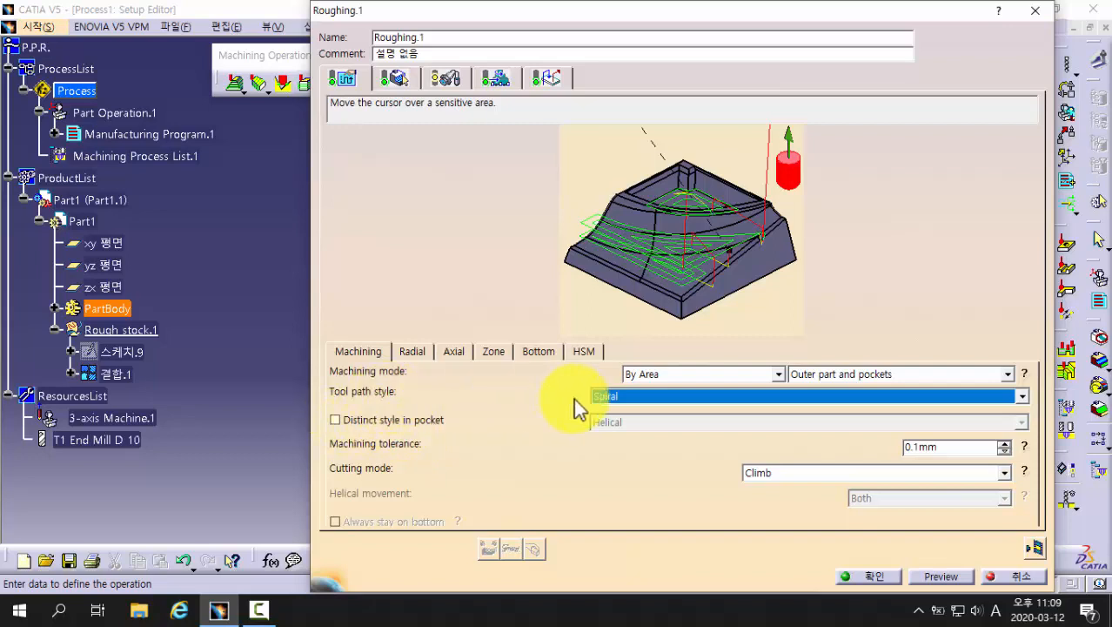
{"action": "left_click", "coordinate": [335, 420]}
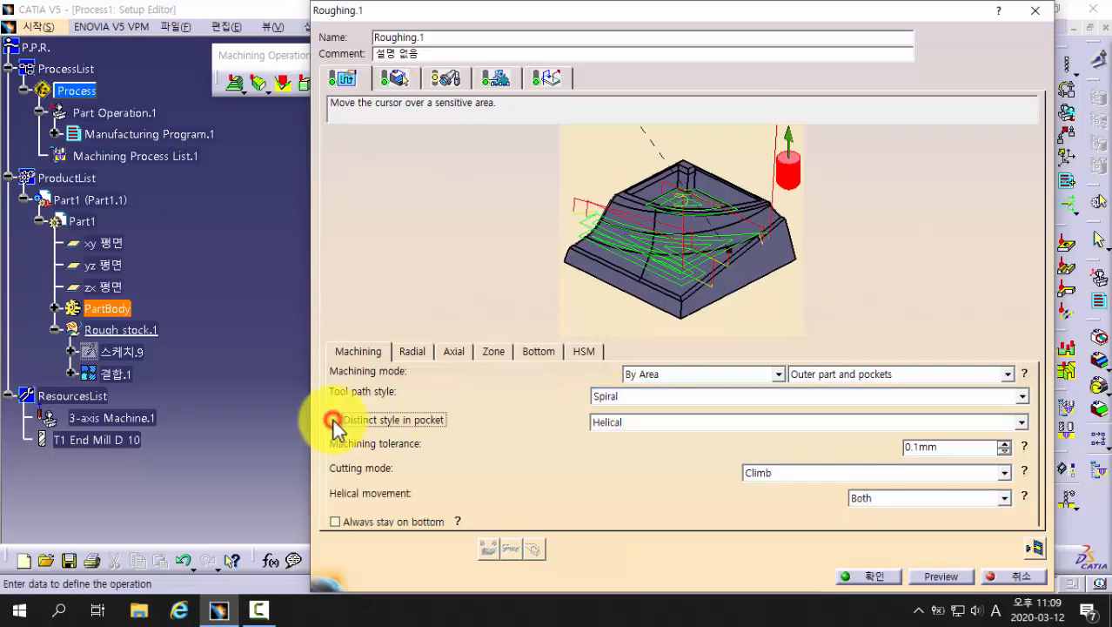
{"action": "left_click", "coordinate": [621, 422]}
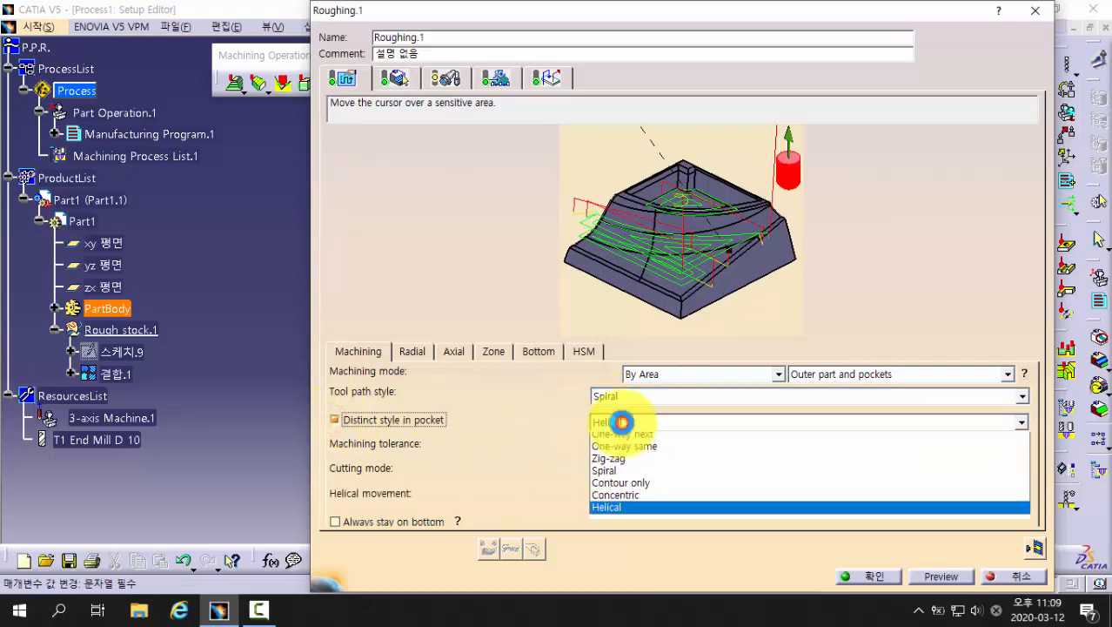
{"action": "left_click", "coordinate": [617, 474]}
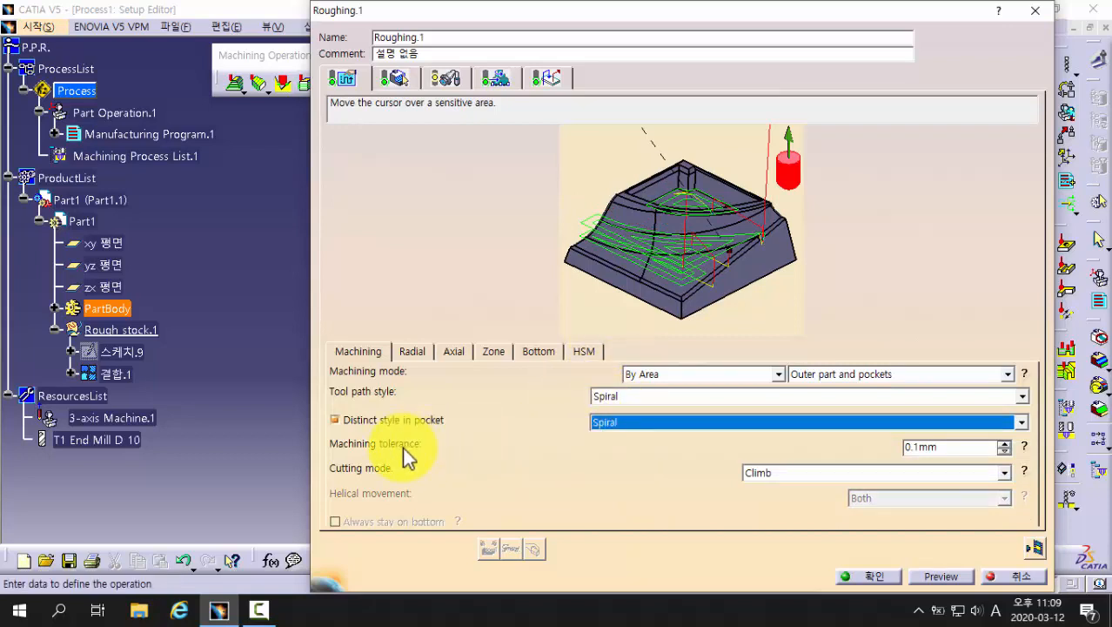
Step: Set the machining tolerance of the roughing strategy to 0.01 mm
{"action": "left_click", "coordinate": [940, 450]}
{"action": "type", "text": "0.0"}
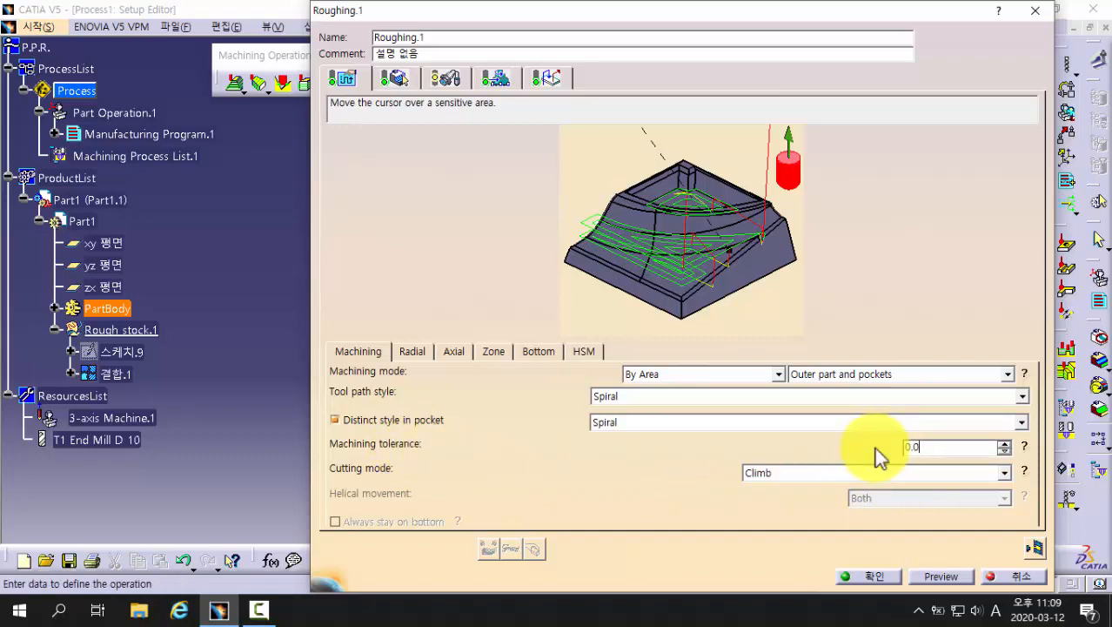
{"action": "type", "text": "1"}
Step: Define the radial stepover by Stepover length with a maximum distance between passes of 5 mm
{"action": "left_click", "coordinate": [417, 351]}
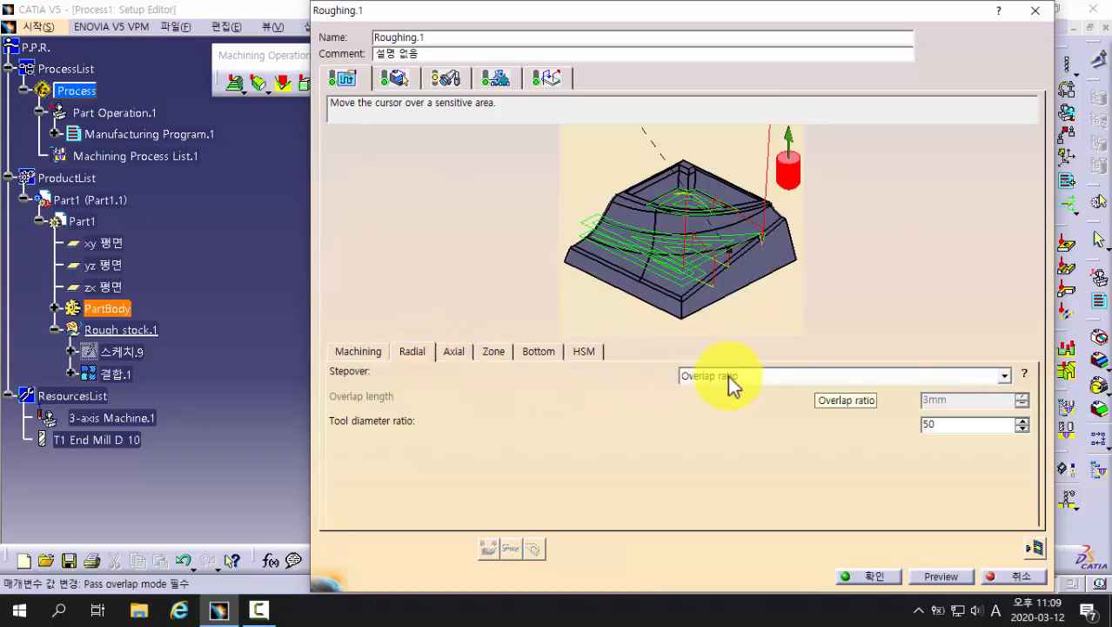
{"action": "left_click", "coordinate": [1005, 376]}
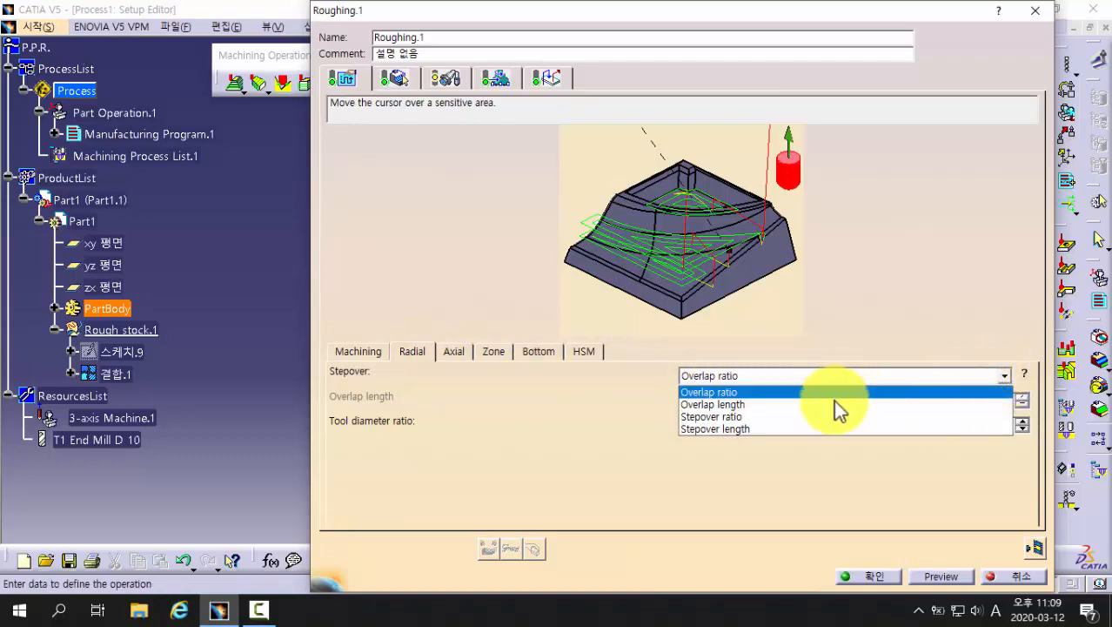
{"action": "left_click", "coordinate": [739, 428]}
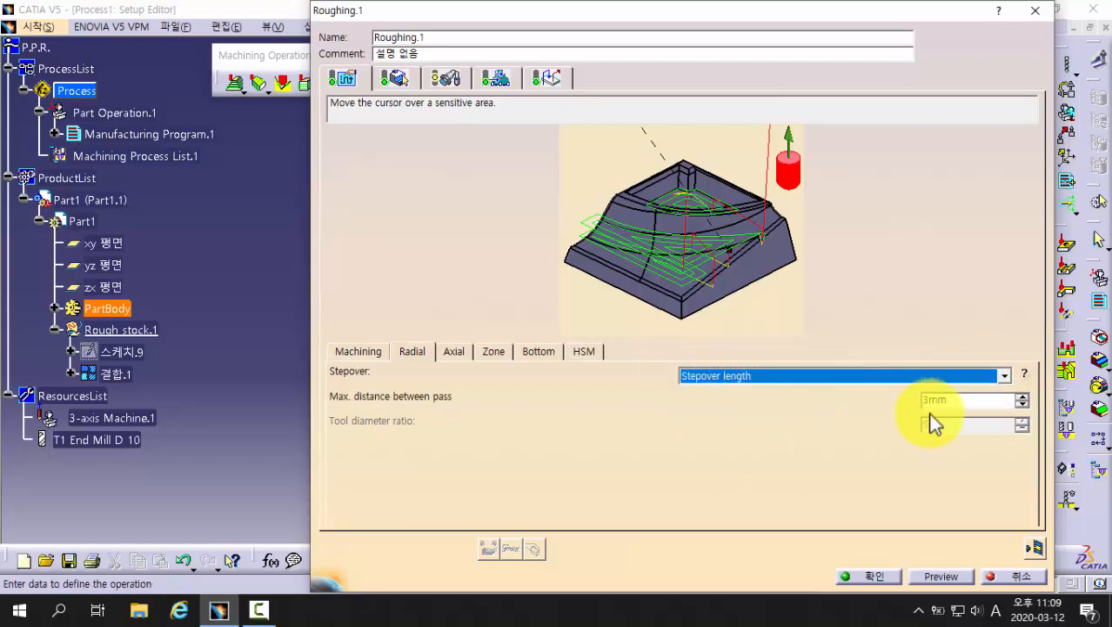
{"action": "double_click", "coordinate": [956, 398]}
{"action": "type", "text": "5"}
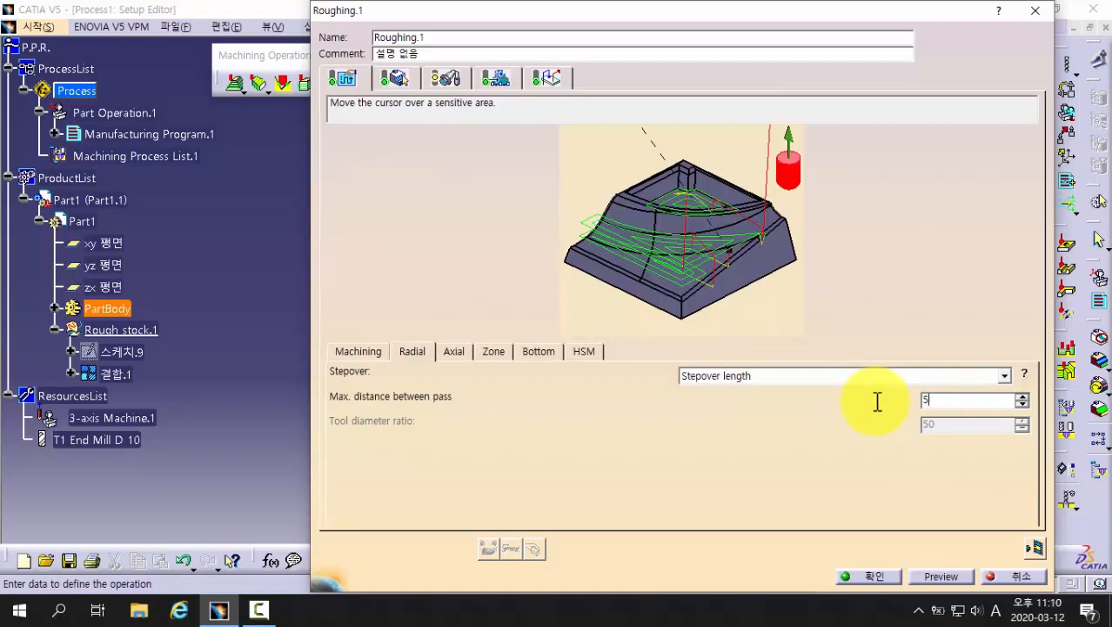
{"action": "left_click", "coordinate": [727, 463]}
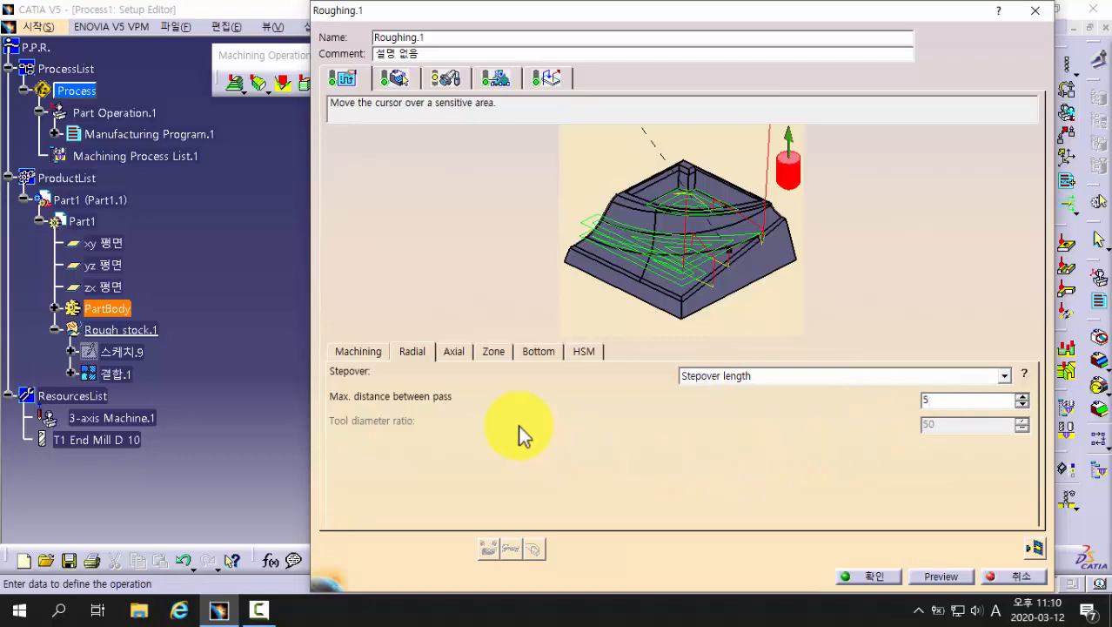
Step: Set the maximum axial cut depth of the roughing operation to 4 mm
{"action": "left_click", "coordinate": [456, 351]}
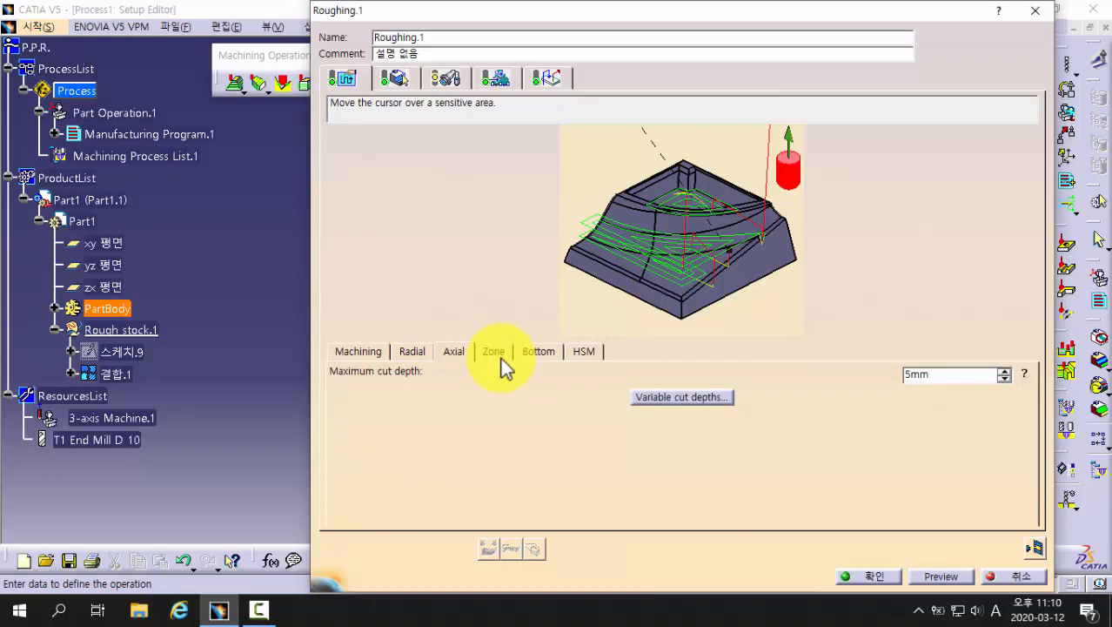
{"action": "left_click", "coordinate": [455, 352]}
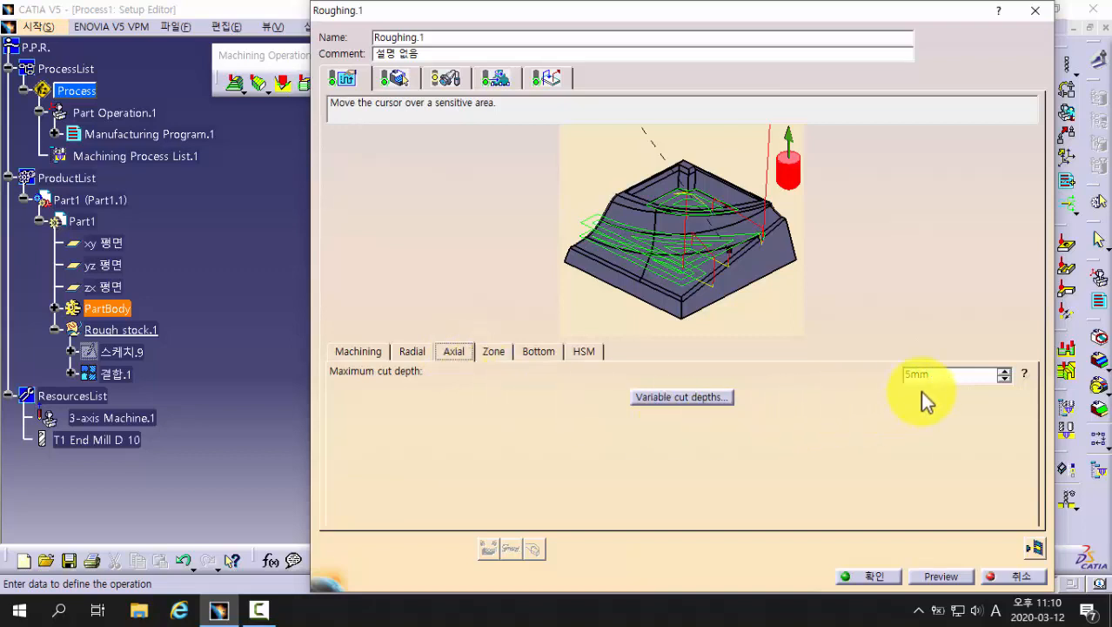
{"action": "double_click", "coordinate": [945, 374]}
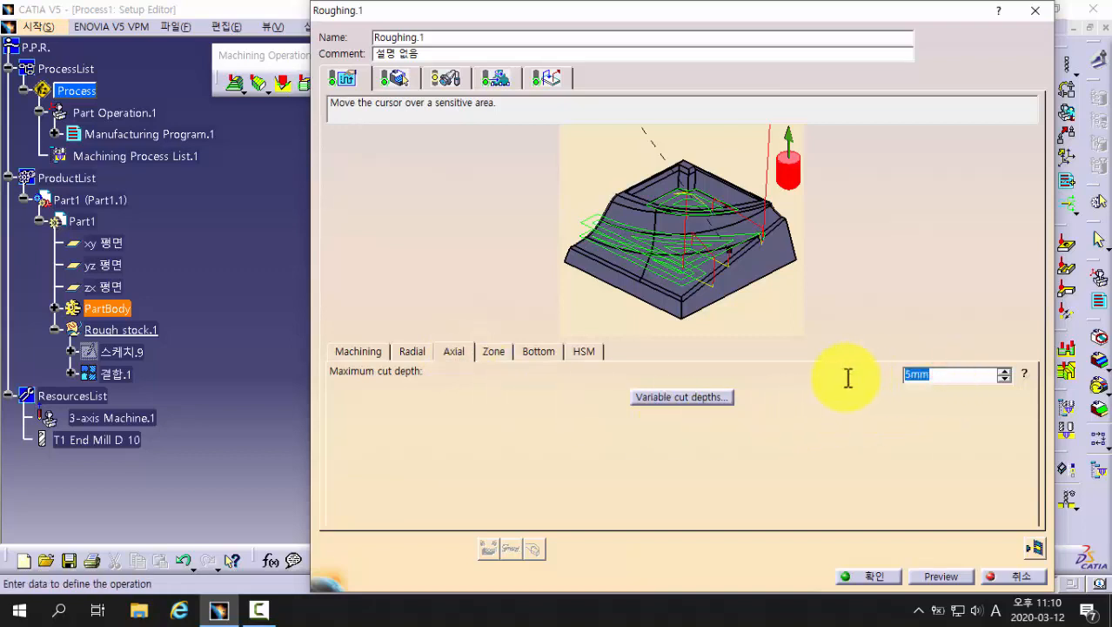
{"action": "type", "text": "4"}
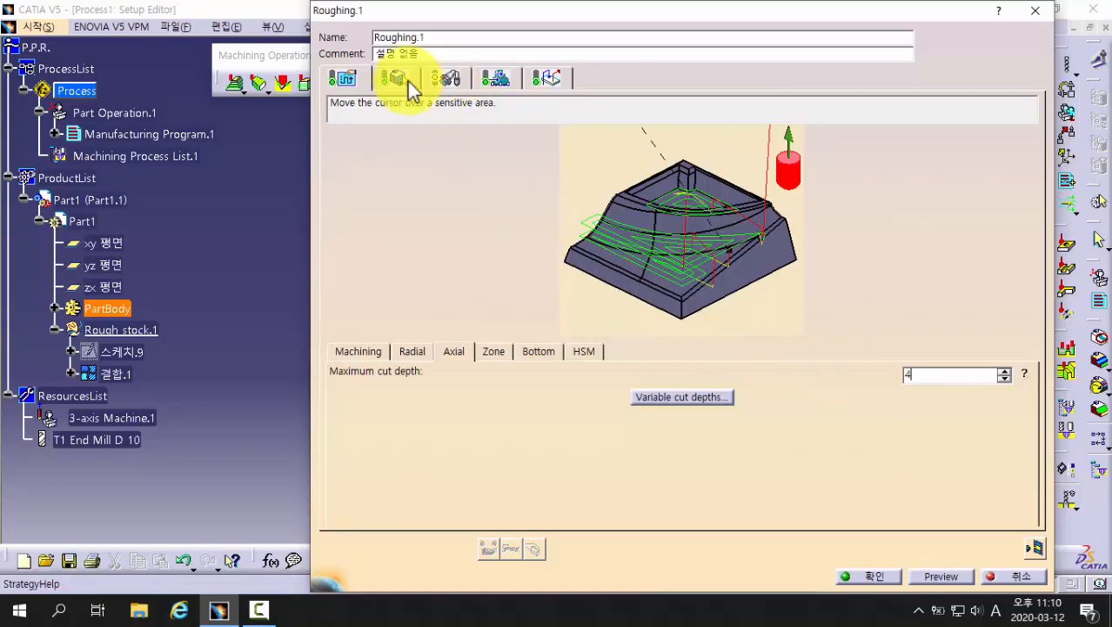
Step: Turn off the ball-end option for the tool T1 End Mill D 10 and set its corner radius to 0 mm
{"action": "left_click", "coordinate": [345, 81]}
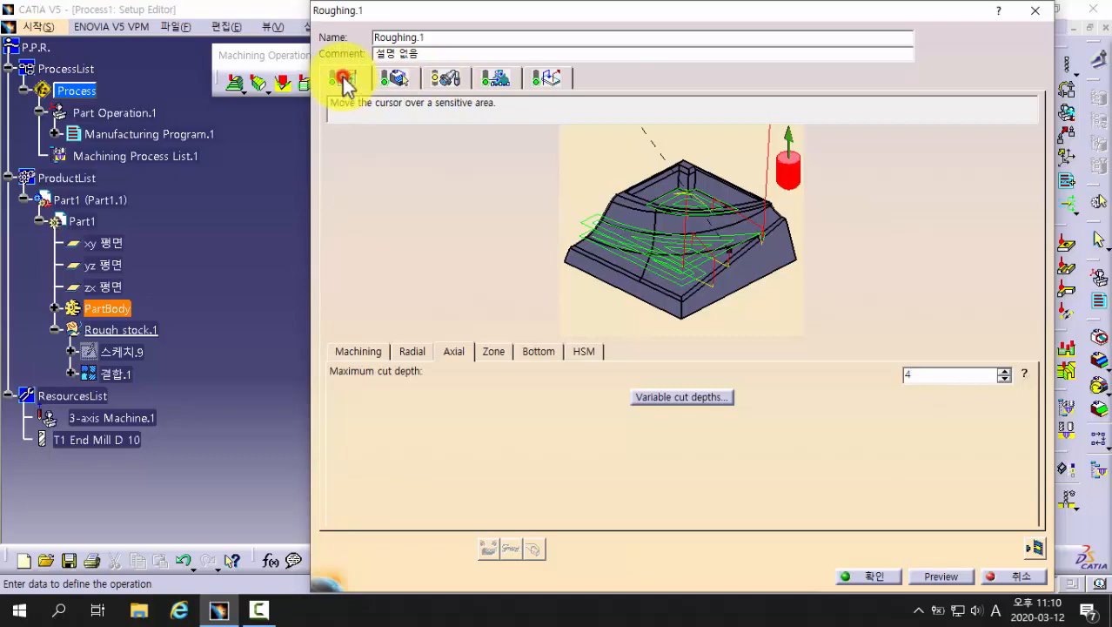
{"action": "left_click", "coordinate": [402, 78]}
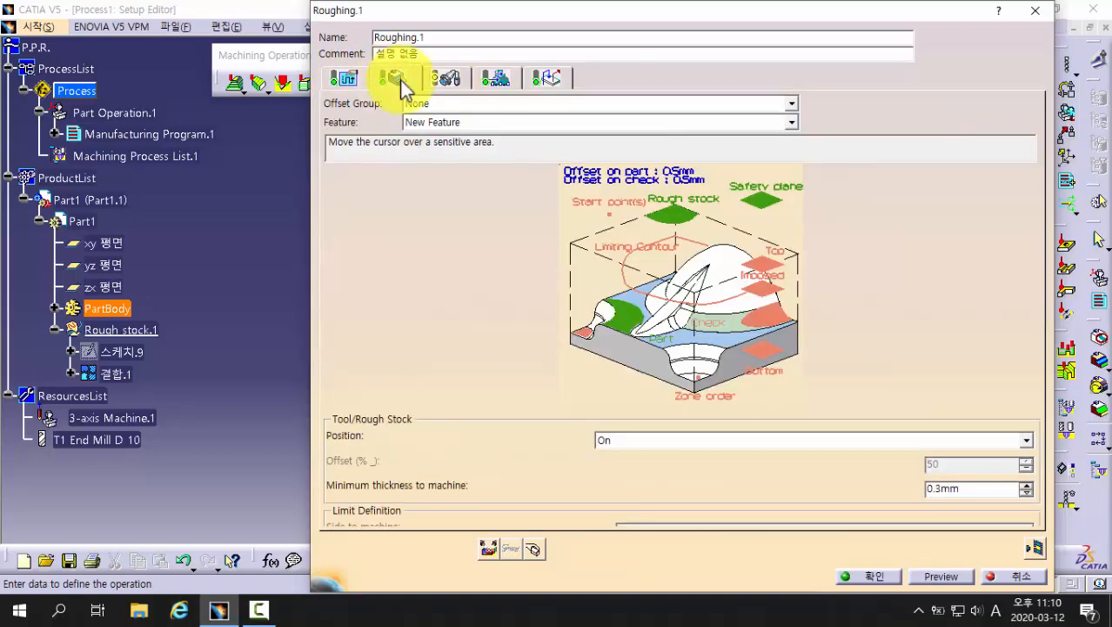
{"action": "left_click", "coordinate": [450, 79]}
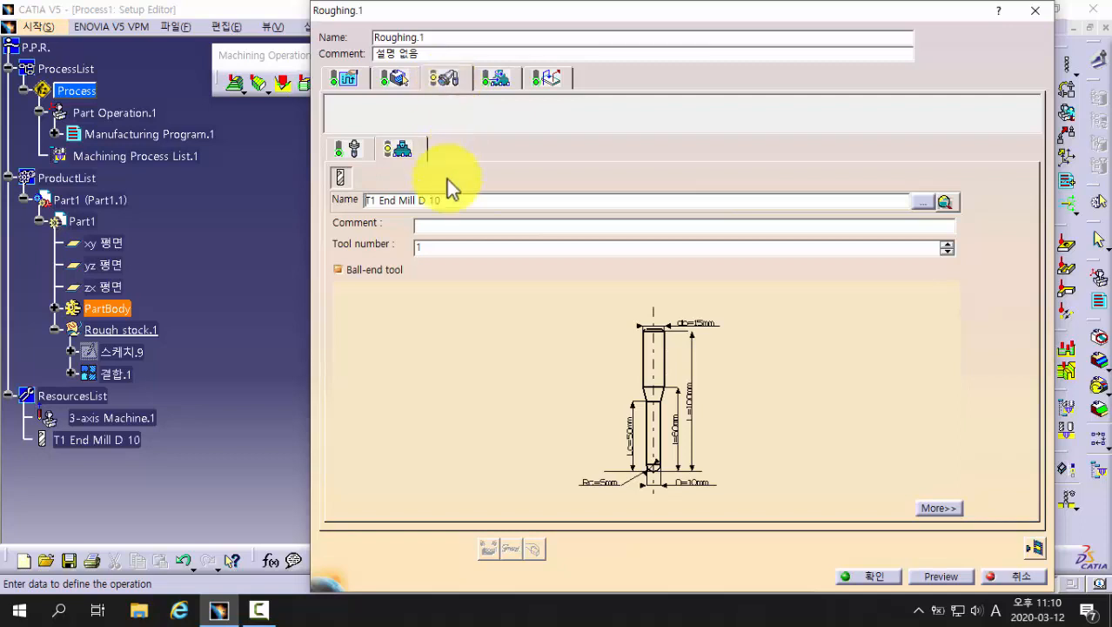
{"action": "left_click", "coordinate": [430, 247]}
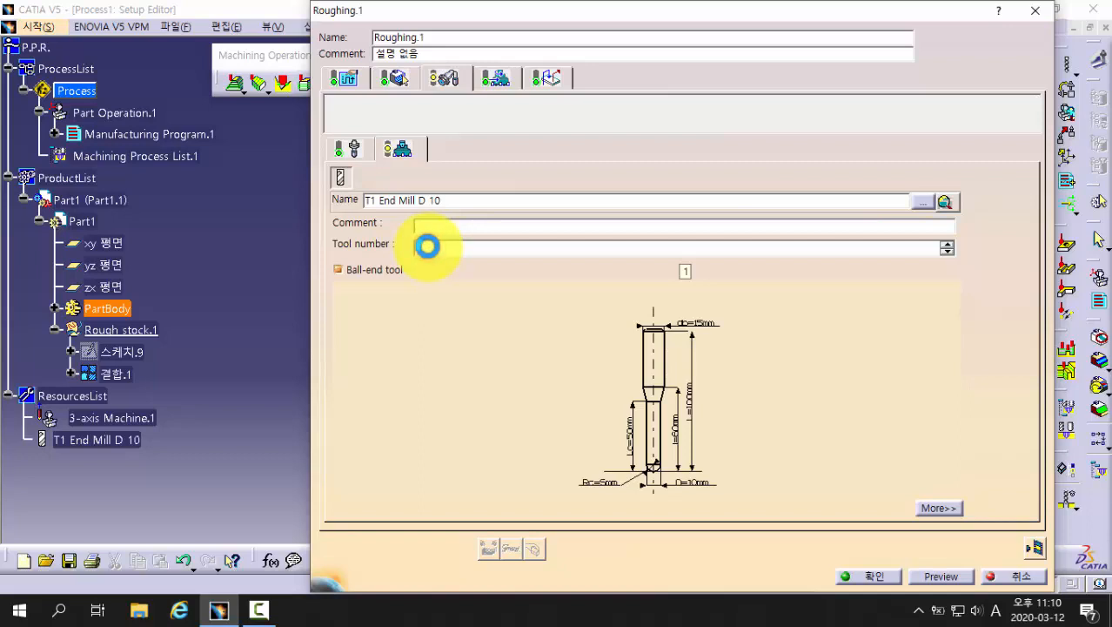
{"action": "left_click", "coordinate": [336, 270]}
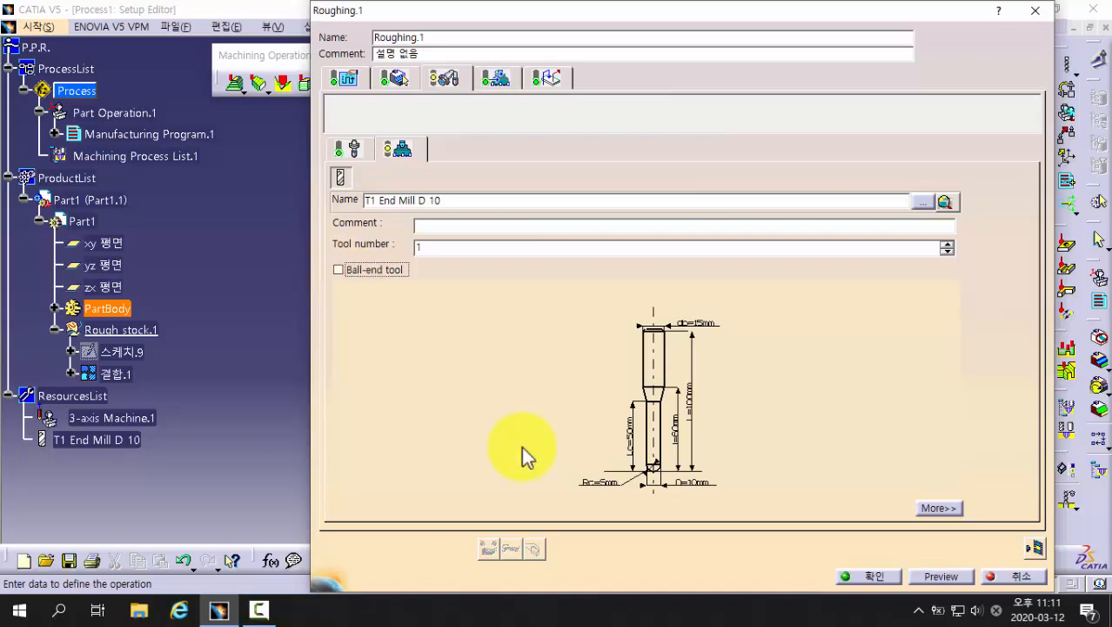
{"action": "double_click", "coordinate": [605, 484]}
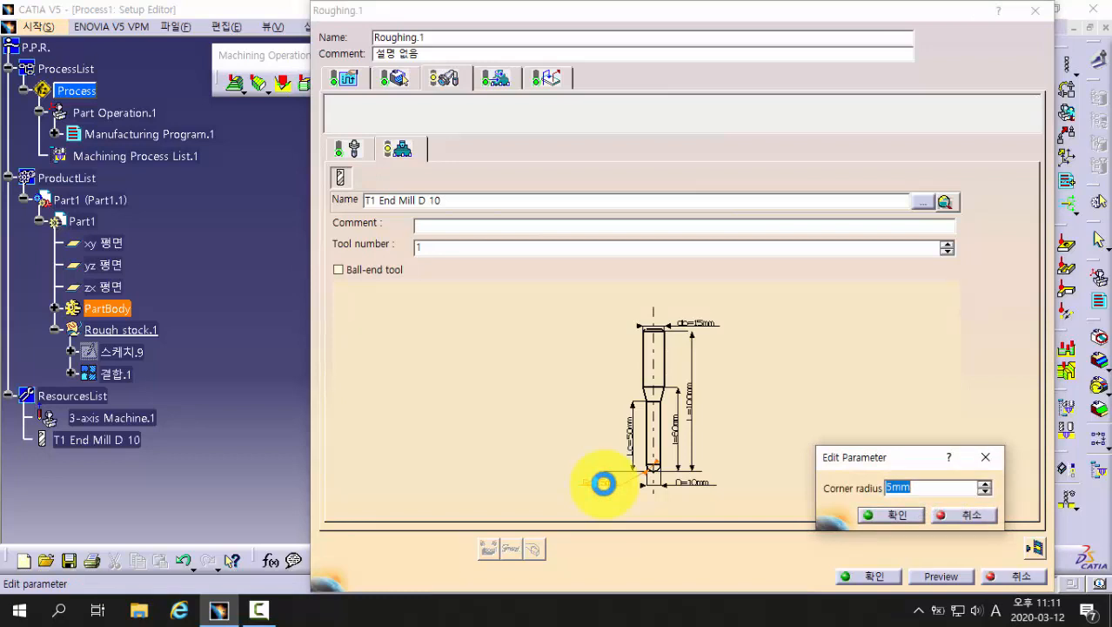
{"action": "type", "text": "0"}
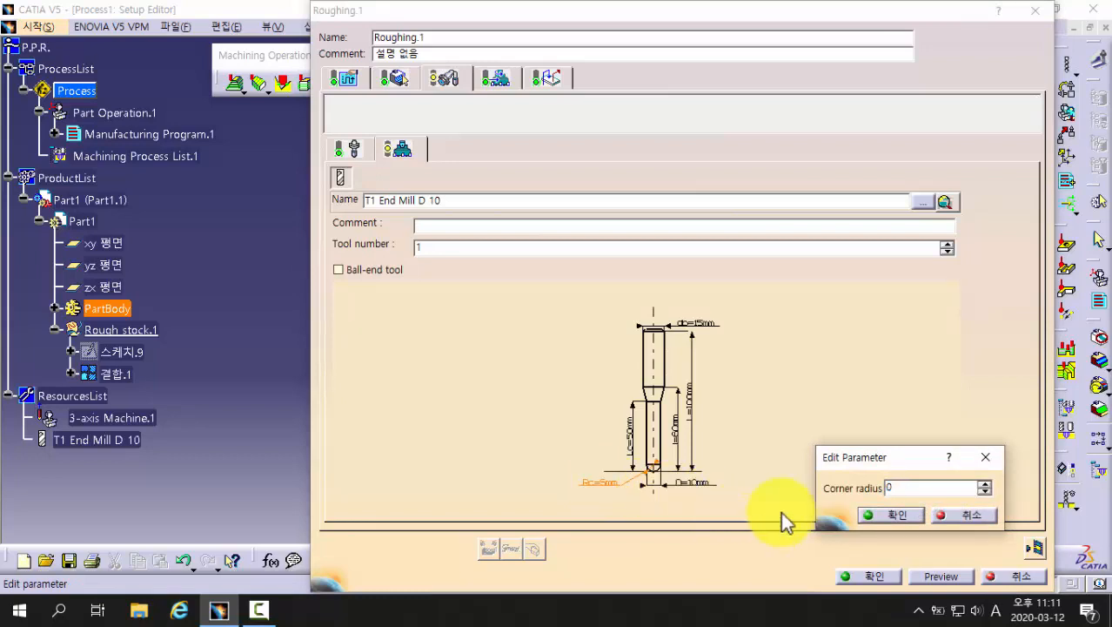
{"action": "left_click", "coordinate": [873, 517]}
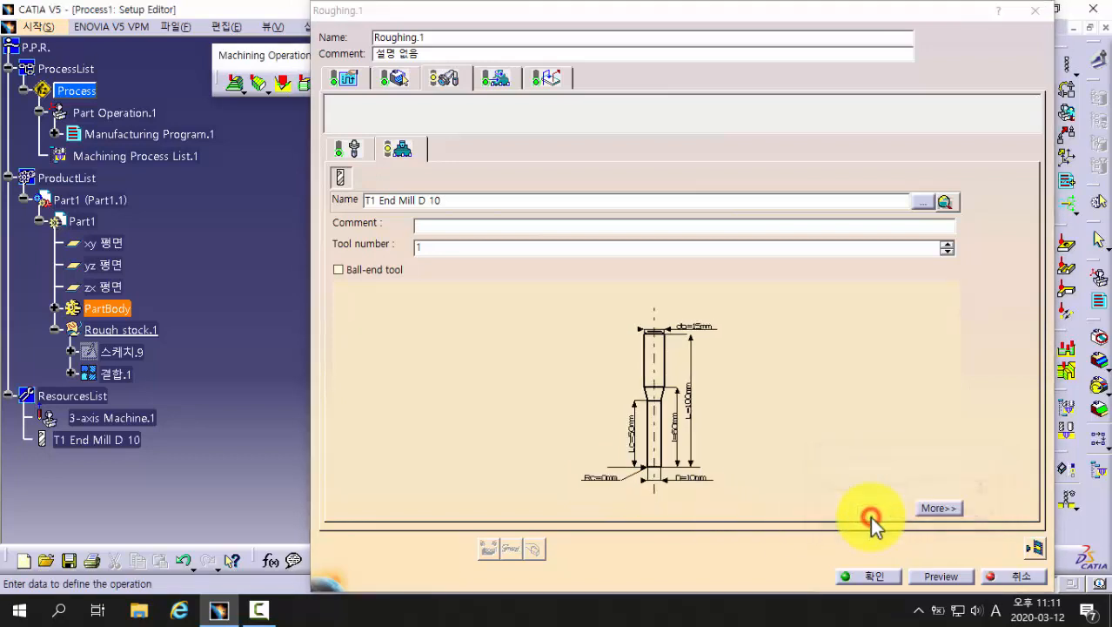
Step: Set the nominal diameter of the tool T1 End Mill D 10 to 10 mm
{"action": "double_click", "coordinate": [697, 479]}
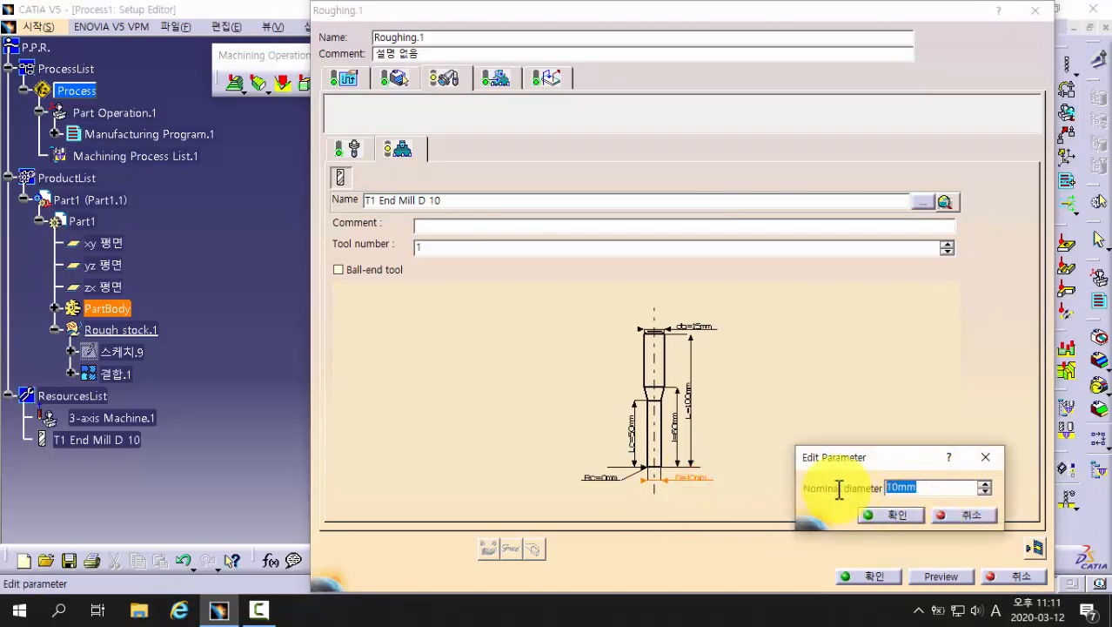
{"action": "type", "text": "10"}
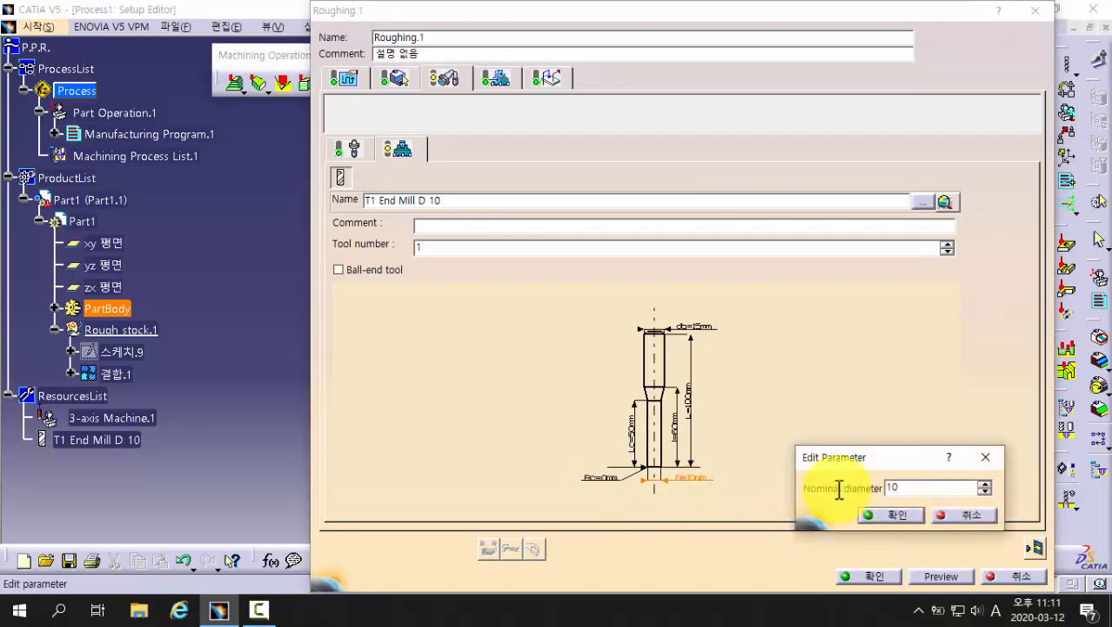
{"action": "left_click", "coordinate": [890, 515]}
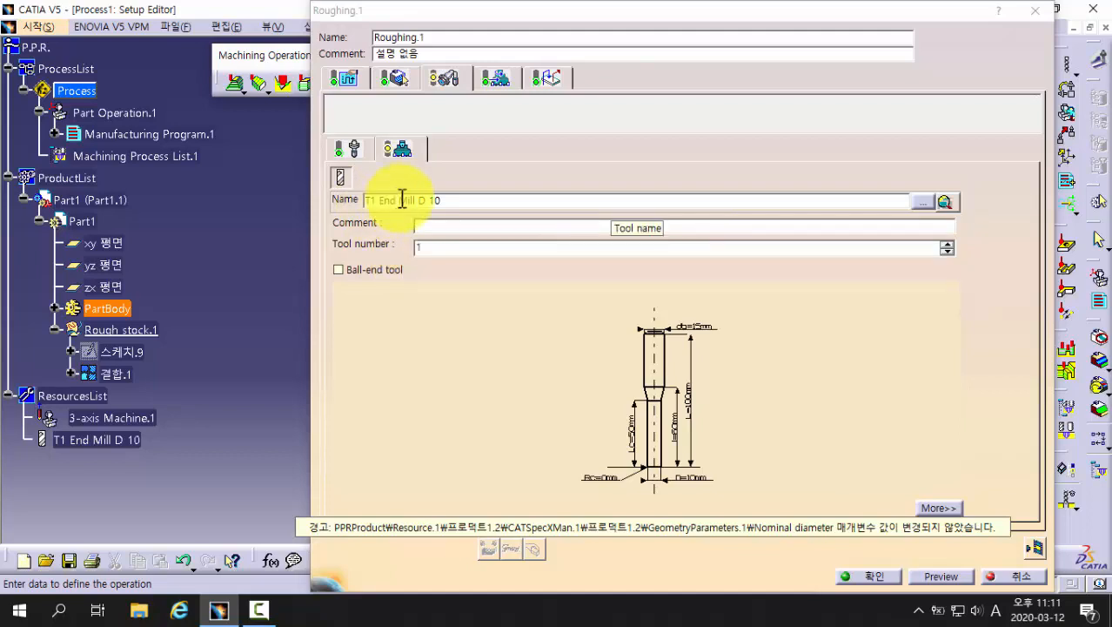
{"action": "left_click", "coordinate": [454, 202]}
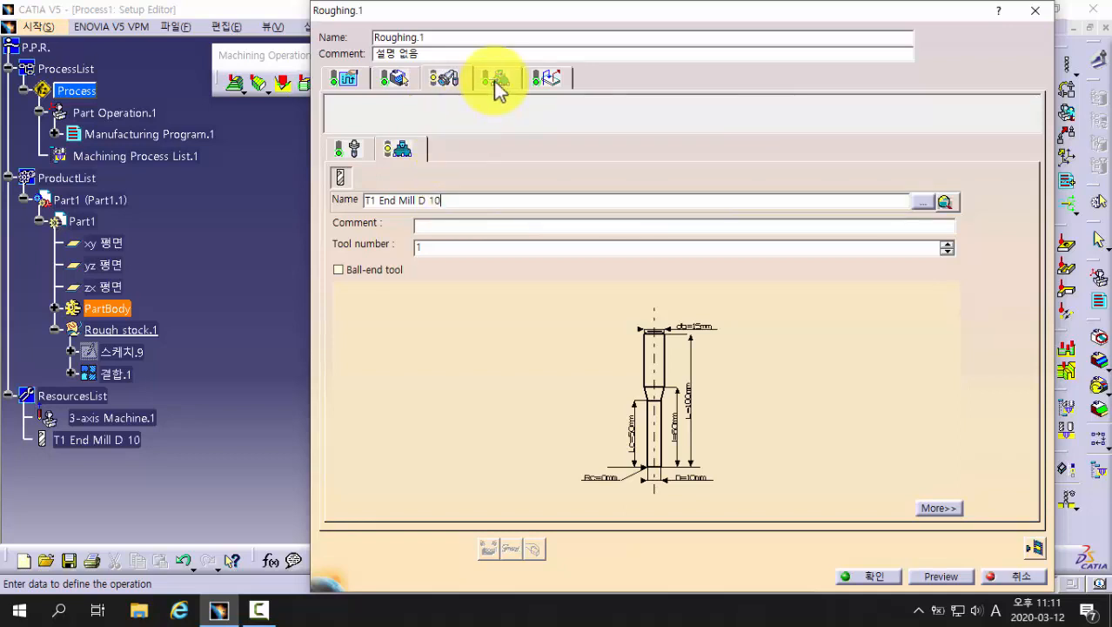
Step: Turn off automatic feedrate computation for the roughing operation and set the machining feedrate to 100 mm_mn
{"action": "left_click", "coordinate": [443, 80]}
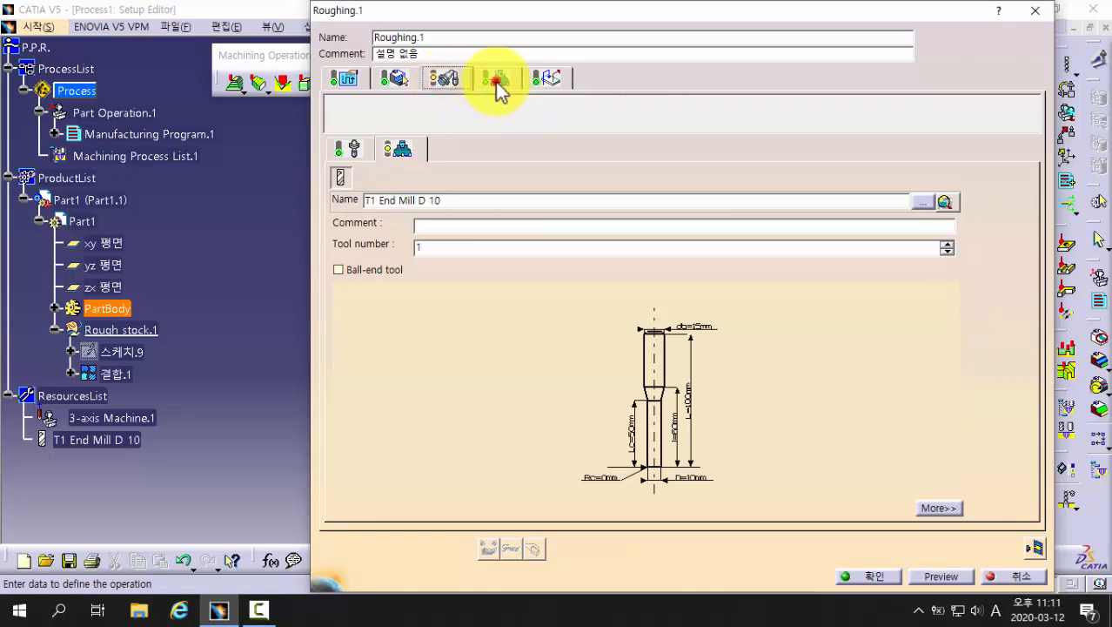
{"action": "left_click", "coordinate": [497, 81]}
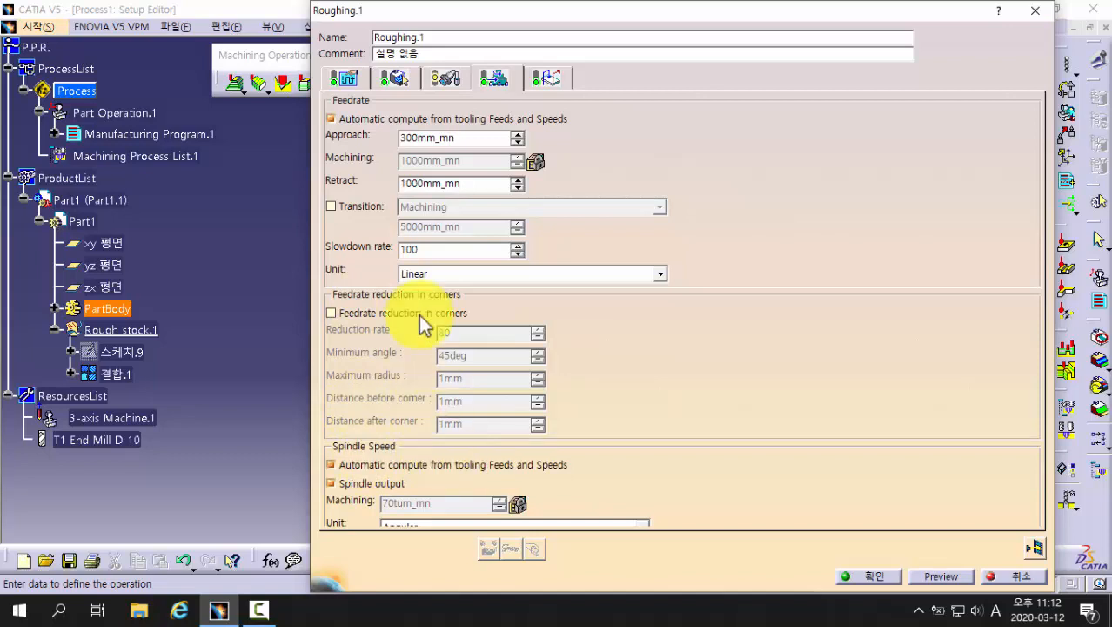
{"action": "left_click", "coordinate": [330, 119]}
{"action": "left_click_drag", "start_coordinate": [469, 164], "coordinate": [374, 165]}
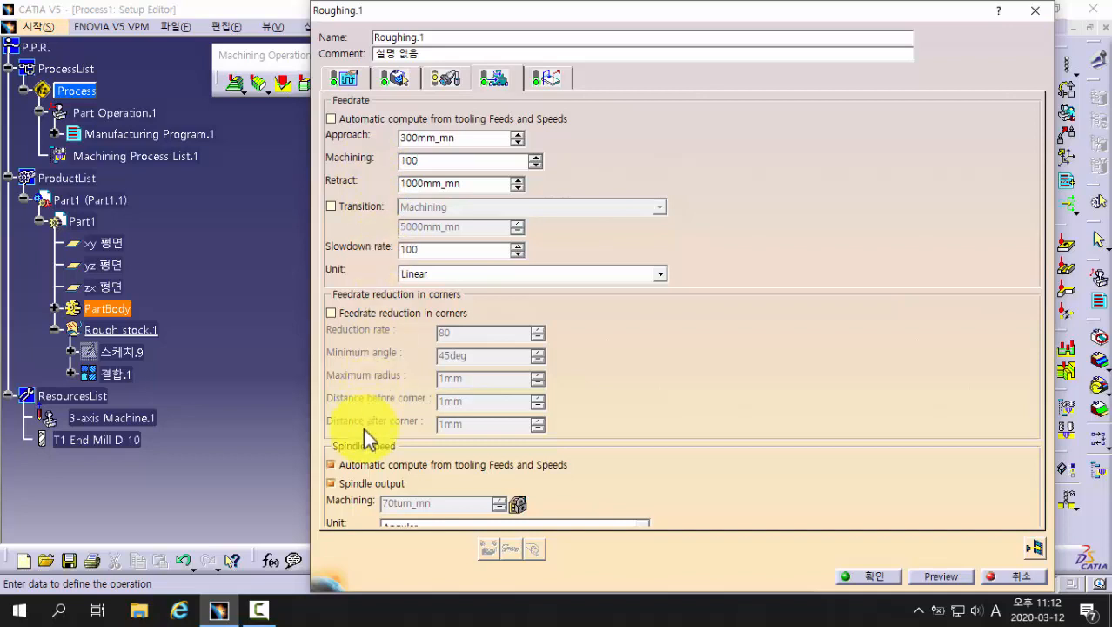
Step: Turn off automatic spindle speed computation and set the machining spindle speed to 1400 turn_mn
{"action": "left_click", "coordinate": [331, 467]}
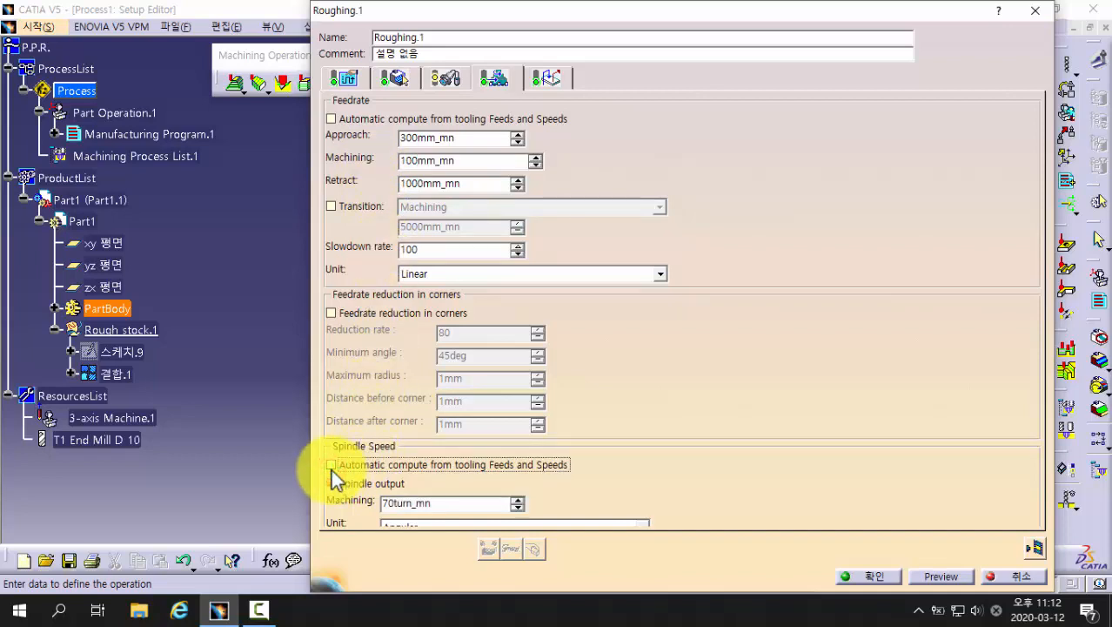
{"action": "left_click_drag", "start_coordinate": [440, 508], "coordinate": [373, 510]}
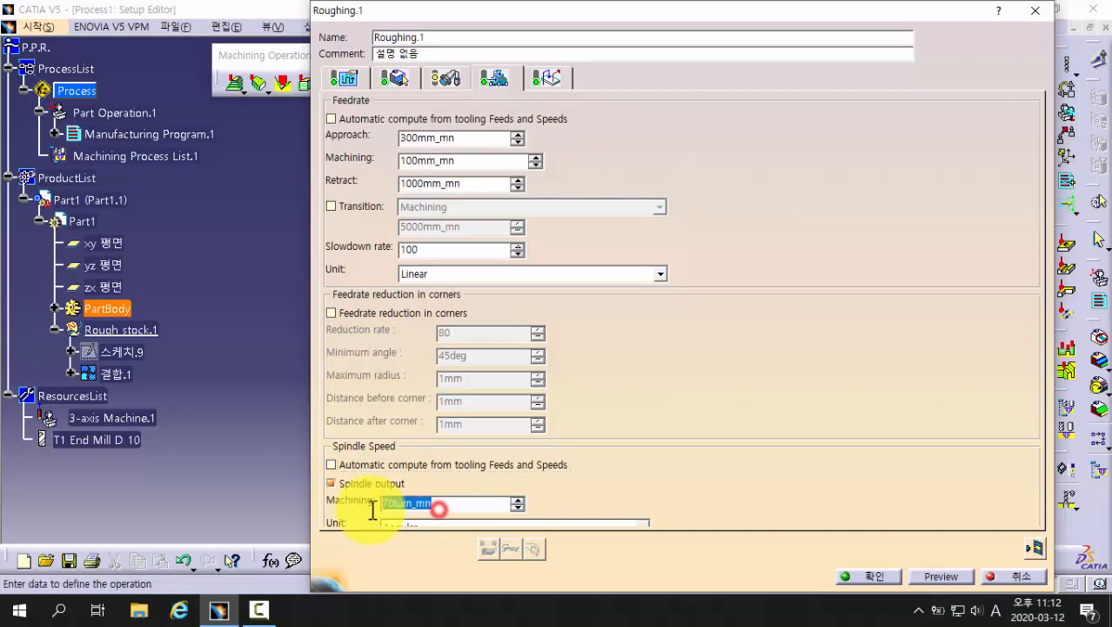
{"action": "type", "text": "1400"}
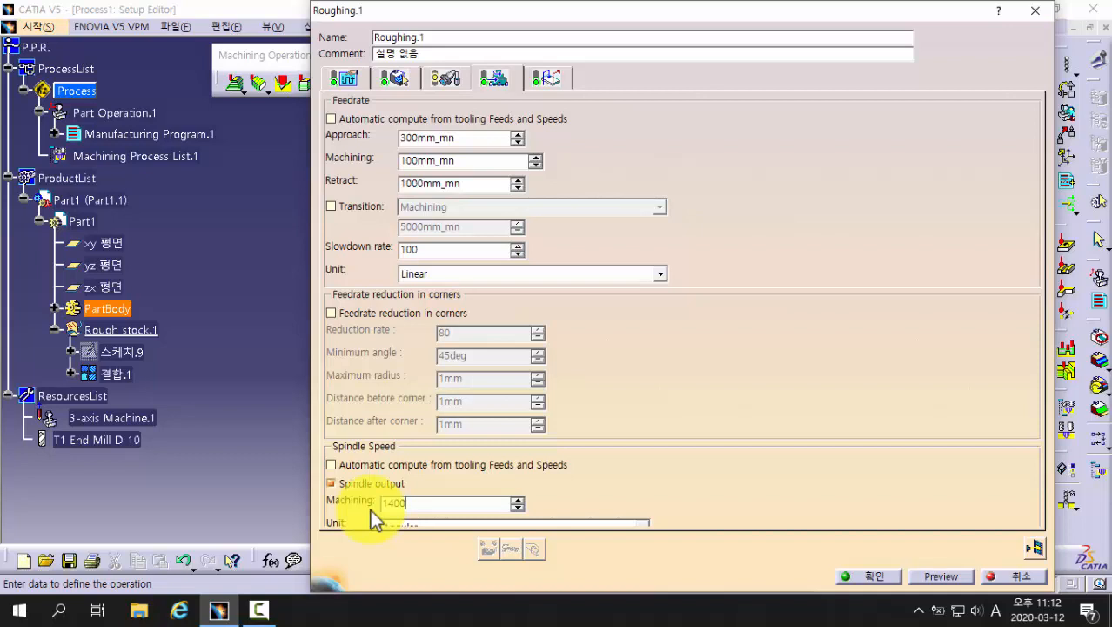
Step: Compute the roughing tool path in replay mode and inspect the passes around the rough stock from several sides
{"action": "left_click", "coordinate": [1035, 548]}
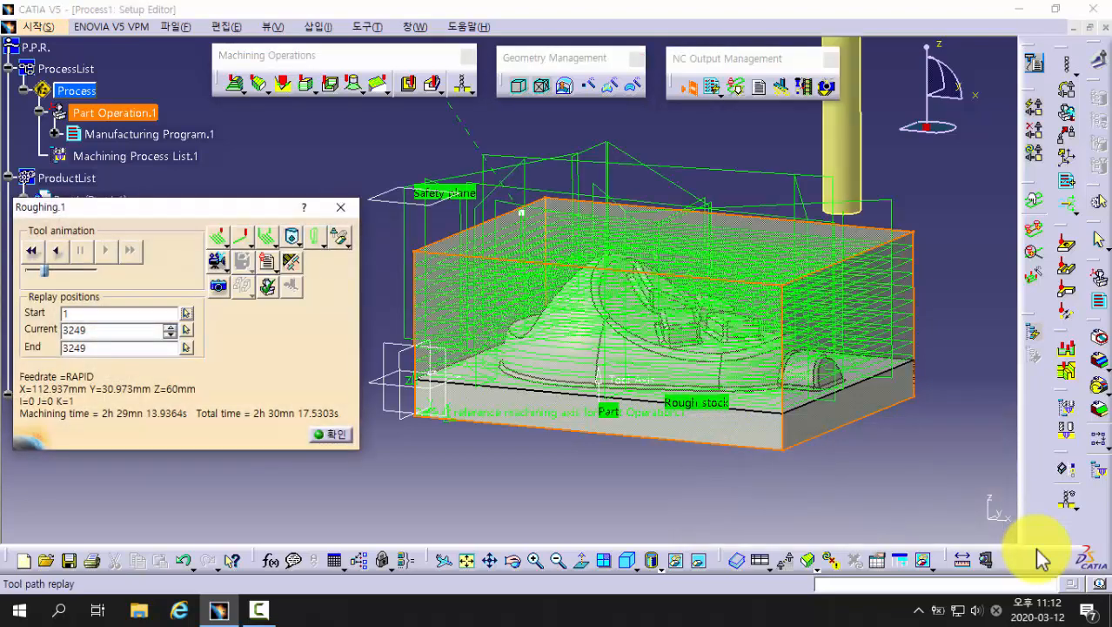
{"action": "middle_click_drag", "start_coordinate": [613, 448], "coordinate": [522, 344]}
{"action": "middle_click_drag", "start_coordinate": [470, 236], "coordinate": [472, 203]}
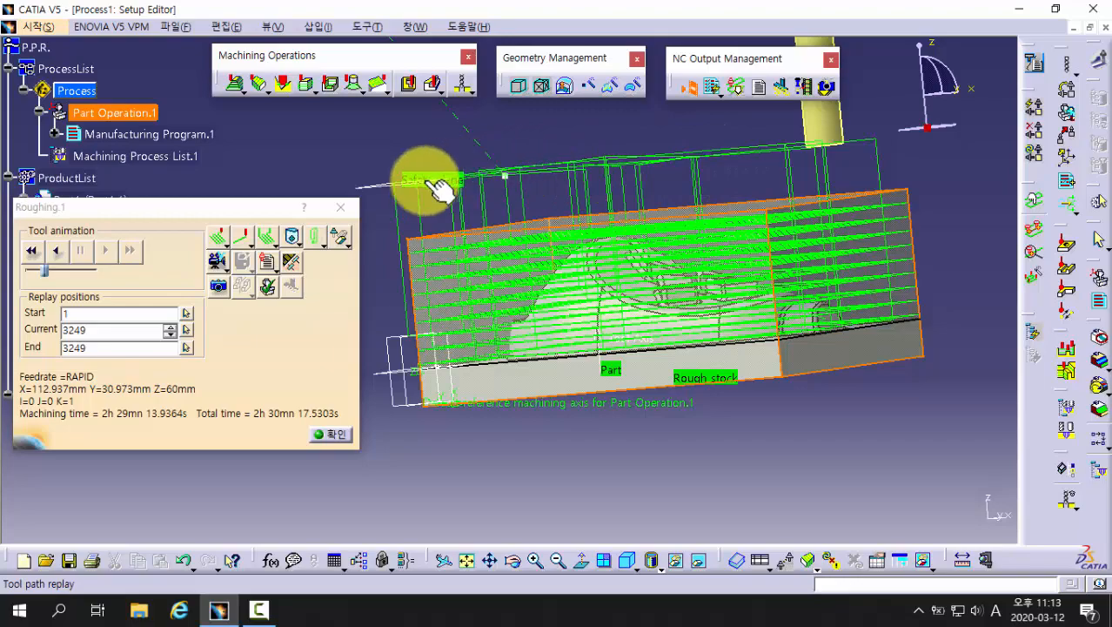
{"action": "middle_click_drag", "start_coordinate": [646, 186], "coordinate": [637, 246]}
{"action": "middle_click_drag", "start_coordinate": [525, 394], "coordinate": [605, 364]}
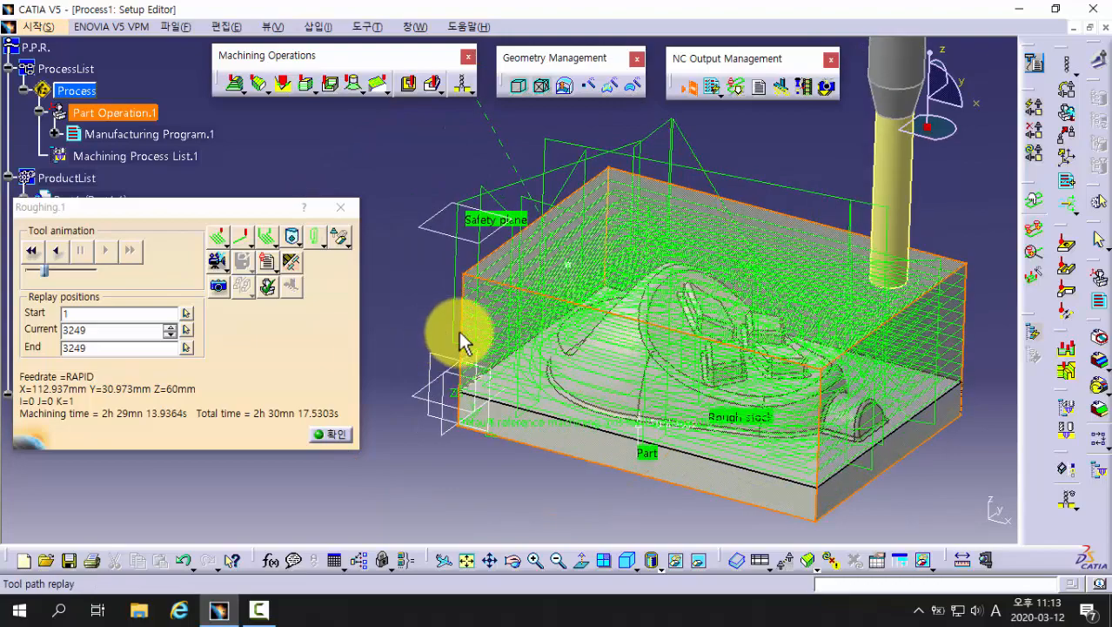
{"action": "middle_click_drag", "start_coordinate": [750, 251], "coordinate": [728, 249]}
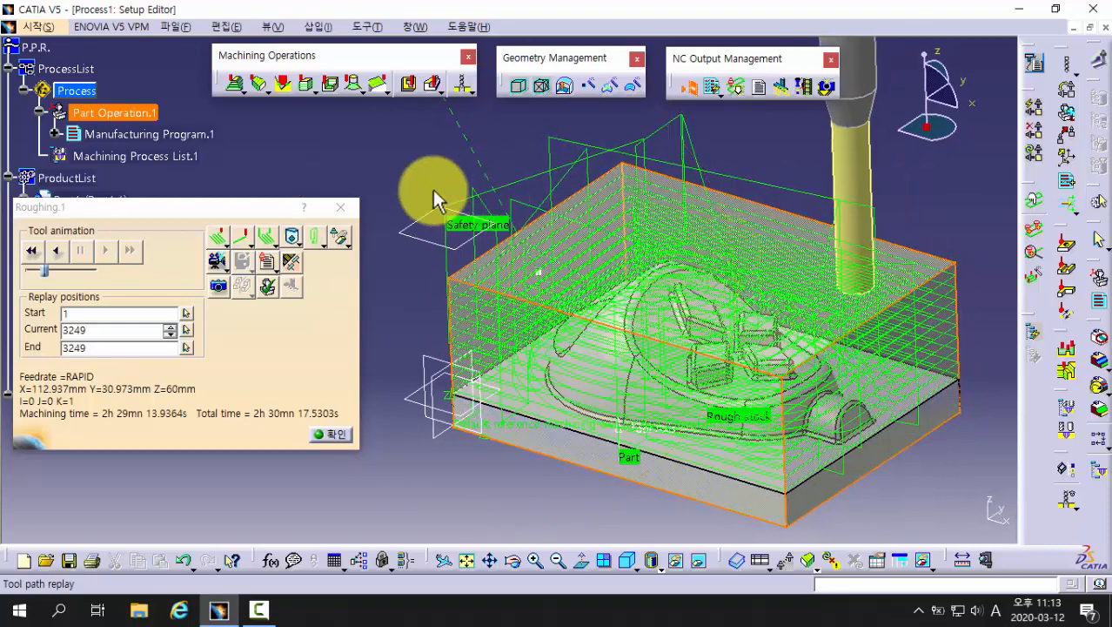
Step: Run the video simulation of the roughing material removal, rewind it and replay it at the slowest animation speed
{"action": "left_click", "coordinate": [217, 262]}
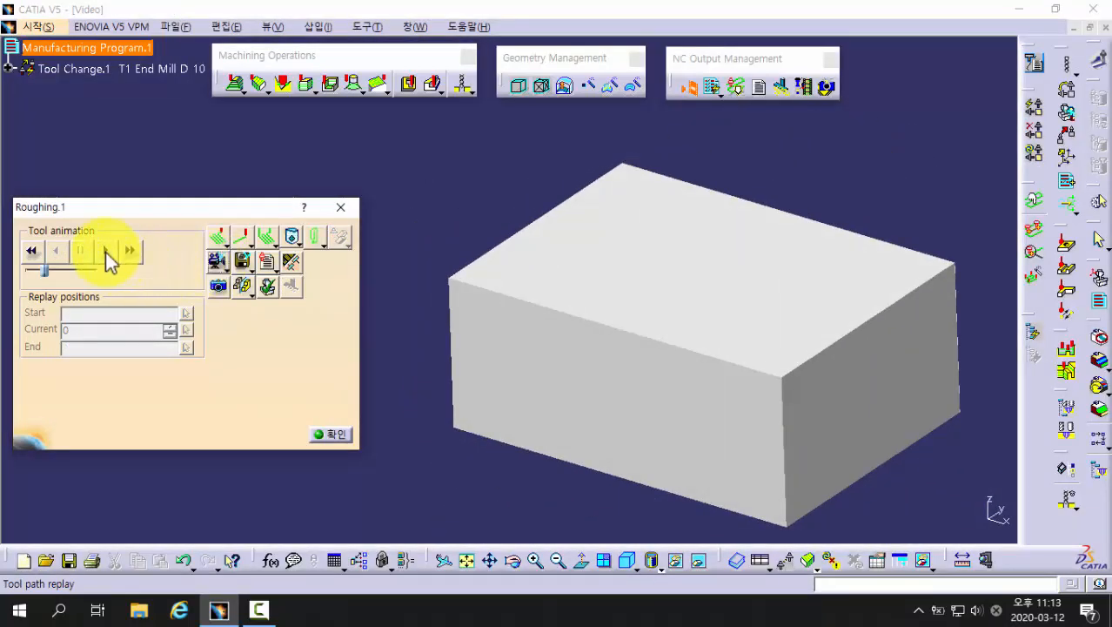
{"action": "left_click", "coordinate": [106, 252]}
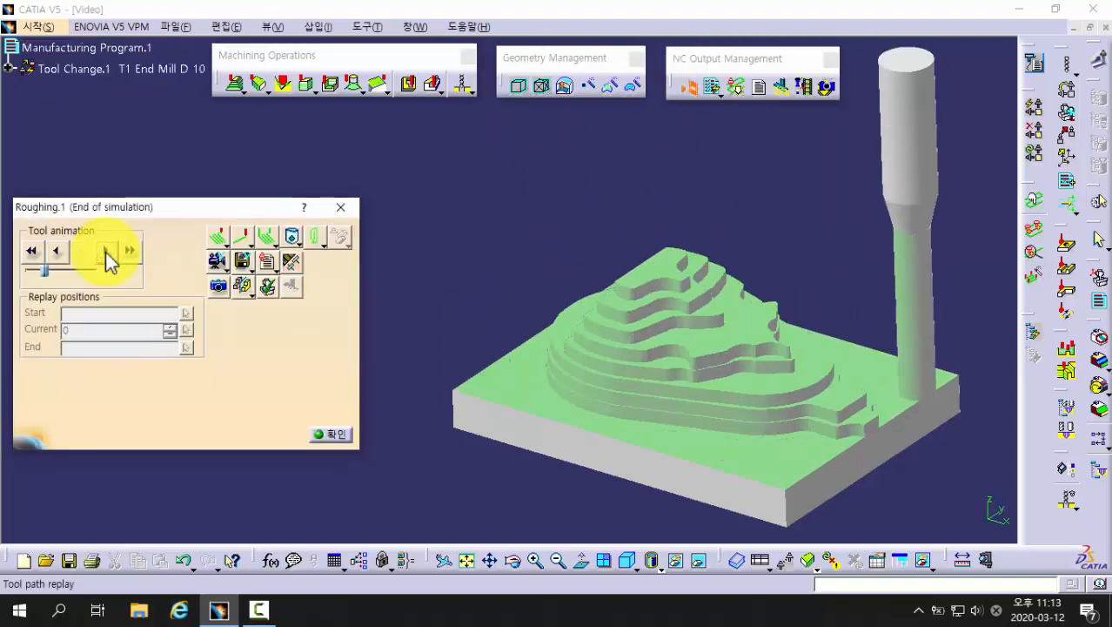
{"action": "left_click", "coordinate": [35, 250]}
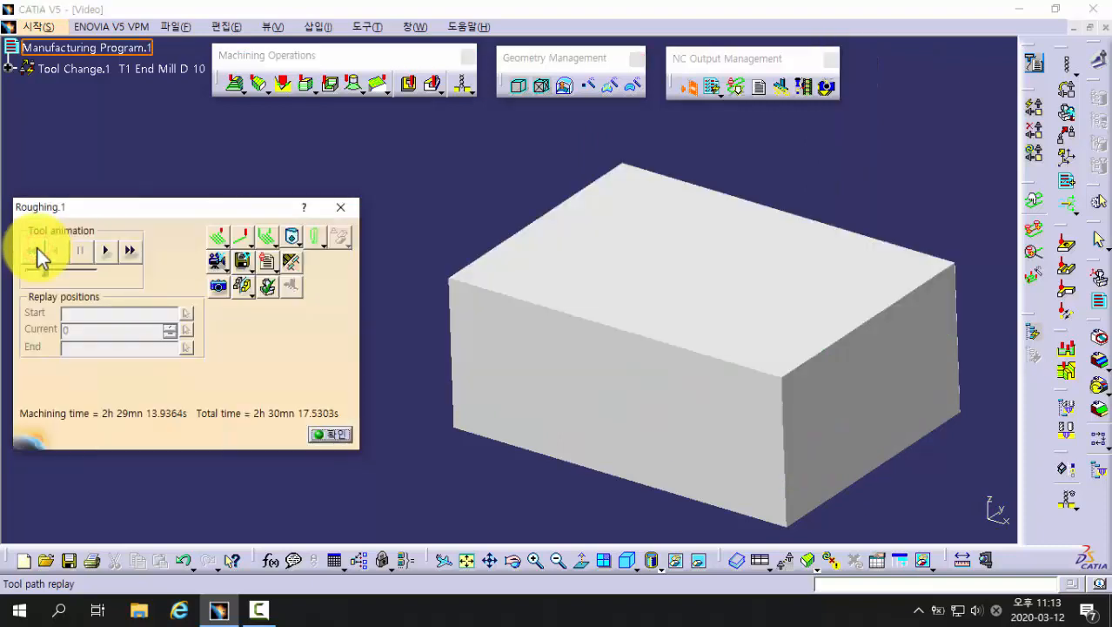
{"action": "left_click", "coordinate": [40, 271]}
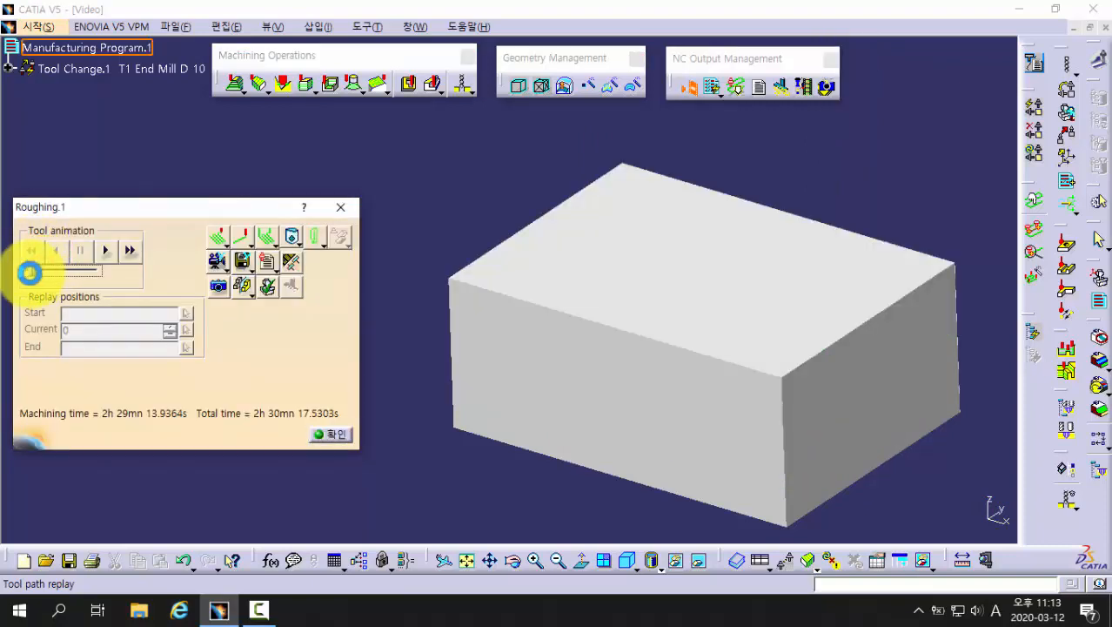
{"action": "mouse_move", "coordinate": [27, 277]}
{"action": "left_mouse_down"}
{"action": "mouse_move", "coordinate": [63, 273]}
{"action": "mouse_move", "coordinate": [22, 275]}
{"action": "left_mouse_up"}
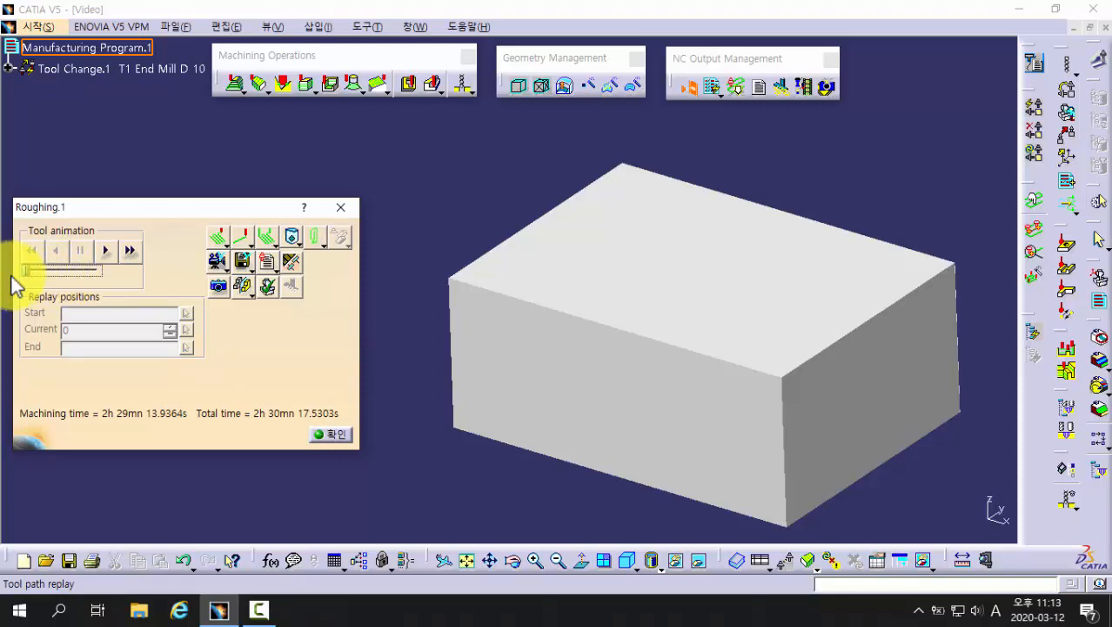
{"action": "left_click", "coordinate": [99, 253]}
{"action": "left_click", "coordinate": [103, 252]}
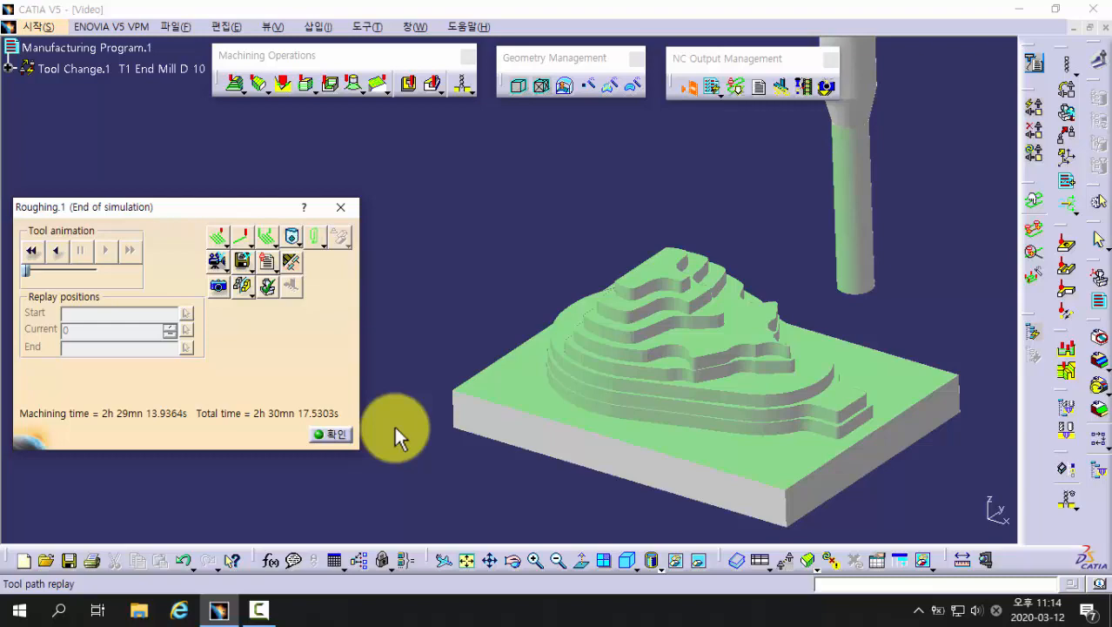
{"action": "left_click", "coordinate": [338, 432]}
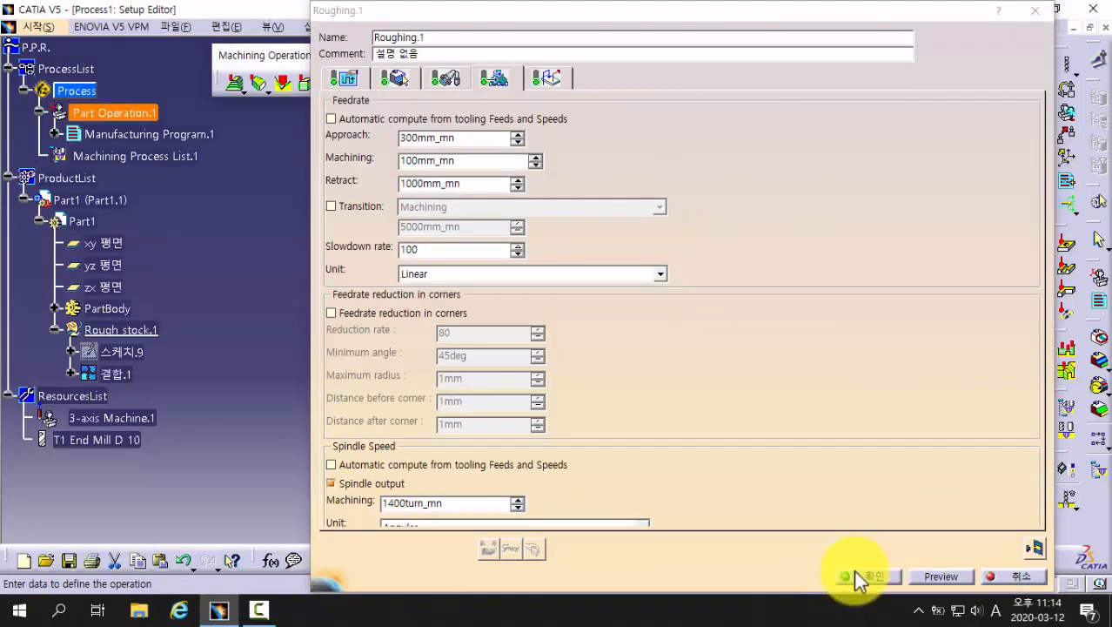
Step: Confirm the roughing operation and expand Manufacturing Program.1 and Tool Change.1 in the tree to show Roughing.1
{"action": "left_click", "coordinate": [867, 576]}
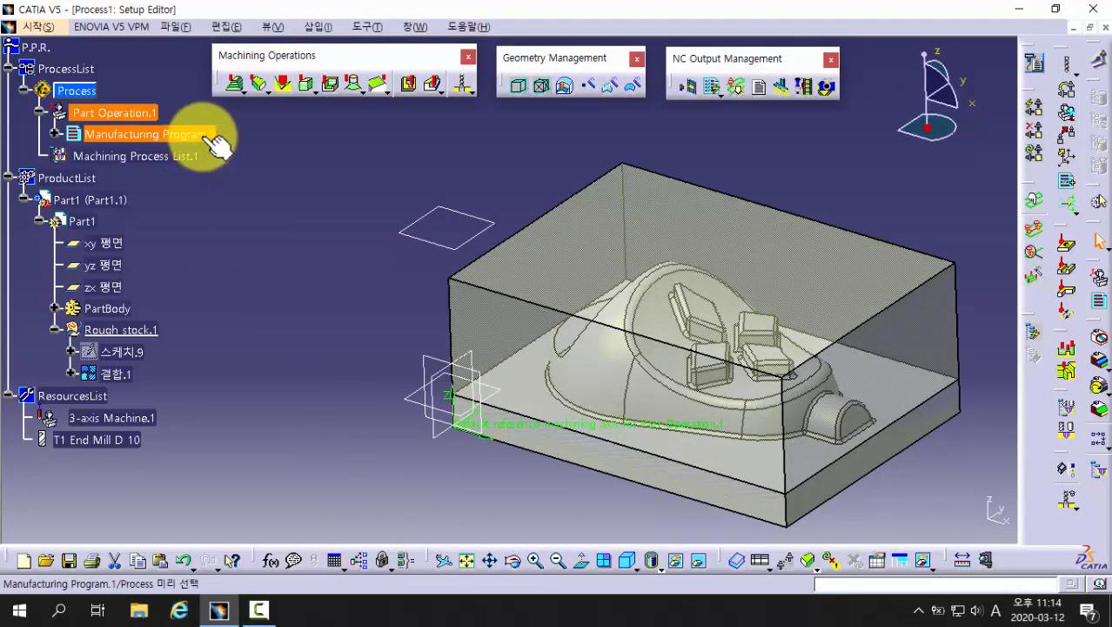
{"action": "left_click", "coordinate": [53, 133]}
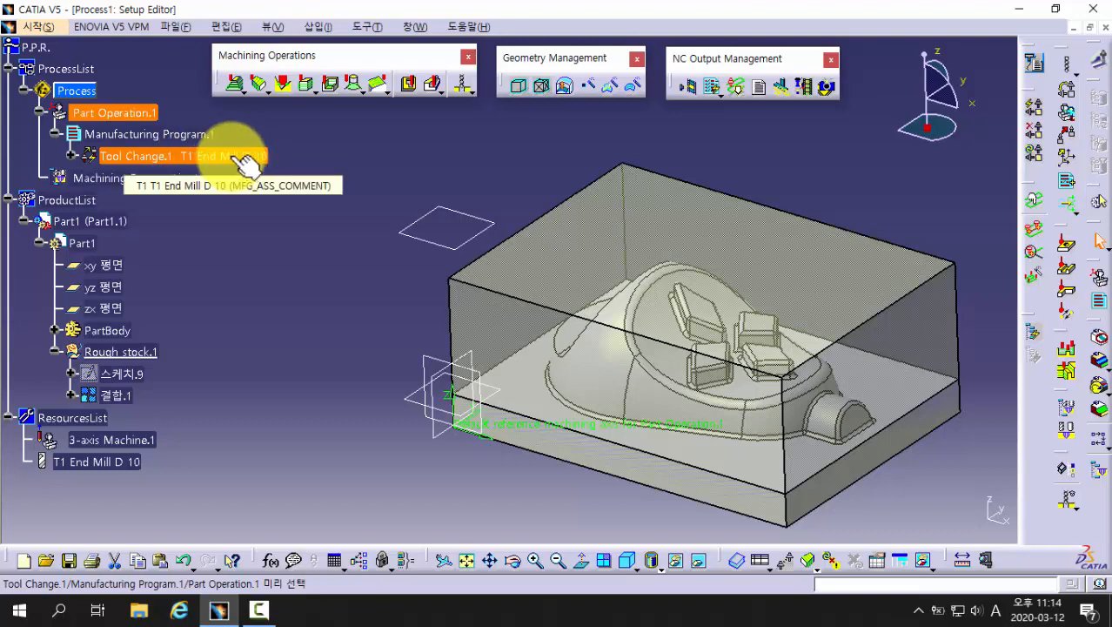
{"action": "left_click", "coordinate": [72, 155]}
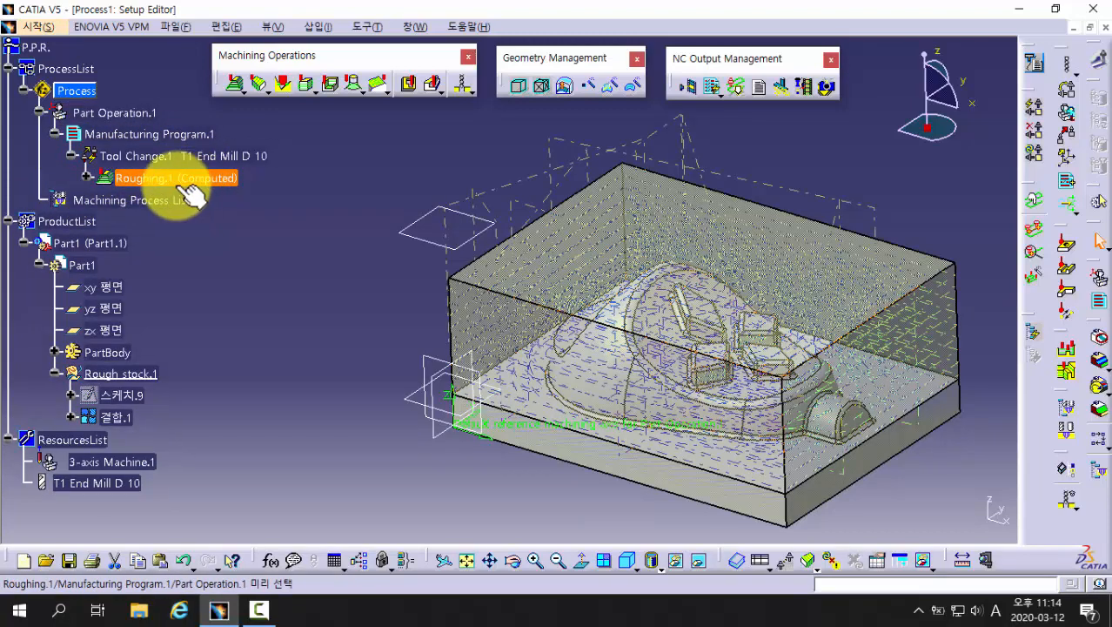
{"action": "left_click", "coordinate": [293, 274]}
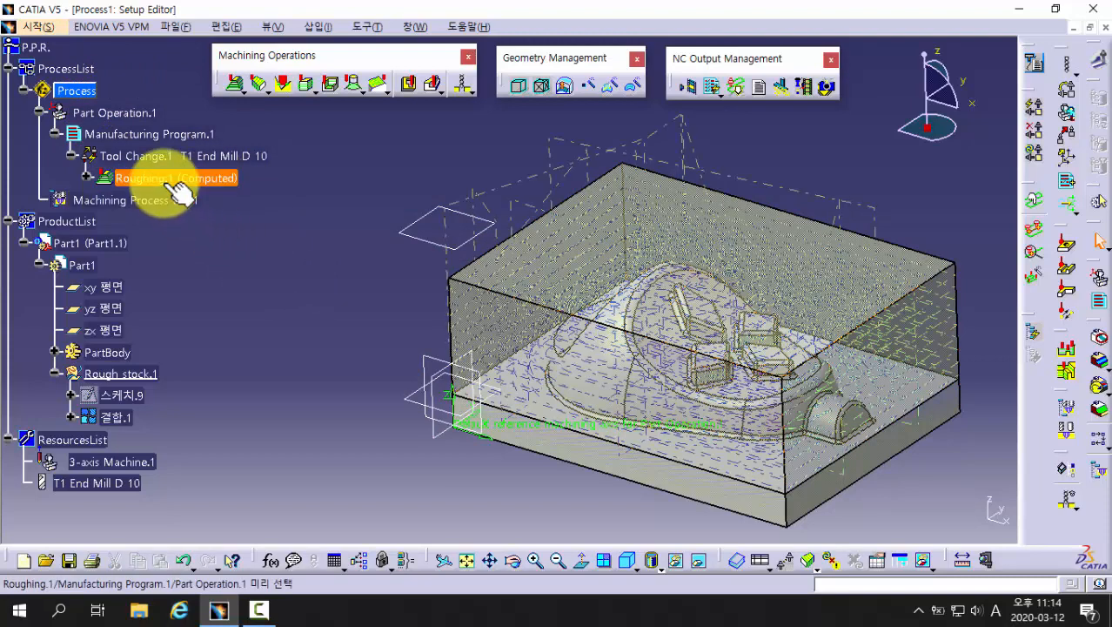
Step: Reopen Roughing.1, review its strategy, tool, feedrate and spindle speed settings, and confirm it
{"action": "left_click", "coordinate": [214, 179]}
{"action": "double_click", "coordinate": [214, 180]}
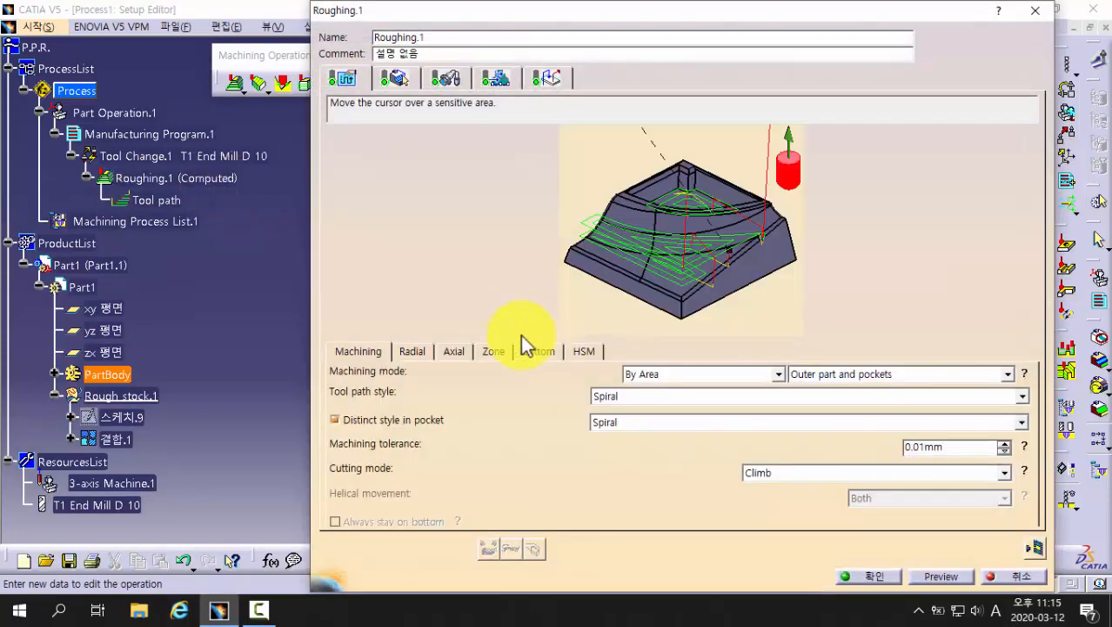
{"action": "left_click", "coordinate": [392, 78]}
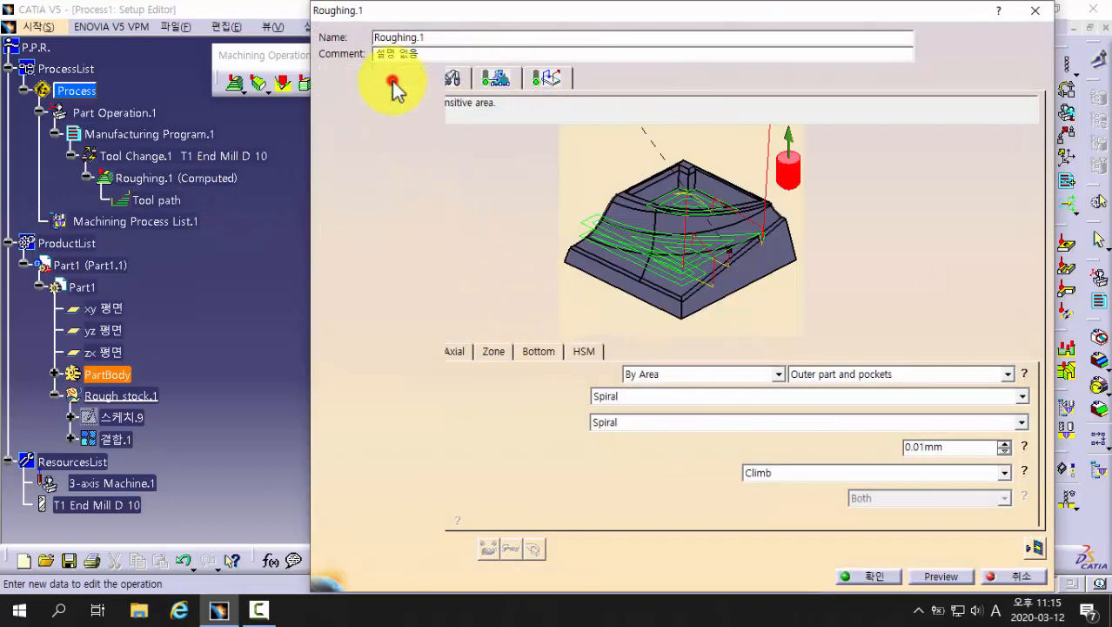
{"action": "left_click", "coordinate": [446, 79]}
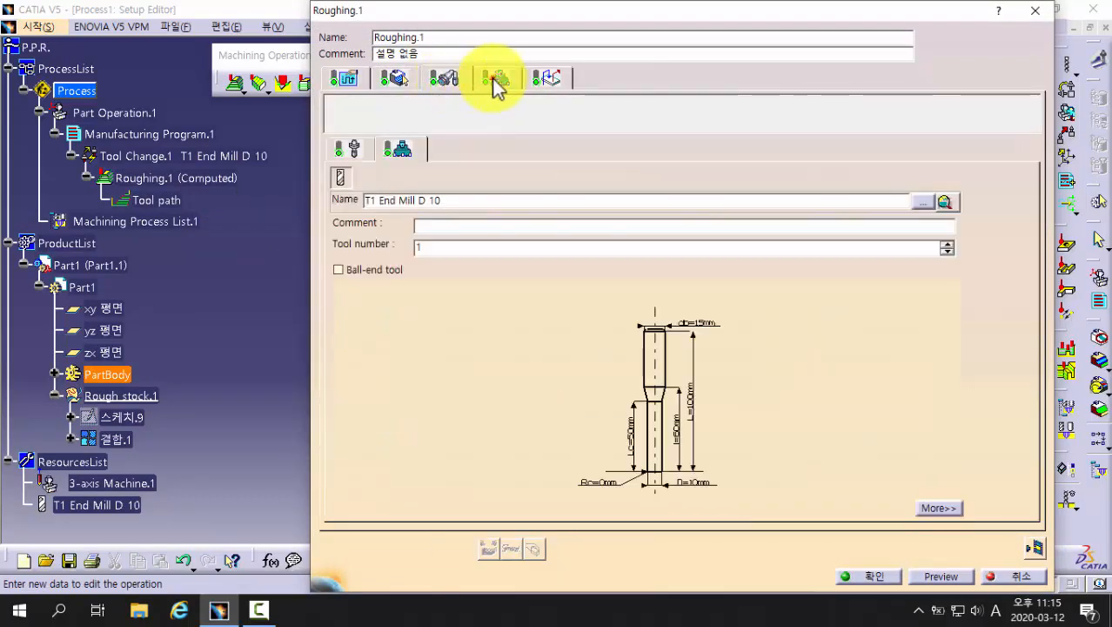
{"action": "left_click", "coordinate": [493, 78]}
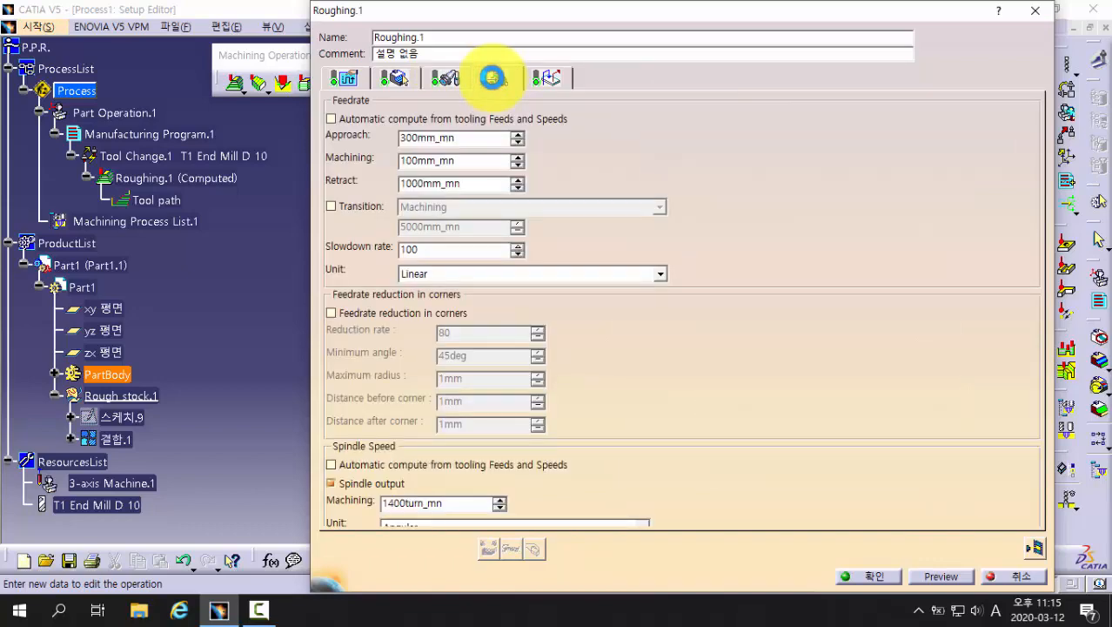
{"action": "left_click", "coordinate": [854, 576]}
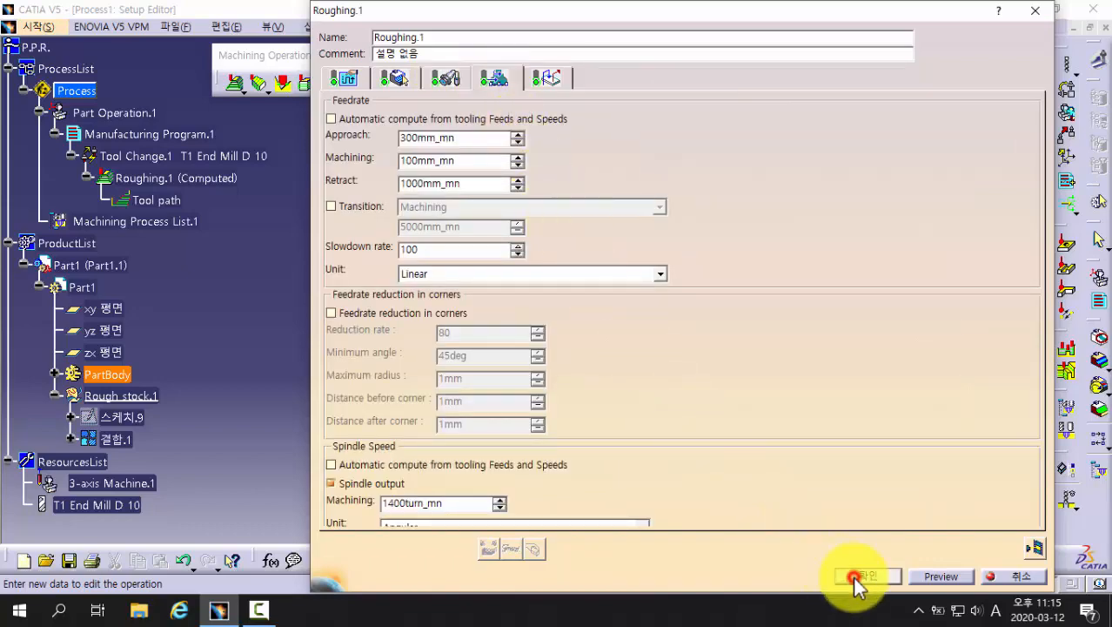
Step: Review the end mill definition in Tool Change.1, cancel out of it, and expand the tree down to Roughing.1
{"action": "left_click", "coordinate": [304, 272]}
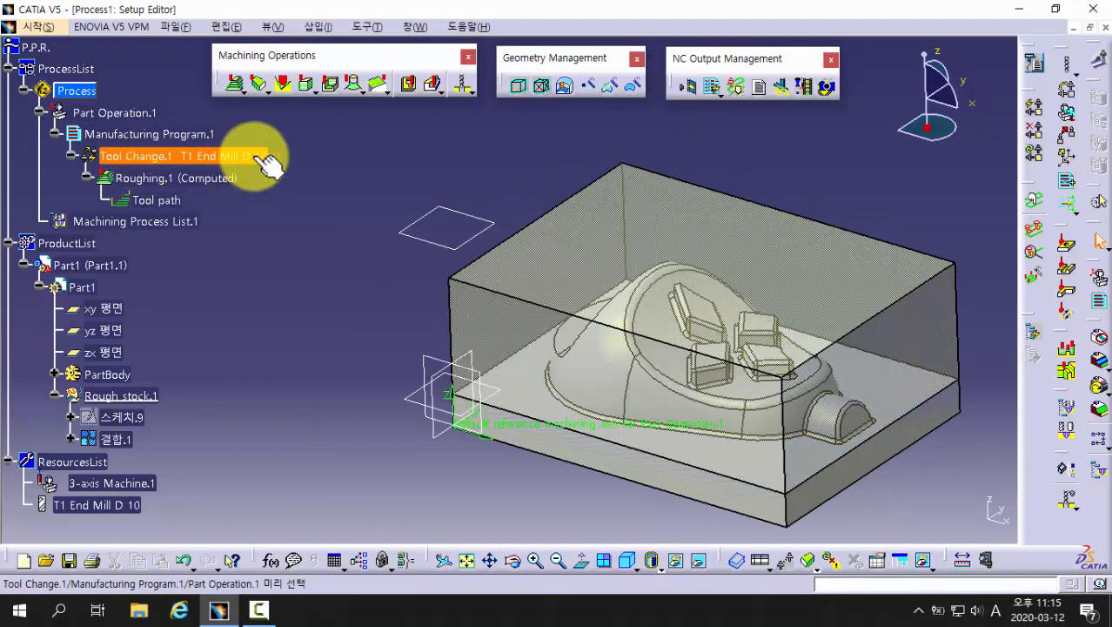
{"action": "double_click", "coordinate": [261, 157]}
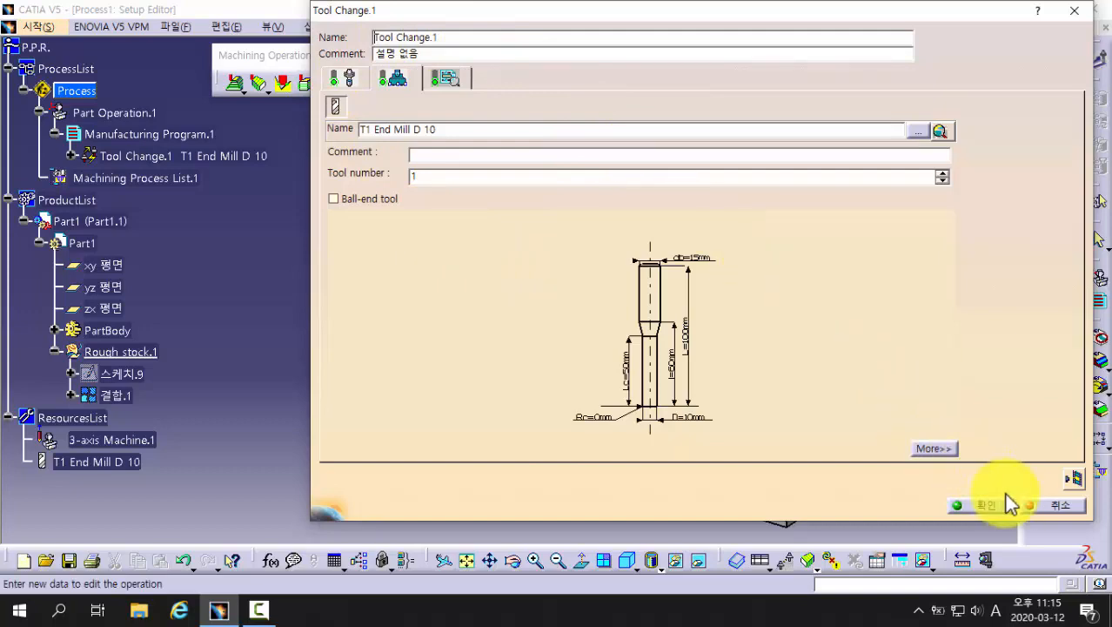
{"action": "left_click", "coordinate": [1040, 502]}
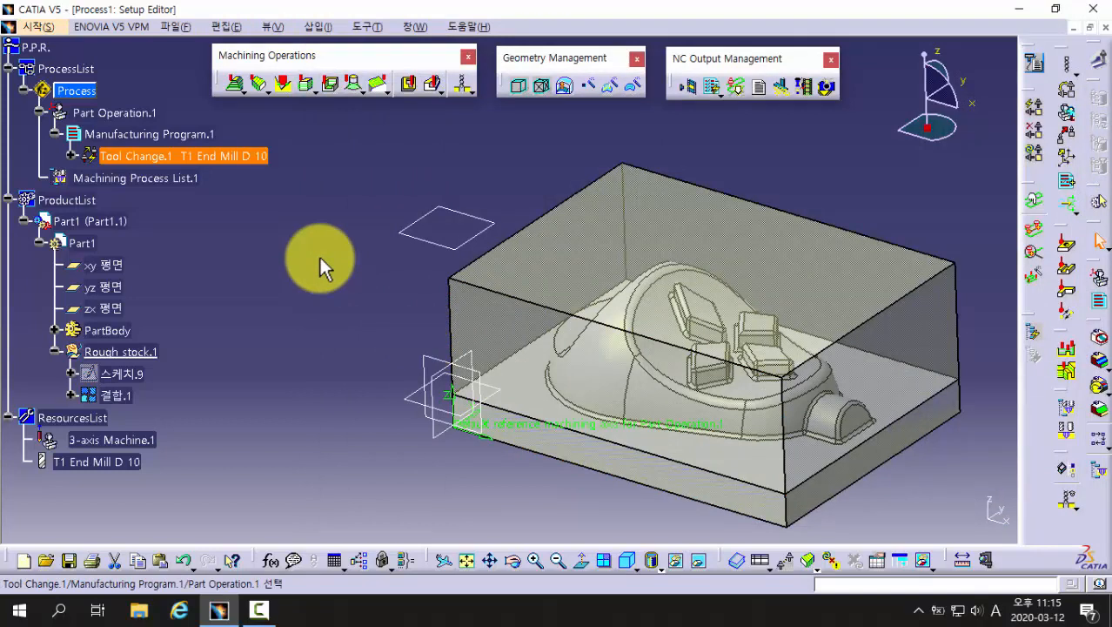
{"action": "left_click", "coordinate": [267, 233]}
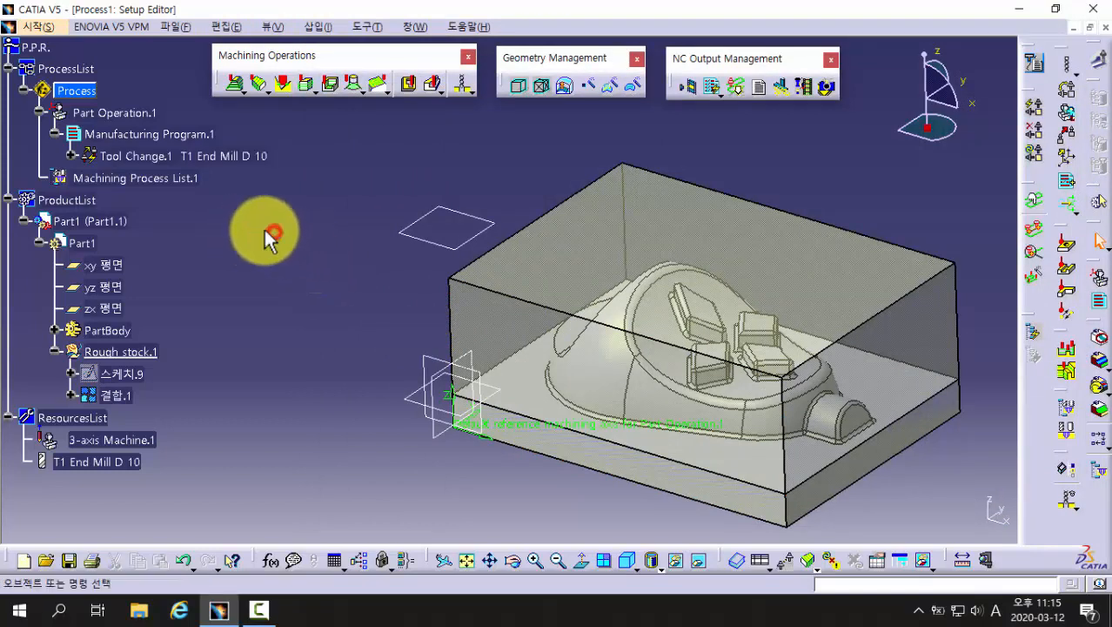
{"action": "left_click", "coordinate": [73, 156]}
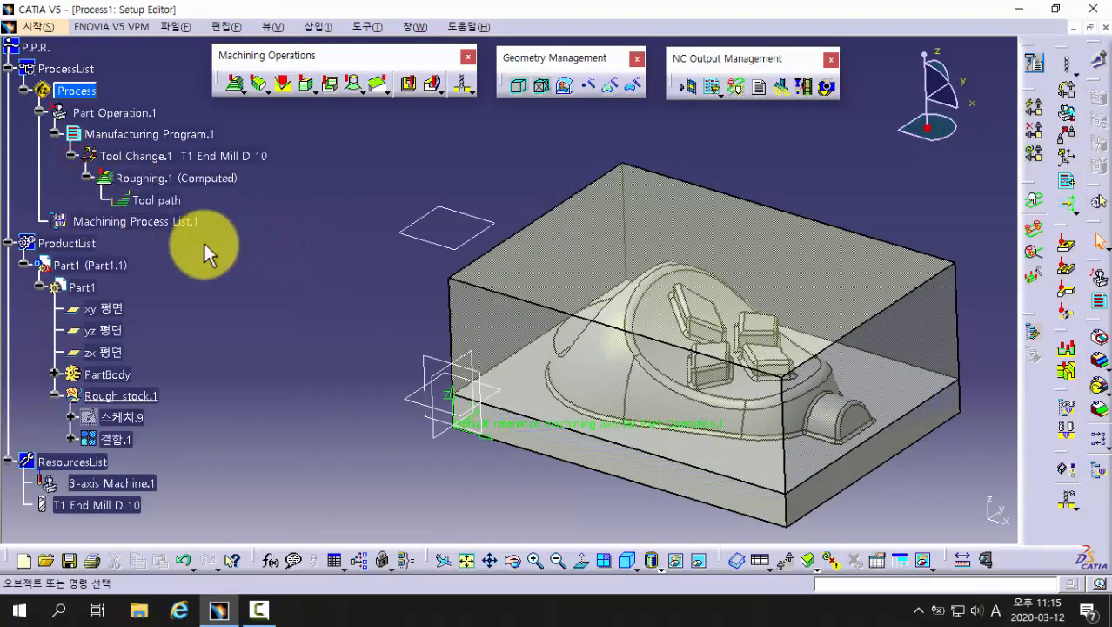
{"action": "left_click", "coordinate": [88, 178]}
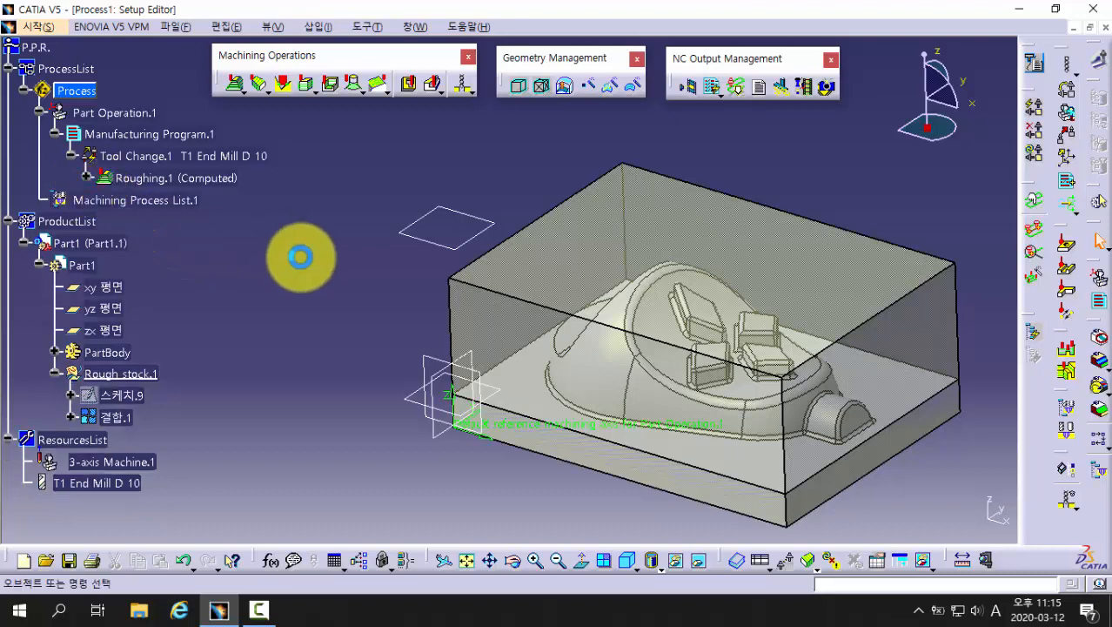